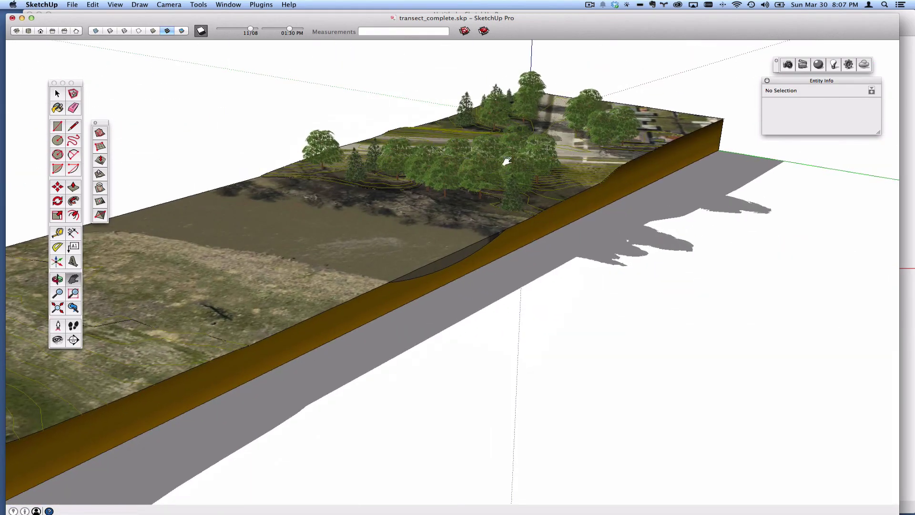
- Examine the completed transect model's terrain, river and trees from several angles and look through the available plugins
{"action": "scroll", "coordinate": [507, 161], "scroll_direction": "up", "scroll_amount": 6}
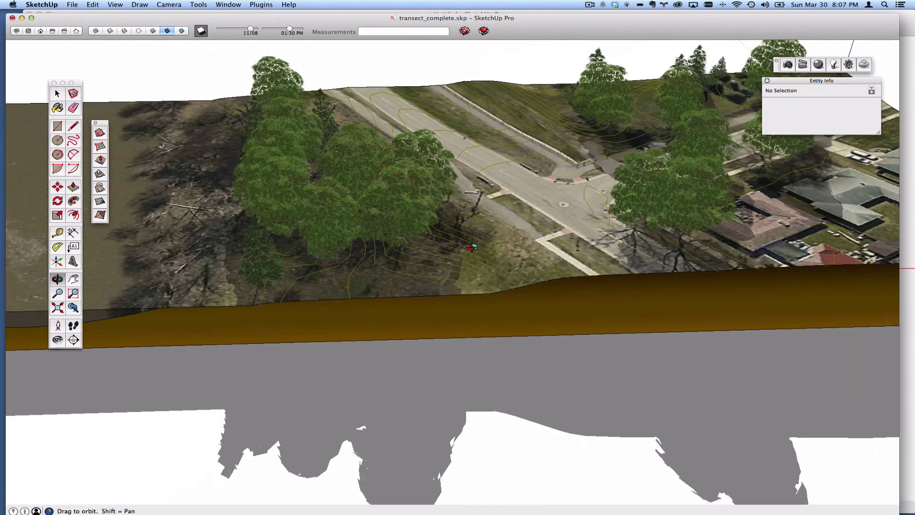
{"action": "scroll", "coordinate": [472, 247], "scroll_direction": "down", "scroll_amount": 5}
{"action": "left_click_drag", "start_coordinate": [645, 262], "coordinate": [570, 262], "text": "shift"}
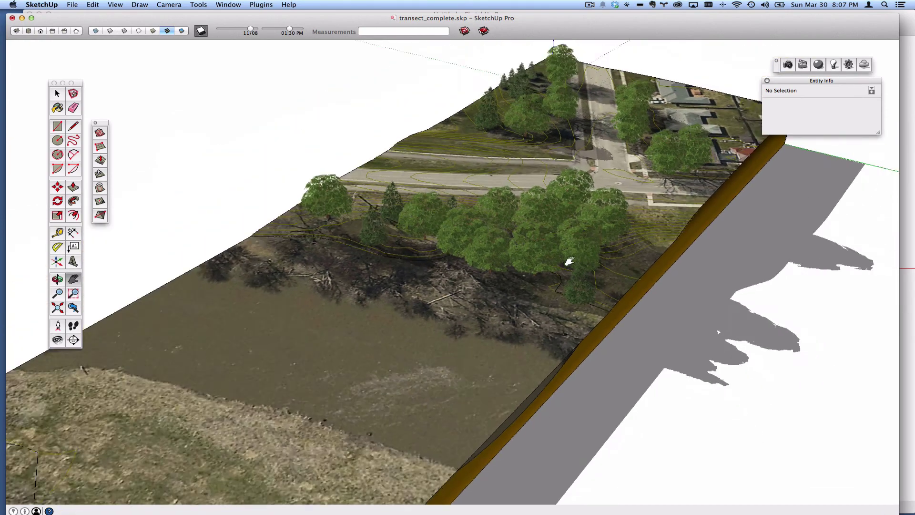
{"action": "scroll", "coordinate": [569, 261], "scroll_direction": "down", "scroll_amount": 3}
{"action": "middle_click_drag", "start_coordinate": [570, 262], "coordinate": [574, 168], "text": "shift"}
{"action": "scroll", "coordinate": [570, 168], "scroll_direction": "up", "scroll_amount": 3}
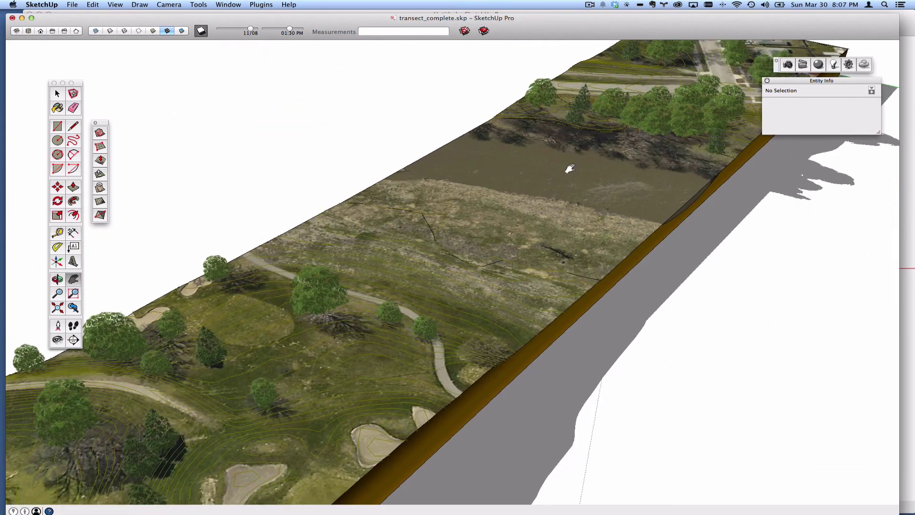
{"action": "scroll", "coordinate": [571, 169], "scroll_direction": "down", "scroll_amount": 3}
{"action": "middle_click_drag", "start_coordinate": [499, 266], "coordinate": [397, 301]}
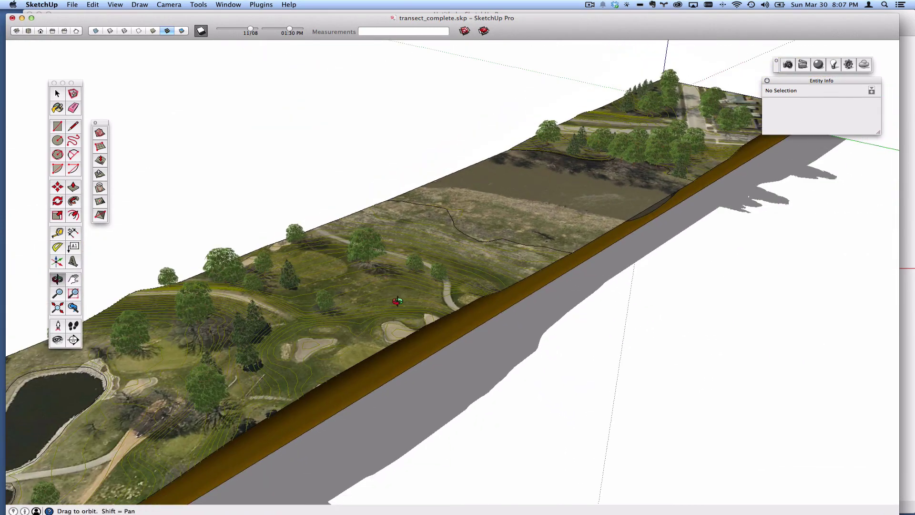
{"action": "key", "text": "h"}
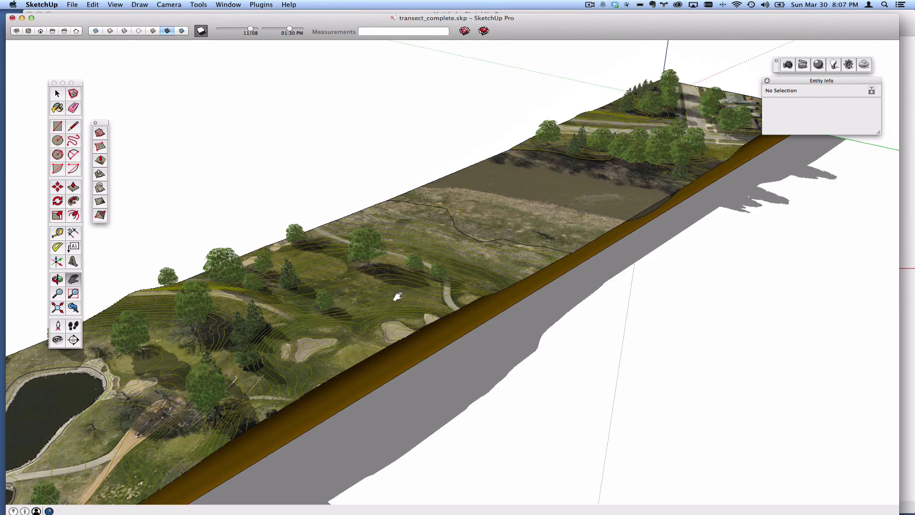
{"action": "middle_click_drag", "start_coordinate": [398, 296], "coordinate": [695, 296]}
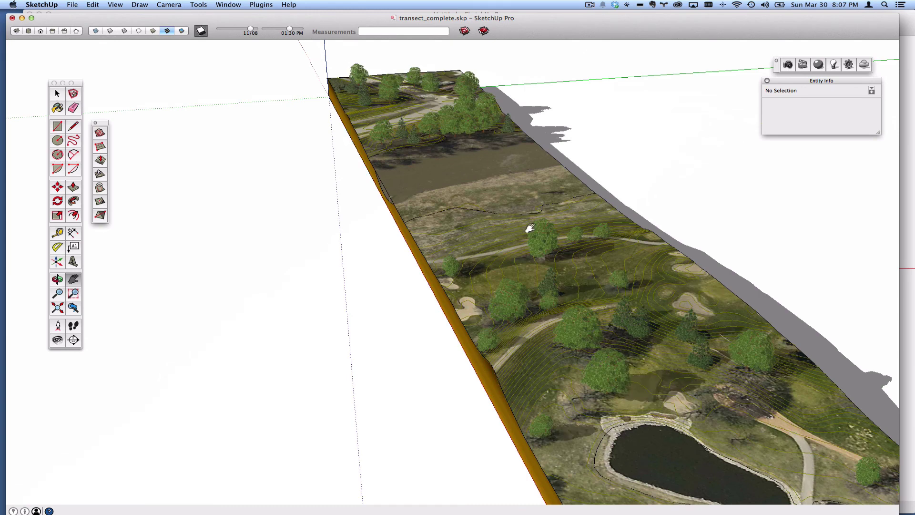
{"action": "left_click", "coordinate": [260, 5]}
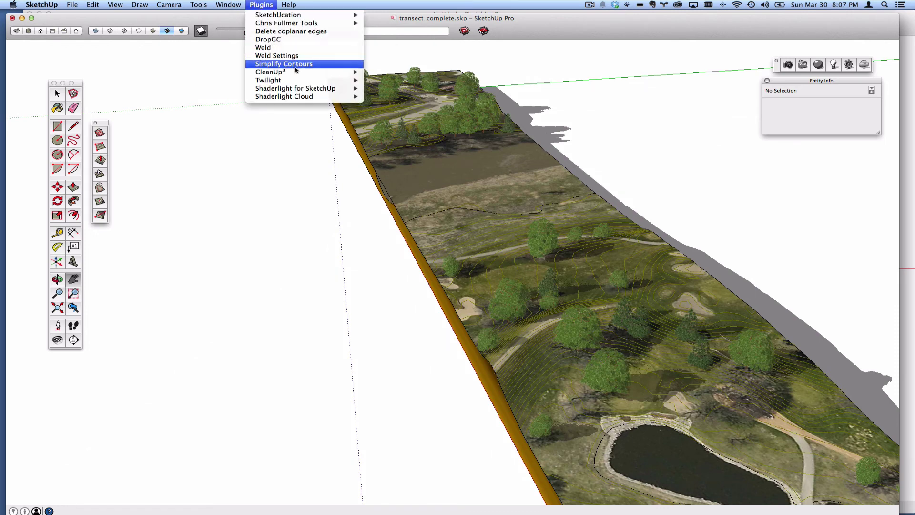
{"action": "left_click", "coordinate": [125, 137]}
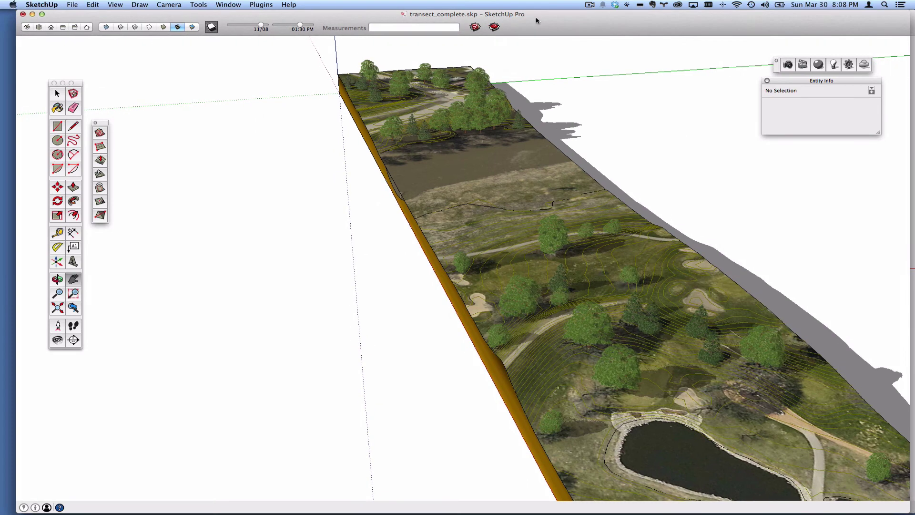
{"action": "middle_click_drag", "start_coordinate": [413, 200], "coordinate": [486, 235]}
{"action": "scroll", "coordinate": [483, 233], "scroll_direction": "down", "scroll_amount": 2}
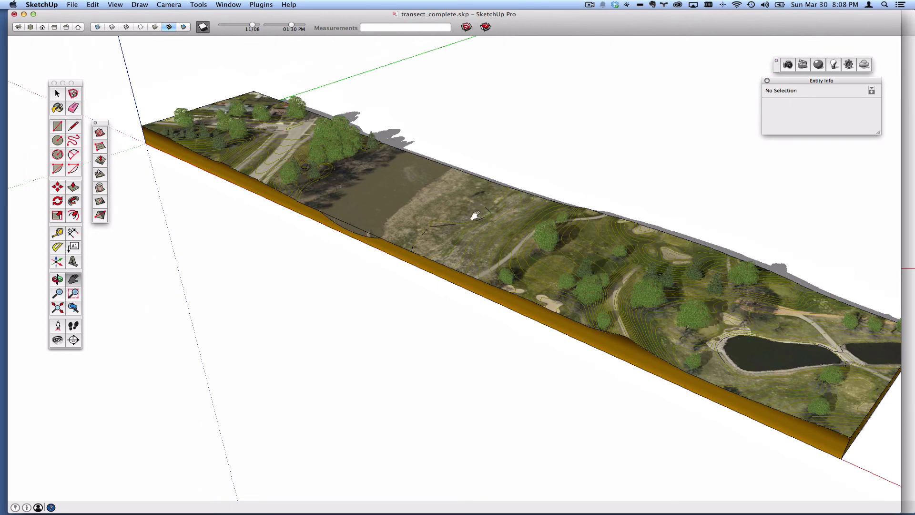
- Switch to AutoCAD and check the contour drawing from the front, returning to the top view
{"action": "key", "text": "super+Tab"}
{"action": "key", "text": "super+Tab"}
{"action": "key", "text": "super+Tab"}
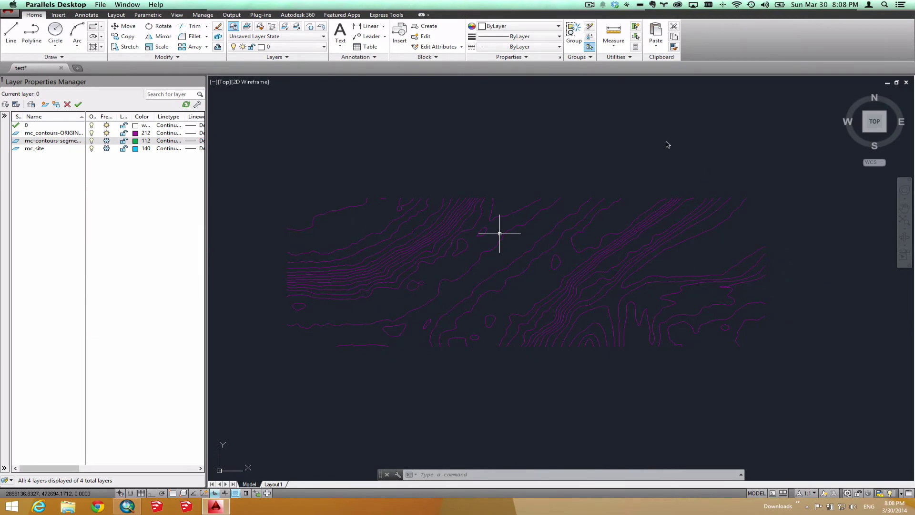
{"action": "left_click", "coordinate": [556, 166]}
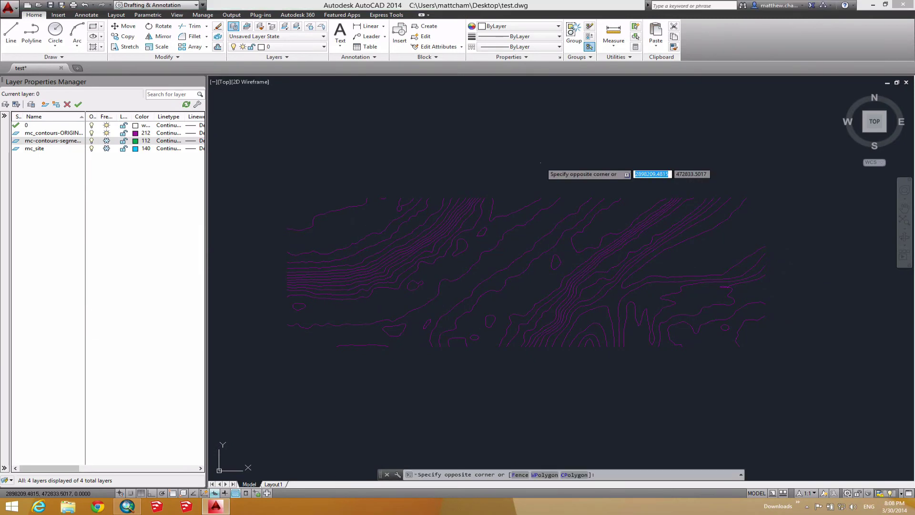
{"action": "key", "text": "Escape"}
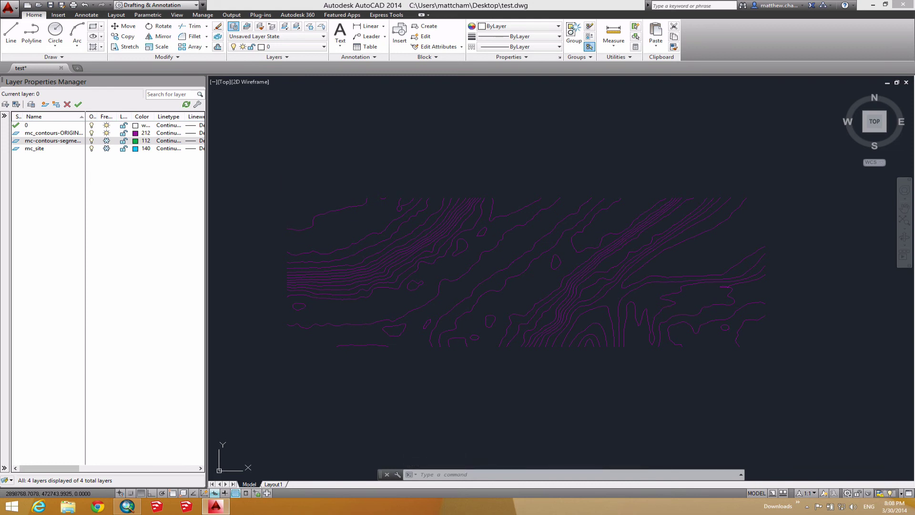
{"action": "left_click", "coordinate": [876, 137]}
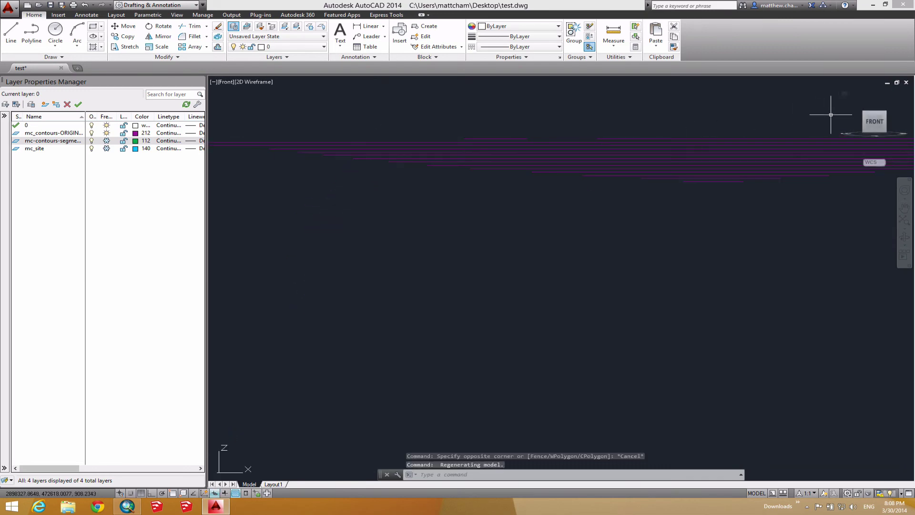
{"action": "left_click", "coordinate": [873, 105]}
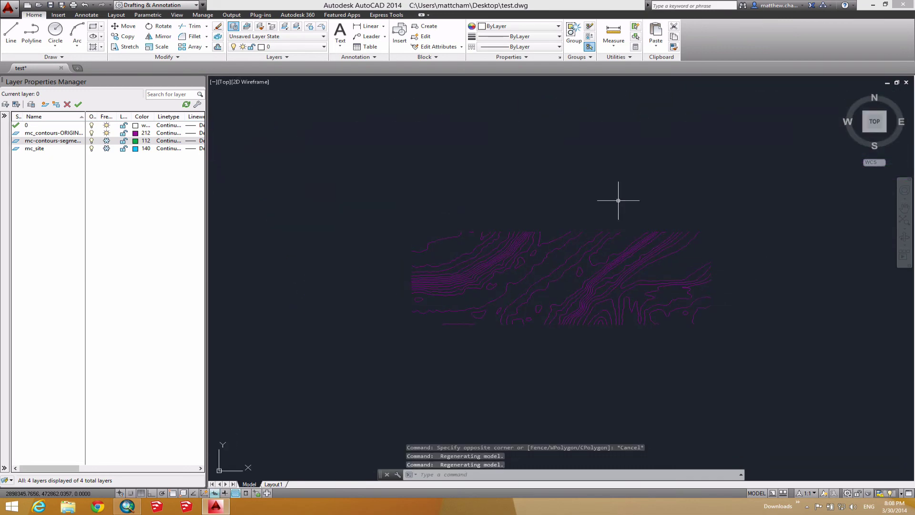
- Start the WBLOCK command and select all the contour lines as the objects to write out
{"action": "type", "text": "wblock"}
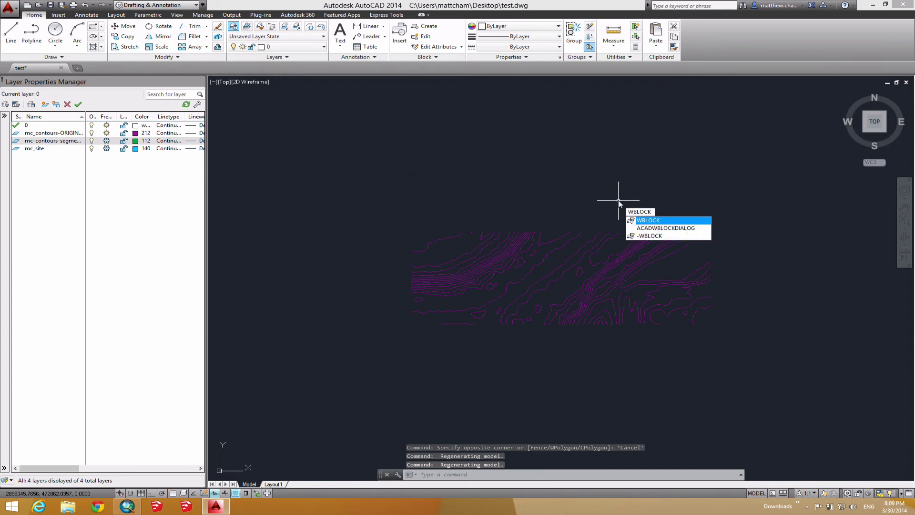
{"action": "key", "text": "Return"}
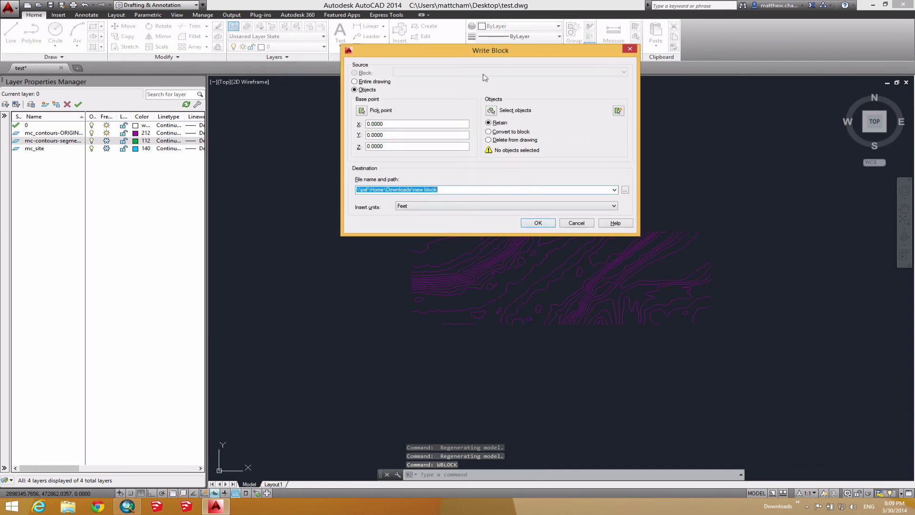
{"action": "left_click", "coordinate": [492, 110]}
{"action": "left_click", "coordinate": [395, 206]}
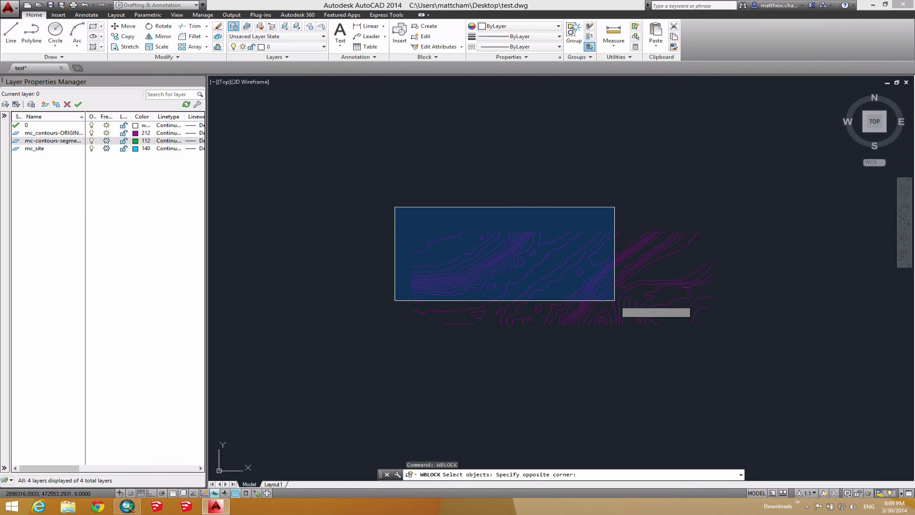
{"action": "left_click", "coordinate": [730, 337]}
{"action": "key", "text": "Return"}
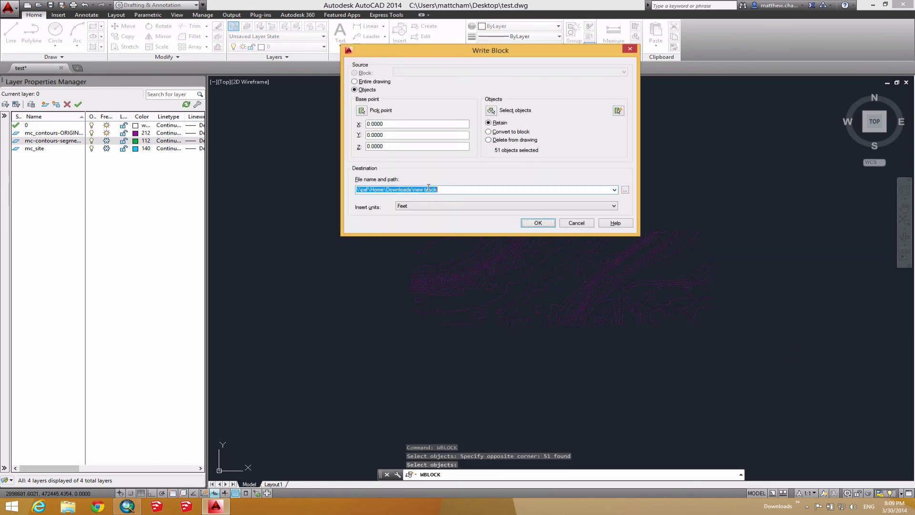
- Name the block file originalcontours in the Downloads folder and write it out
{"action": "left_click", "coordinate": [416, 190]}
{"action": "left_click_drag", "start_coordinate": [413, 190], "coordinate": [468, 190]}
{"action": "type", "text": "originalcontours"}
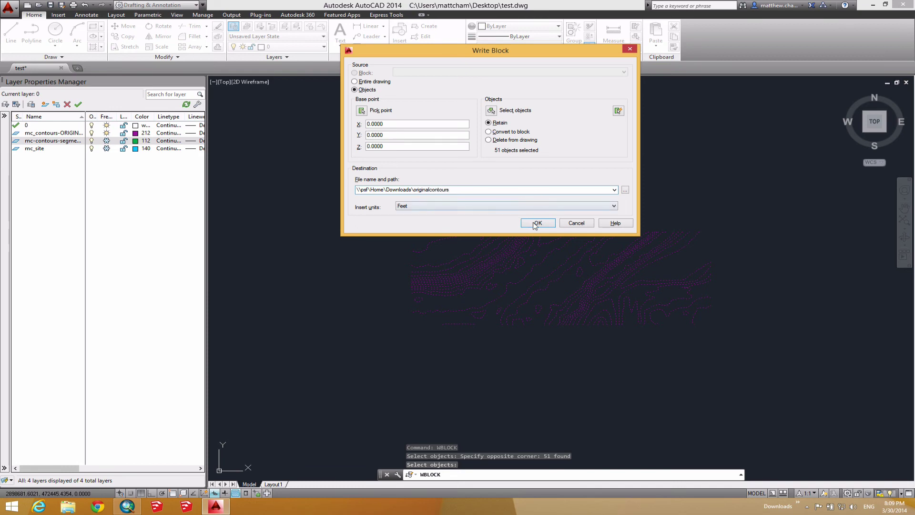
{"action": "left_click", "coordinate": [537, 223]}
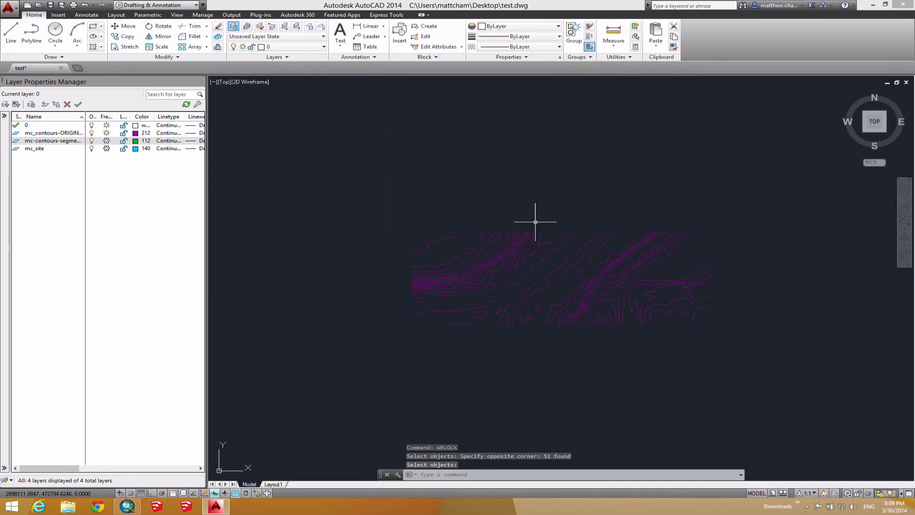
- Switch to SketchUp and start a new, empty model
{"action": "key", "text": "super+Tab"}
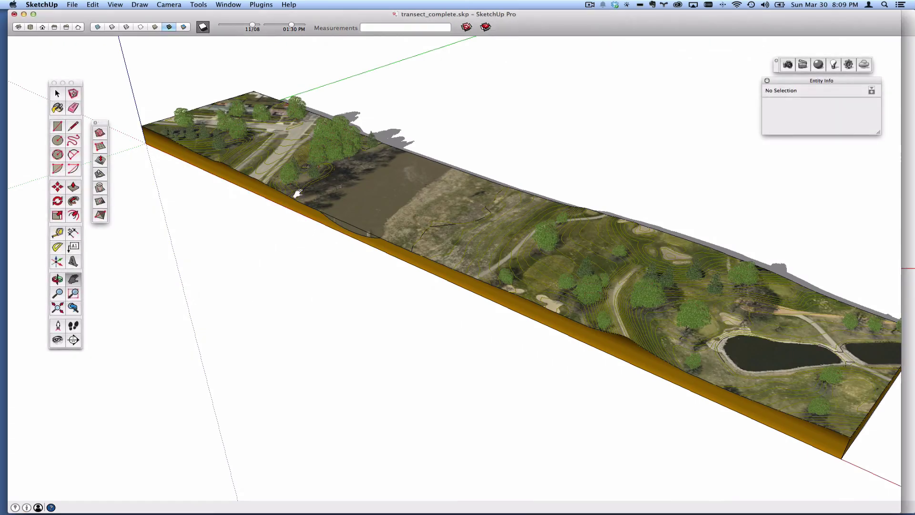
{"action": "key", "text": "super+n"}
- Import the AutoCAD file originalcontours.dwg from the Downloads folder and dismiss the import results
{"action": "left_click", "coordinate": [42, 5]}
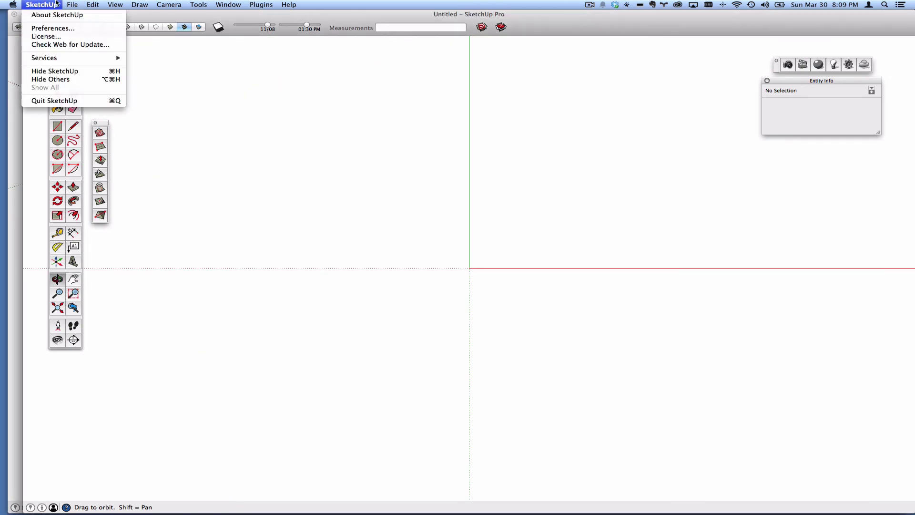
{"action": "mouse_move", "coordinate": [72, 4]}
{"action": "left_click", "coordinate": [106, 149]}
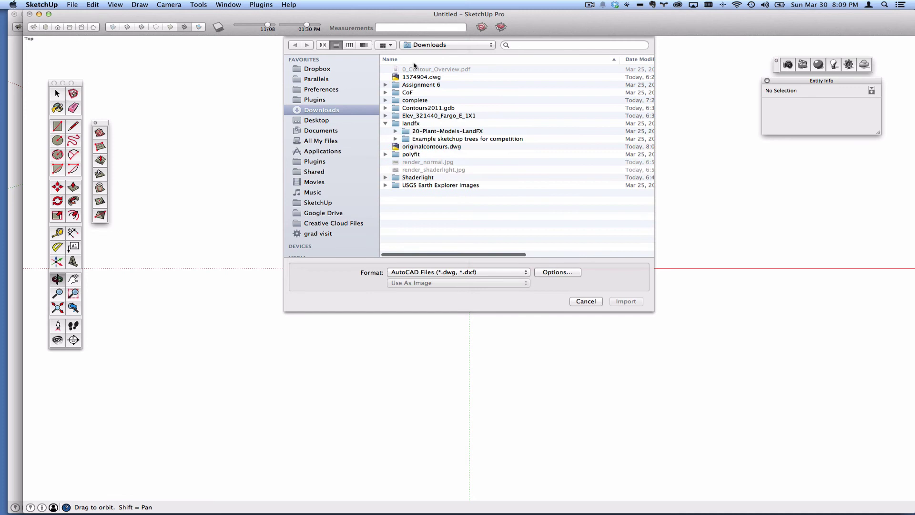
{"action": "left_click", "coordinate": [418, 148]}
{"action": "left_click", "coordinate": [626, 302]}
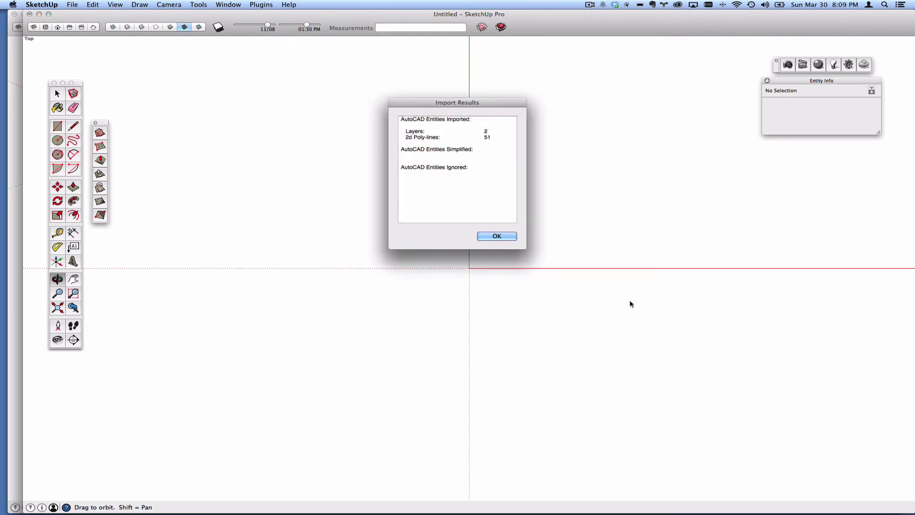
{"action": "left_click", "coordinate": [501, 237]}
- Select all the imported contours and run Simplify Contours on them with an angle of 10 degrees
{"action": "scroll", "coordinate": [630, 225], "scroll_direction": "up", "scroll_amount": 3}
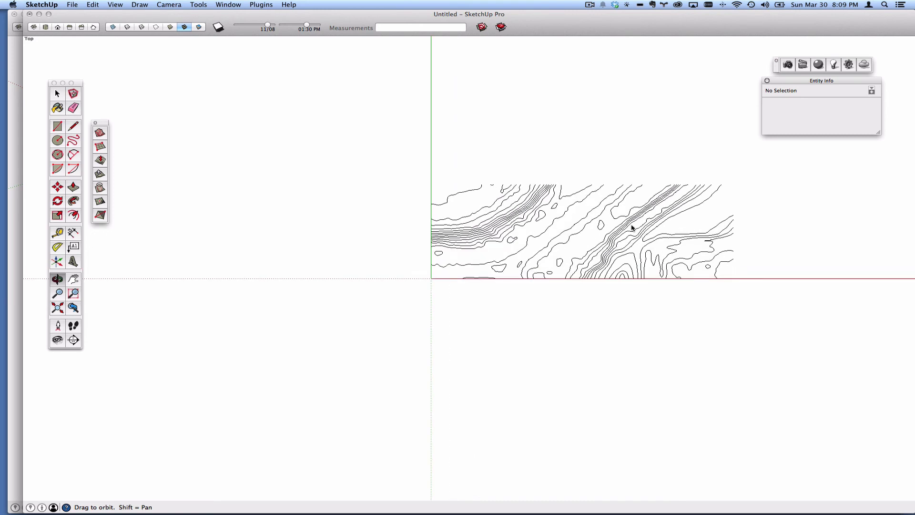
{"action": "left_click_drag", "start_coordinate": [387, 166], "coordinate": [396, 170]}
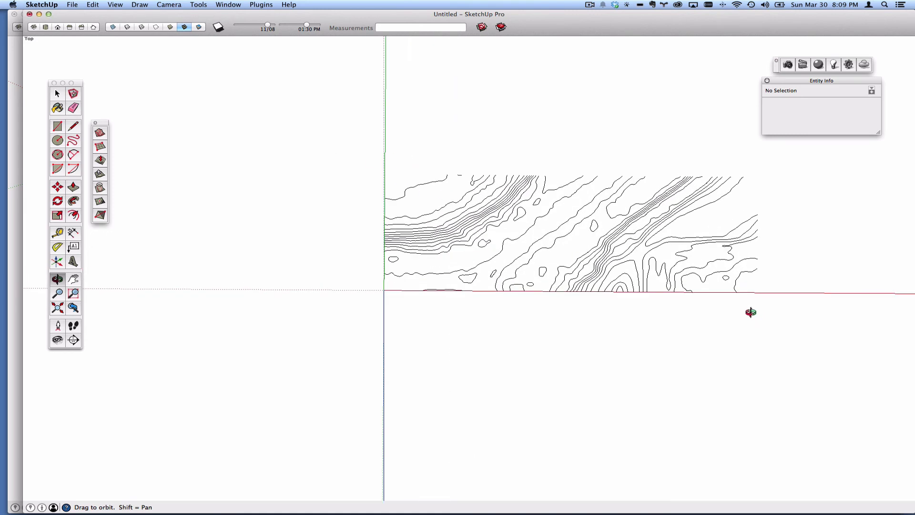
{"action": "left_click", "coordinate": [57, 94]}
{"action": "left_click_drag", "start_coordinate": [342, 145], "coordinate": [753, 317]}
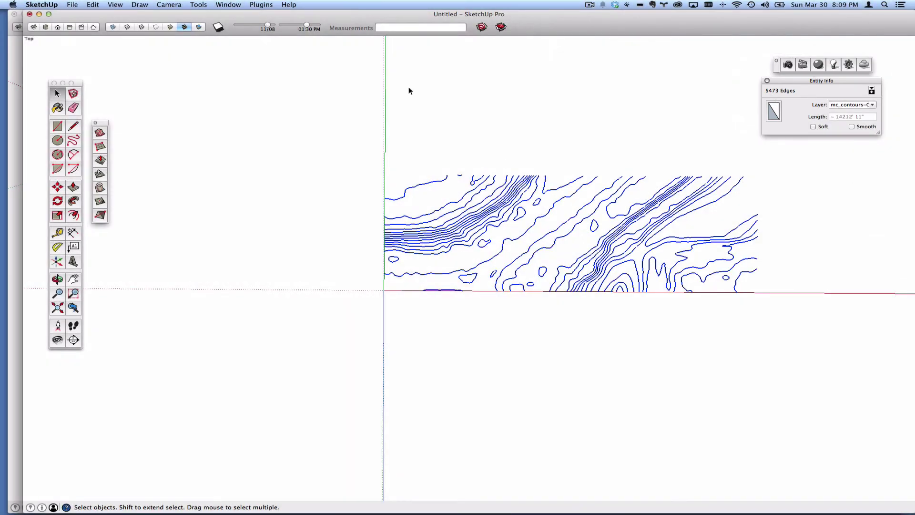
{"action": "left_click", "coordinate": [253, 4]}
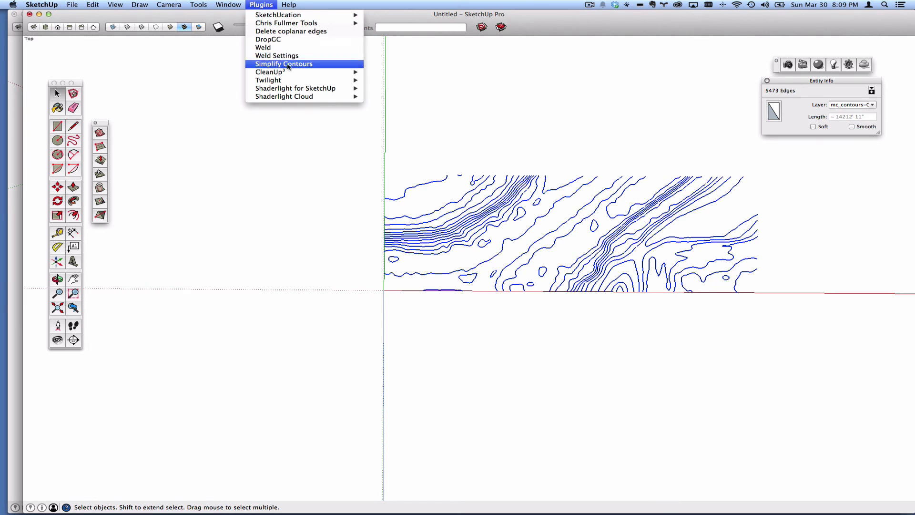
{"action": "left_click", "coordinate": [288, 65]}
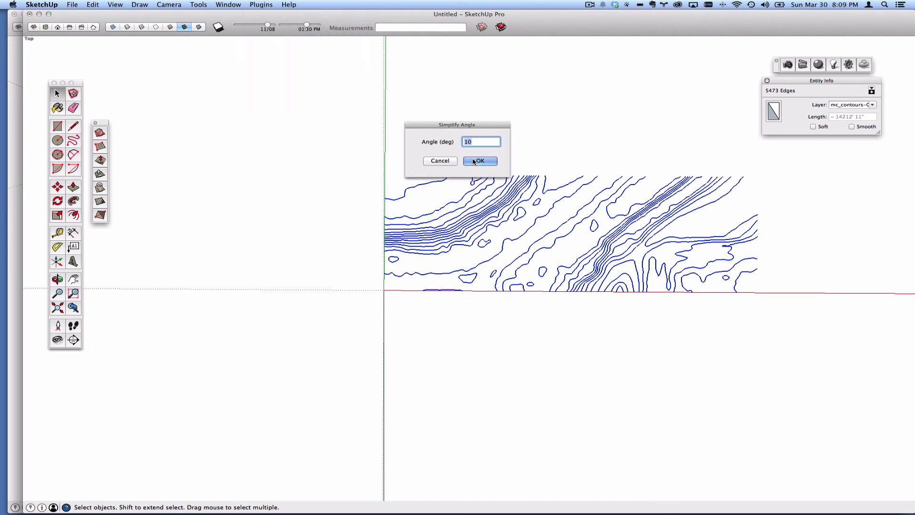
{"action": "left_click", "coordinate": [478, 161]}
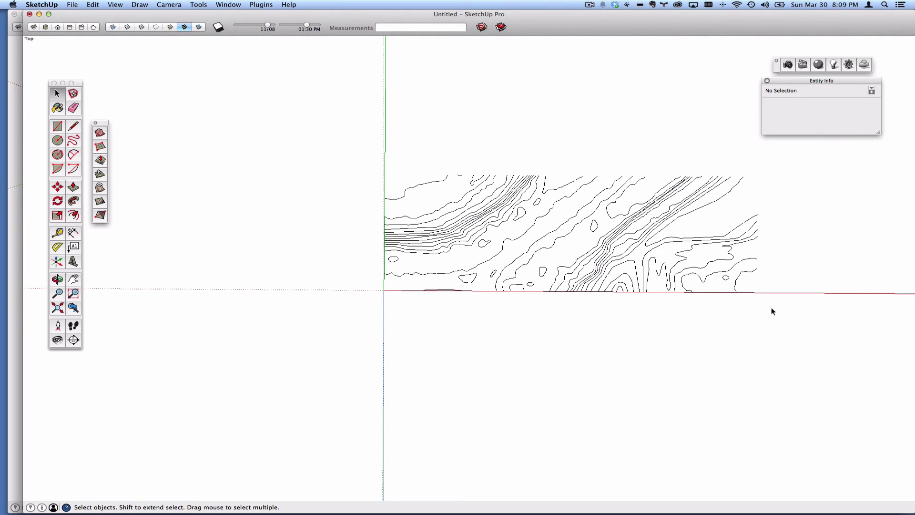
- Select all the simplified contours to check their edge count and examine their line quality up close in top view
{"action": "key", "text": "super+a"}
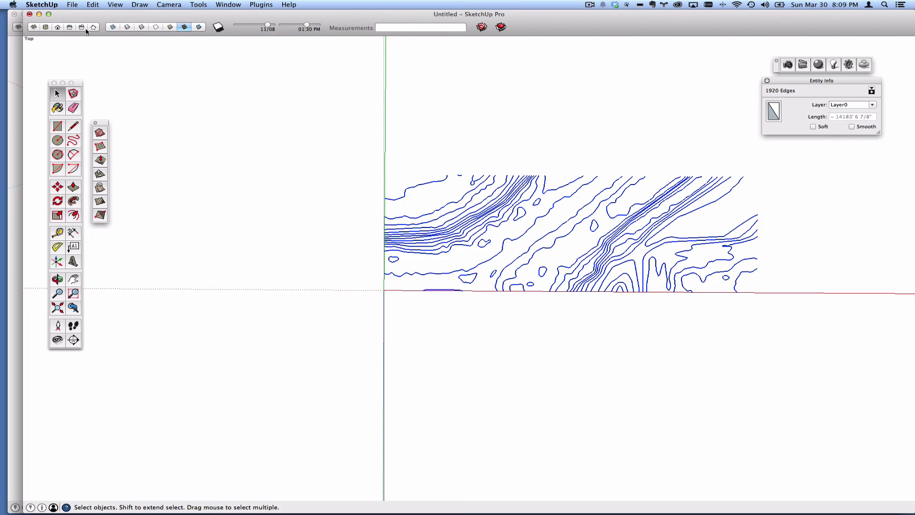
{"action": "left_click", "coordinate": [45, 27]}
{"action": "scroll", "coordinate": [573, 235], "scroll_direction": "up", "scroll_amount": 10}
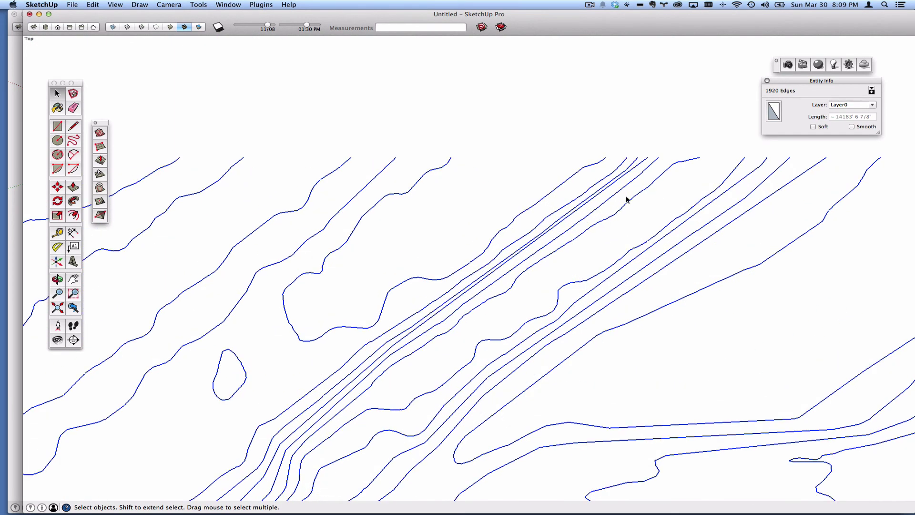
{"action": "scroll", "coordinate": [376, 334], "scroll_direction": "down", "scroll_amount": 4}
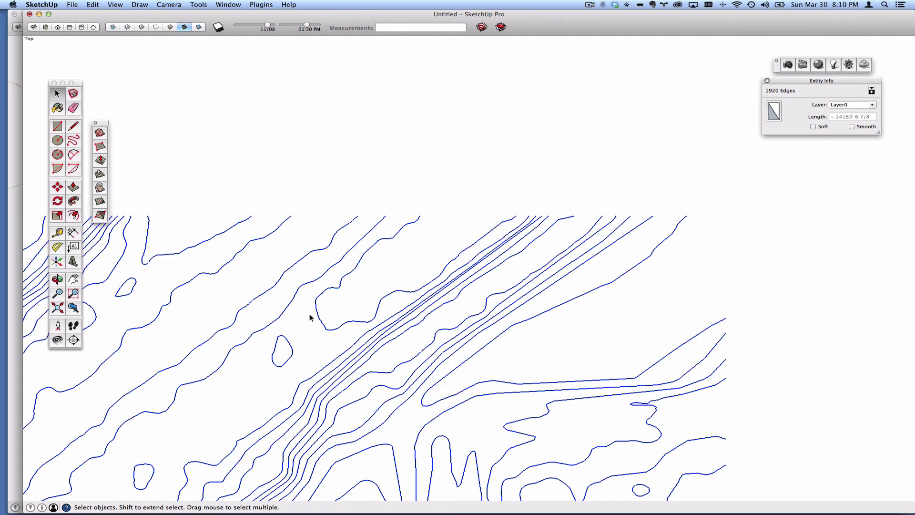
{"action": "key", "text": "h"}
{"action": "left_click_drag", "start_coordinate": [219, 311], "coordinate": [708, 246]}
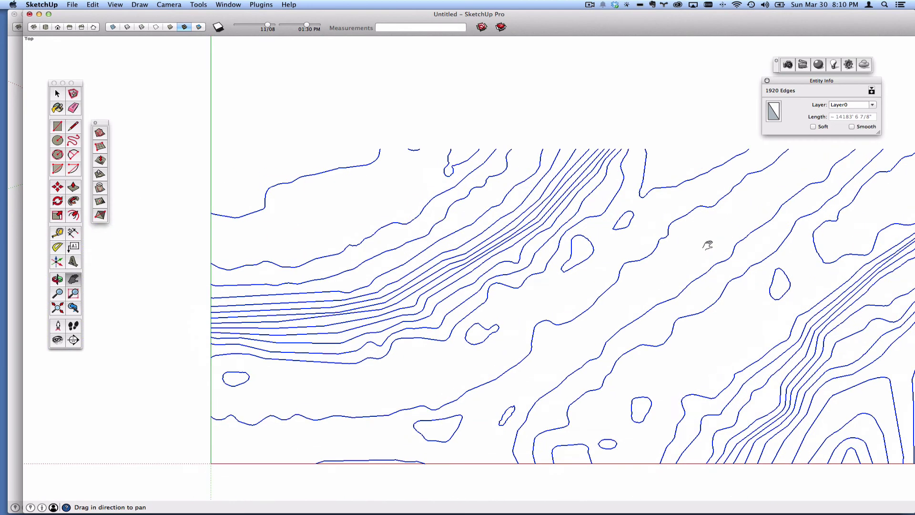
{"action": "scroll", "coordinate": [341, 310], "scroll_direction": "up", "scroll_amount": 5}
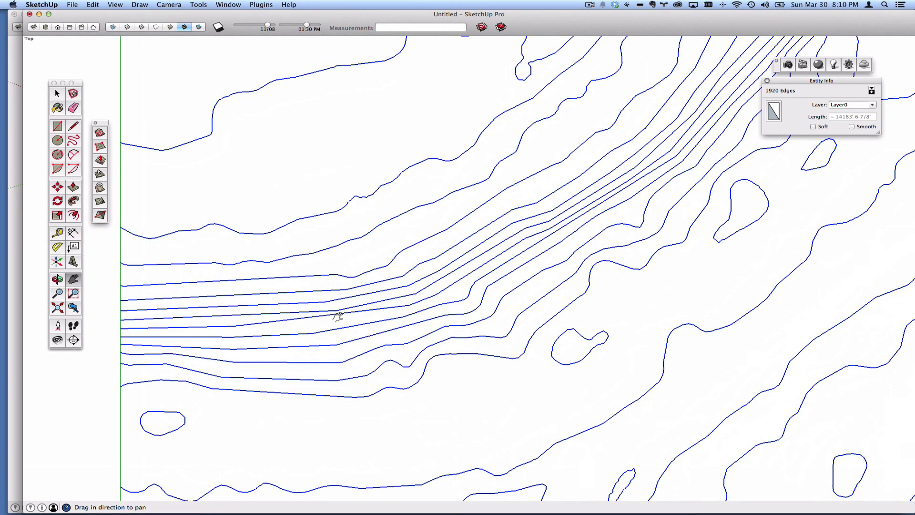
- Examine the simplified contours from the dense bundles near the edge out to the full extent of the site
{"action": "scroll", "coordinate": [336, 313], "scroll_direction": "up", "scroll_amount": 2}
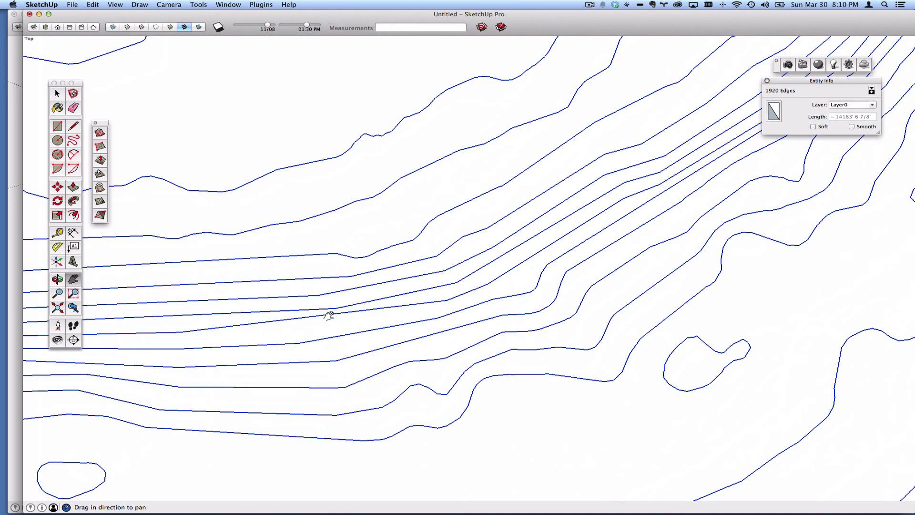
{"action": "scroll", "coordinate": [344, 314], "scroll_direction": "down", "scroll_amount": 2}
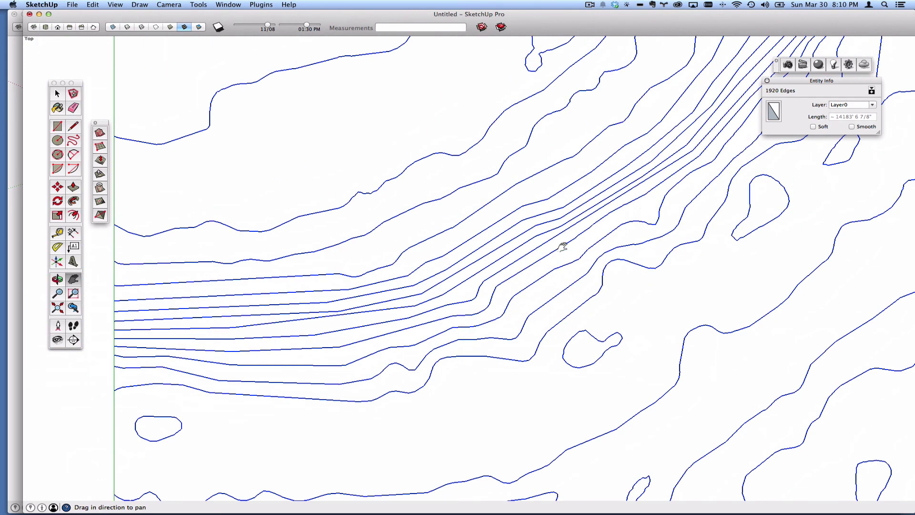
{"action": "left_click_drag", "start_coordinate": [563, 247], "coordinate": [423, 267]}
{"action": "scroll", "coordinate": [522, 296], "scroll_direction": "down", "scroll_amount": 2}
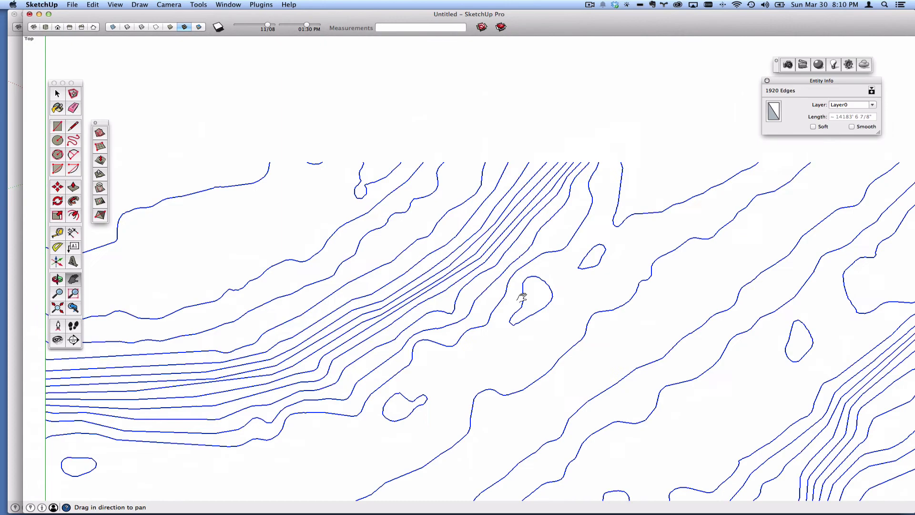
{"action": "left_click_drag", "start_coordinate": [522, 297], "coordinate": [471, 284]}
{"action": "scroll", "coordinate": [390, 299], "scroll_direction": "down", "scroll_amount": 2}
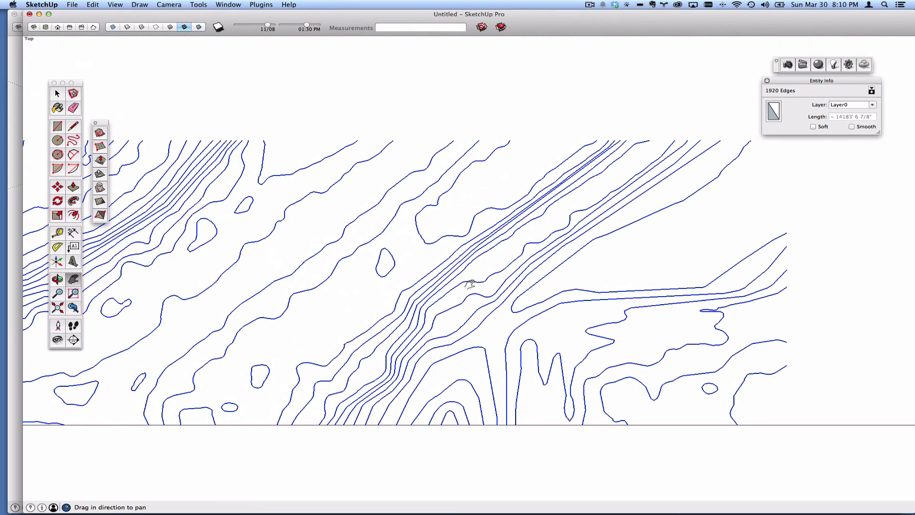
{"action": "scroll", "coordinate": [470, 284], "scroll_direction": "down", "scroll_amount": 3}
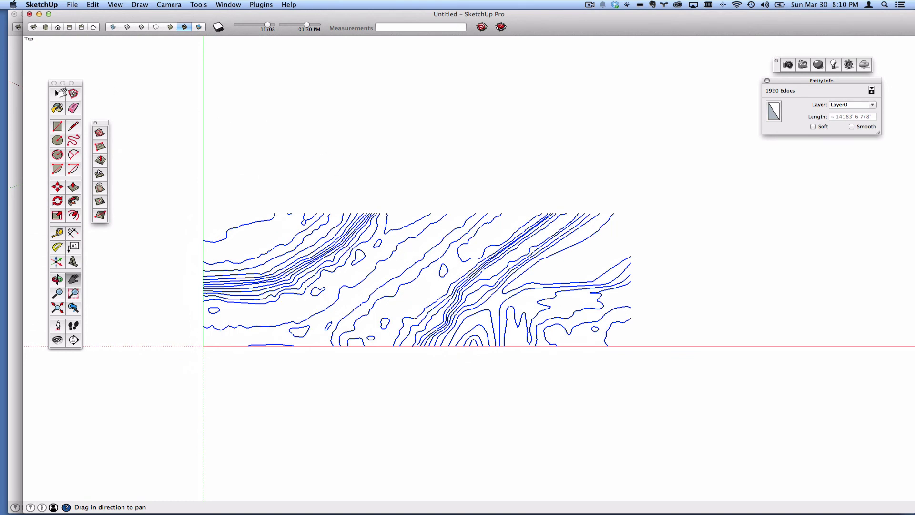
- Select all the simplified contours and generate a terrain surface from them with the Sandbox From Contours tool
{"action": "left_click", "coordinate": [58, 94]}
{"action": "left_click", "coordinate": [276, 116]}
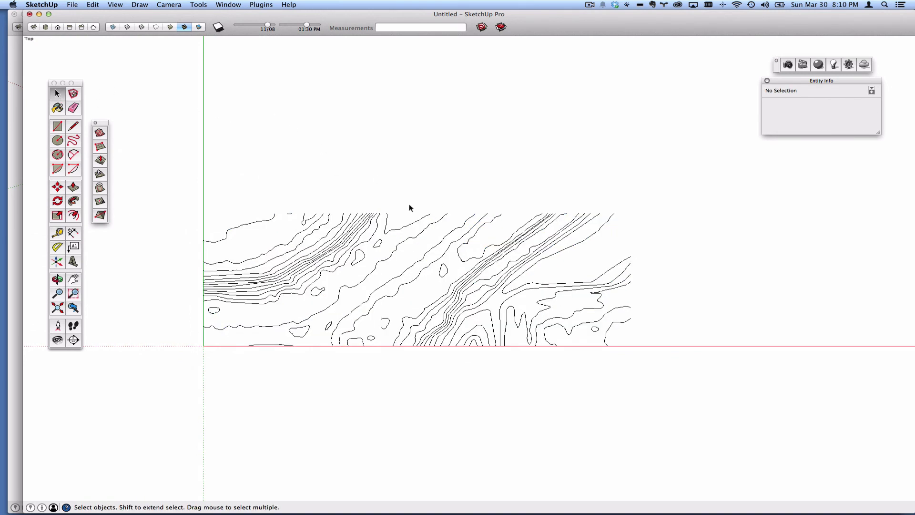
{"action": "left_click_drag", "start_coordinate": [187, 185], "coordinate": [691, 380]}
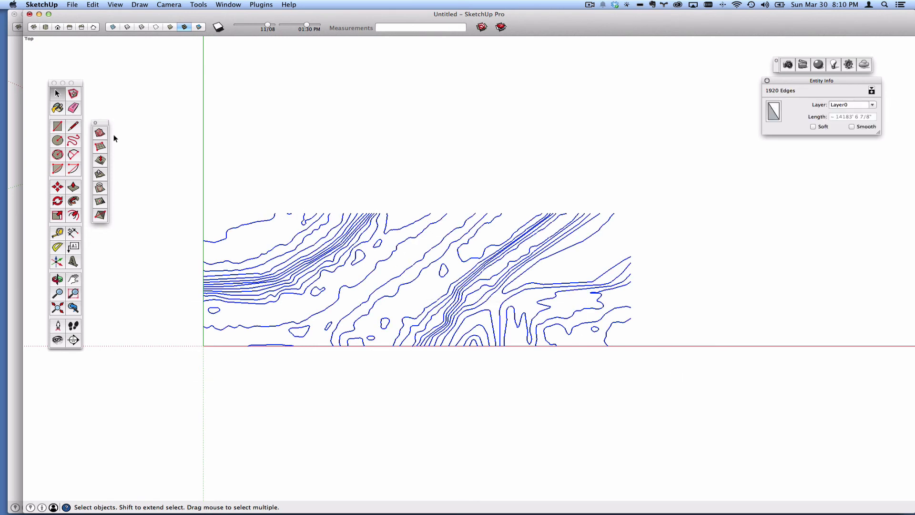
{"action": "left_click", "coordinate": [100, 134]}
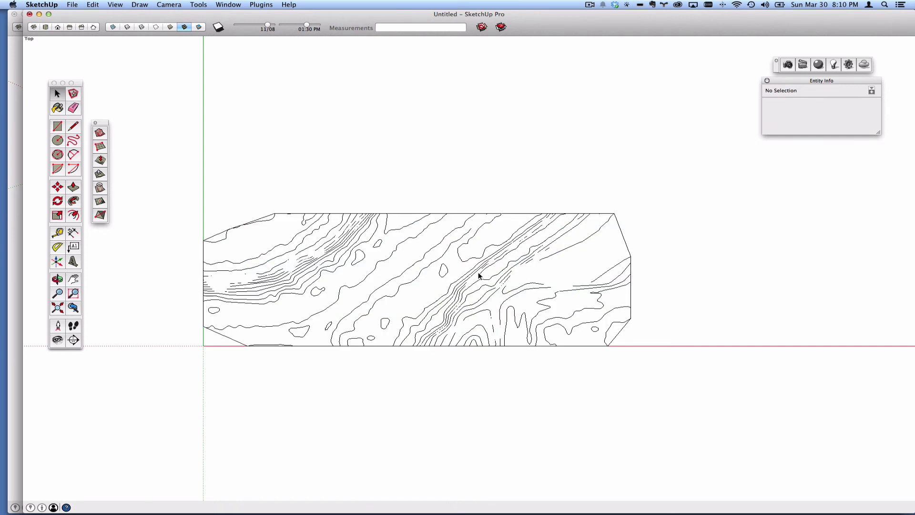
- Show the hidden geometry to inspect the triangulation of the terrain surface, and hide it again
{"action": "left_click", "coordinate": [168, 4]}
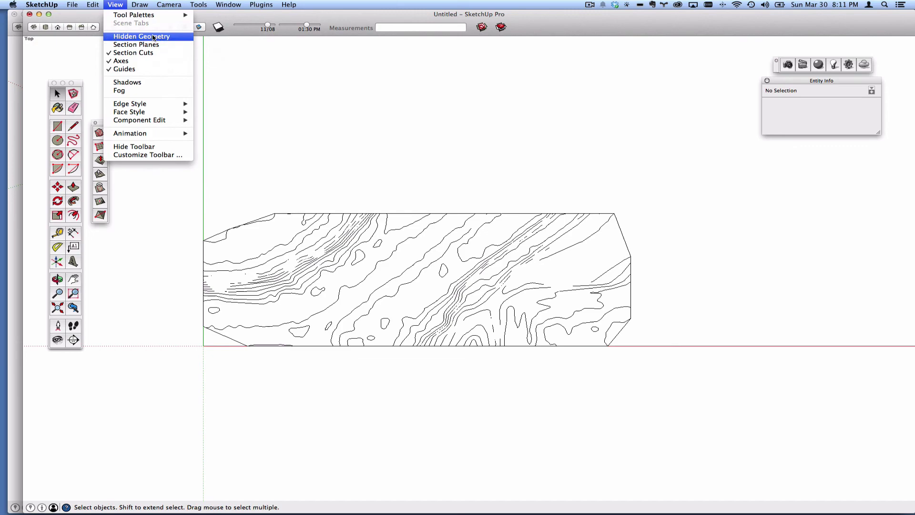
{"action": "left_click", "coordinate": [126, 35]}
{"action": "scroll", "coordinate": [325, 239], "scroll_direction": "up", "scroll_amount": 4}
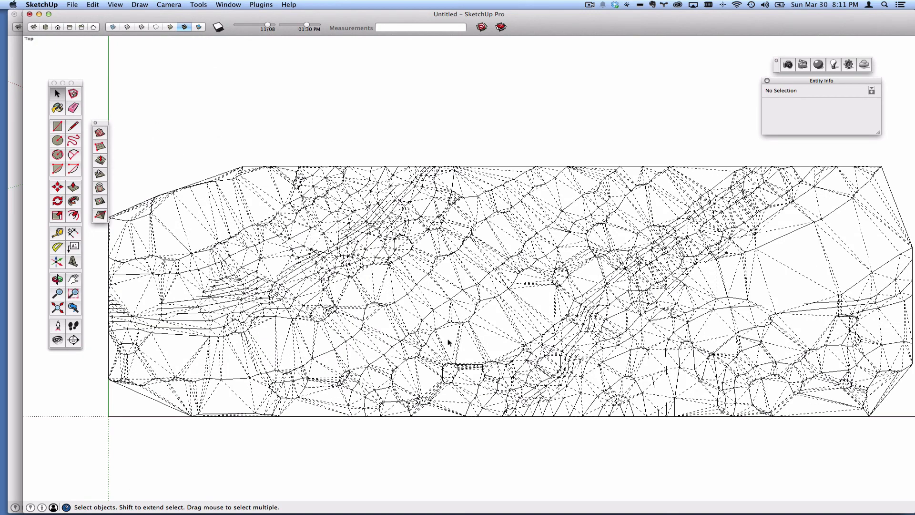
{"action": "left_click", "coordinate": [118, 4]}
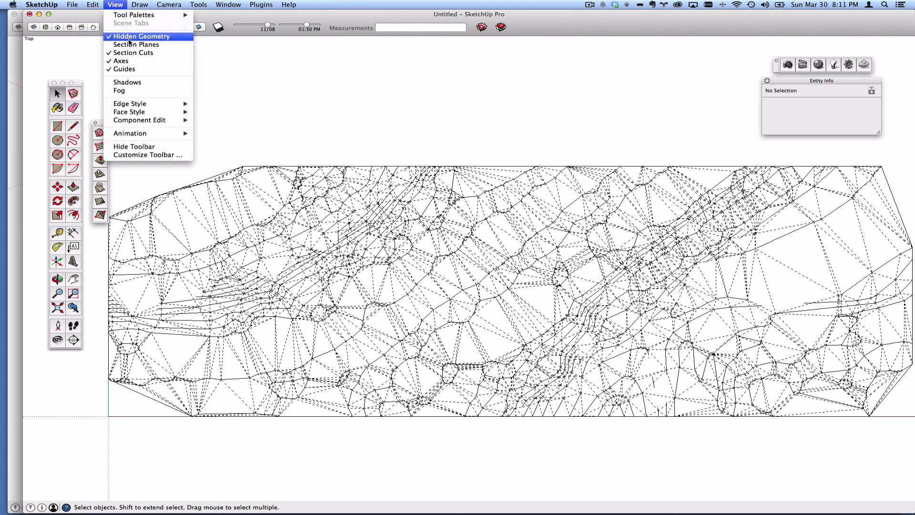
{"action": "left_click", "coordinate": [129, 38]}
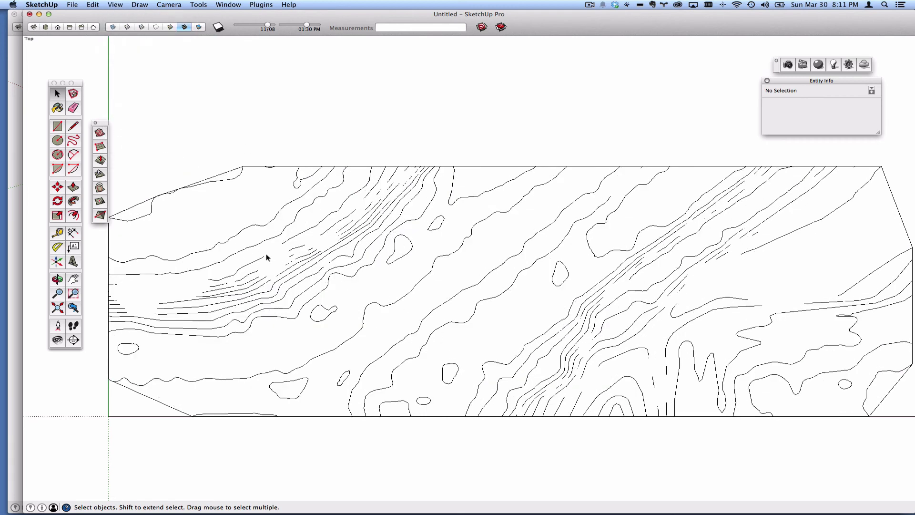
- Examine the terrain surface in 3D from several angles, focusing on the broken contour lines along the steep slopes
{"action": "scroll", "coordinate": [267, 257], "scroll_direction": "up", "scroll_amount": 5}
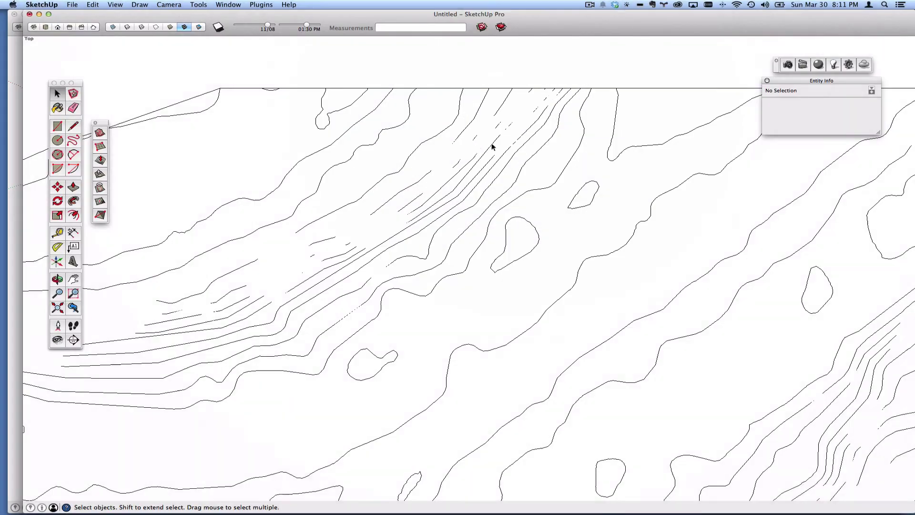
{"action": "key", "text": "o"}
{"action": "left_click_drag", "start_coordinate": [219, 372], "coordinate": [350, 370]}
{"action": "scroll", "coordinate": [363, 369], "scroll_direction": "up", "scroll_amount": 3}
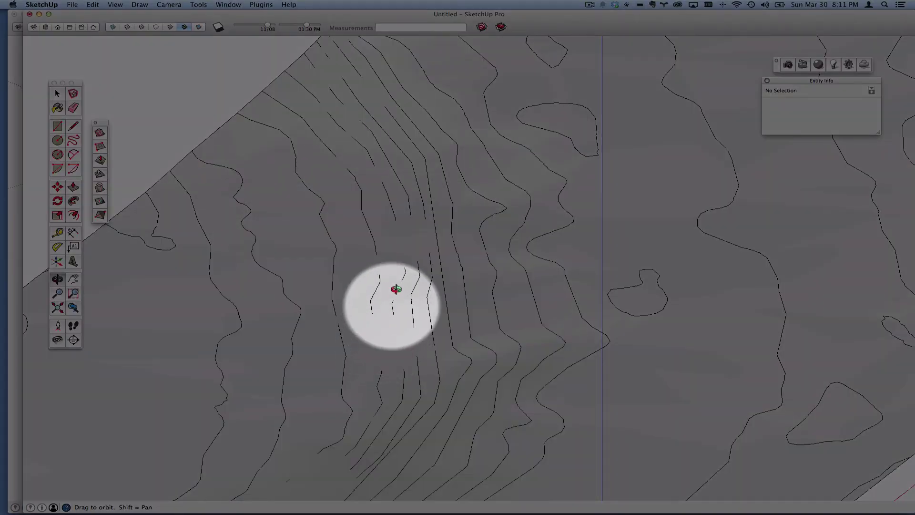
{"action": "scroll", "coordinate": [396, 356], "scroll_direction": "down", "scroll_amount": 3}
{"action": "key", "text": "h"}
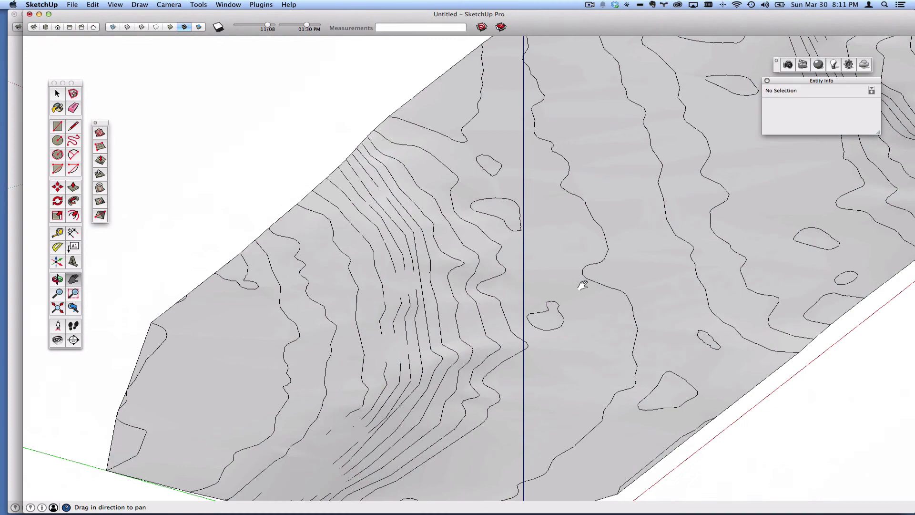
{"action": "left_click_drag", "start_coordinate": [583, 285], "coordinate": [334, 389]}
{"action": "key", "text": "o"}
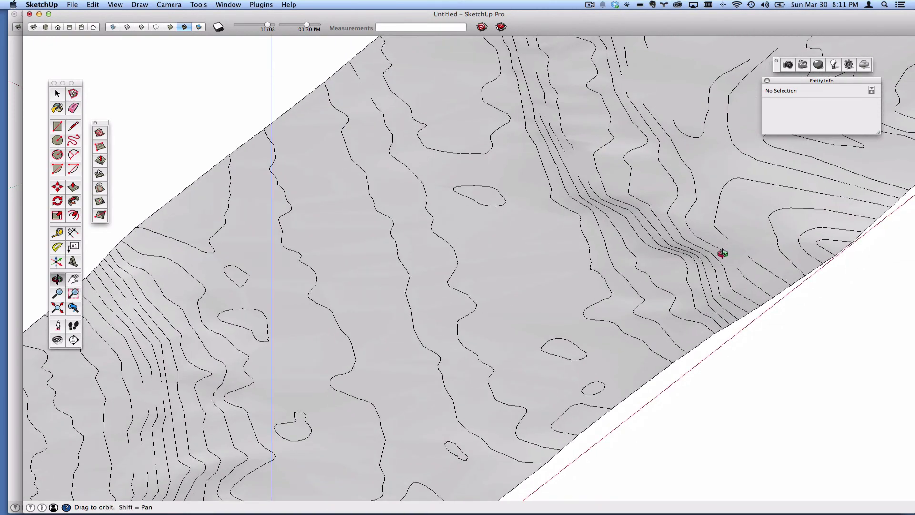
{"action": "left_click_drag", "start_coordinate": [723, 253], "coordinate": [596, 215]}
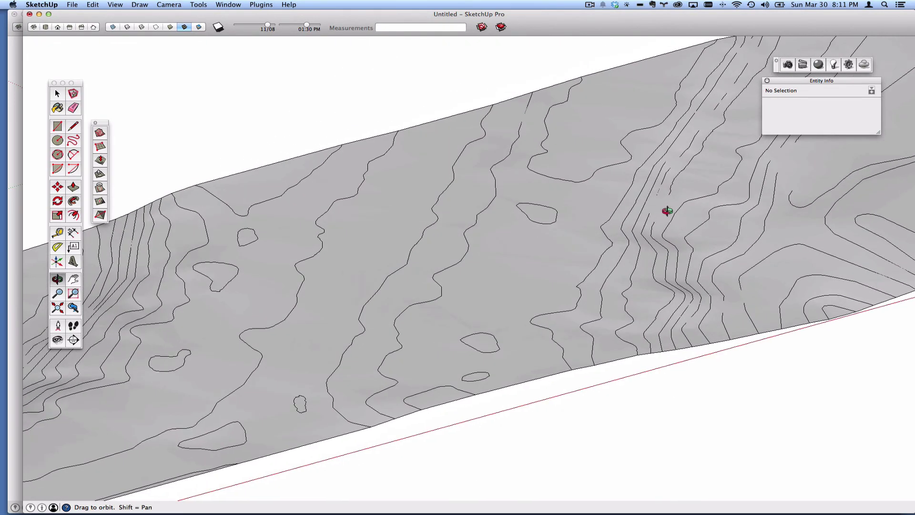
{"action": "key", "text": "h"}
{"action": "left_click_drag", "start_coordinate": [709, 210], "coordinate": [514, 279]}
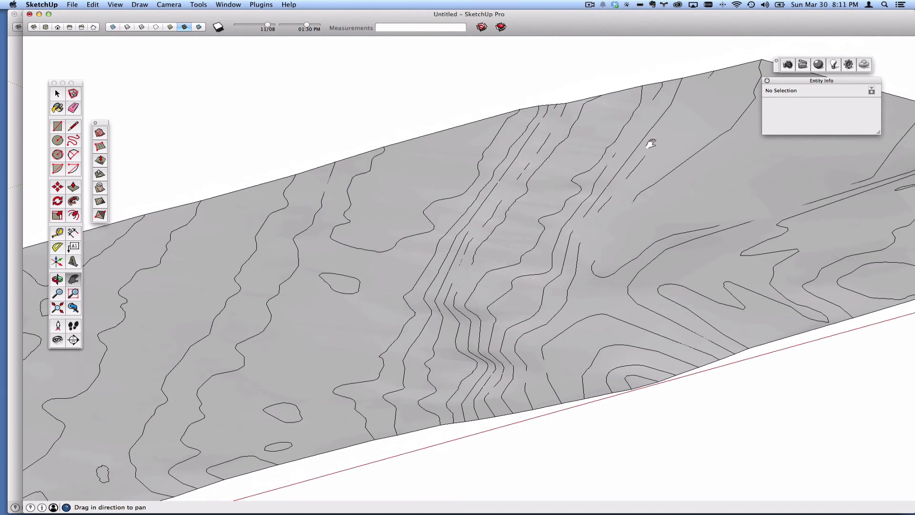
{"action": "middle_click_drag", "start_coordinate": [629, 161], "coordinate": [580, 258]}
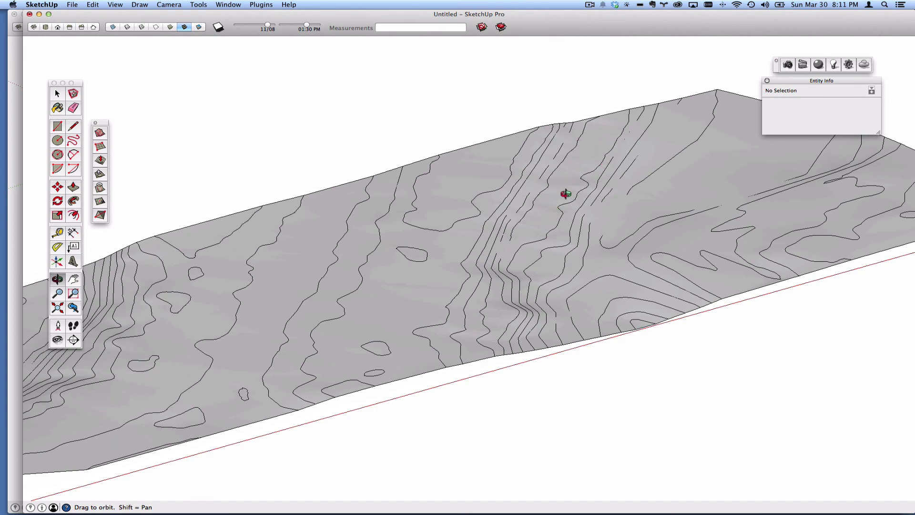
{"action": "scroll", "coordinate": [566, 193], "scroll_direction": "up", "scroll_amount": 4}
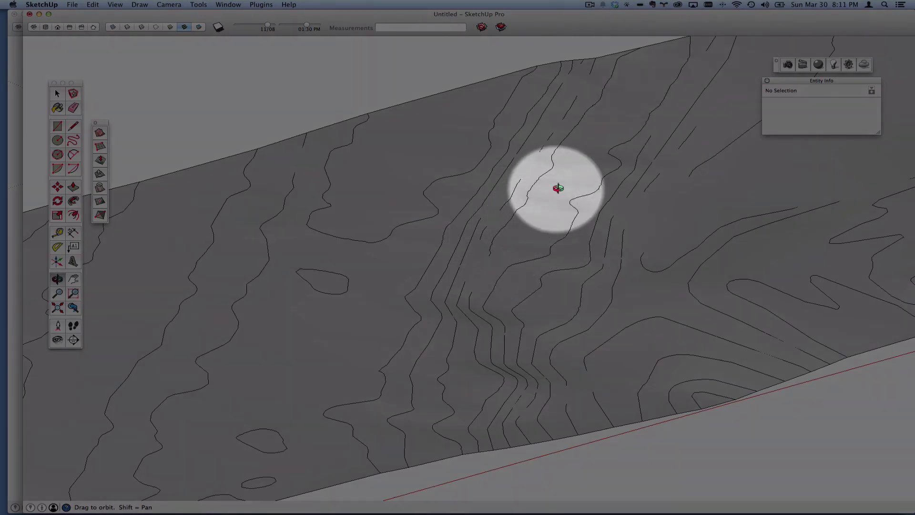
{"action": "scroll", "coordinate": [556, 194], "scroll_direction": "down", "scroll_amount": 6}
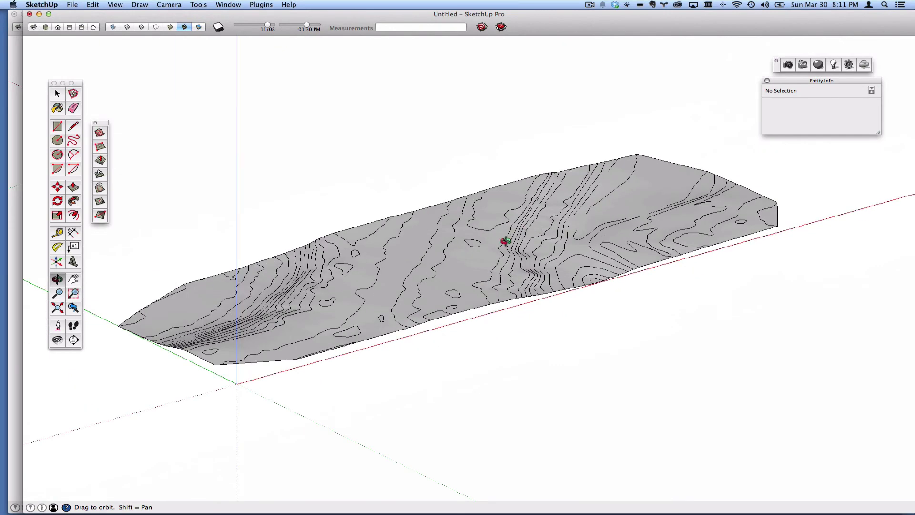
{"action": "scroll", "coordinate": [505, 242], "scroll_direction": "up", "scroll_amount": 2}
- Switch to AutoCAD, view the polyface.de page of LISP tools in Chrome, and return to the AutoCAD contour drawing
{"action": "key", "text": "super+Tab"}
{"action": "key", "text": "super+shift+Tab"}
{"action": "key", "text": "super+shift+Tab"}
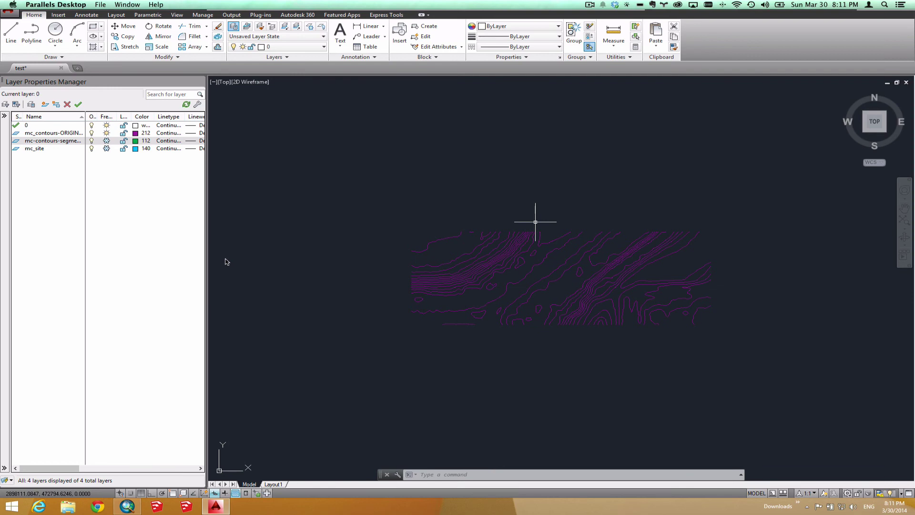
{"action": "key", "text": "super+Tab"}
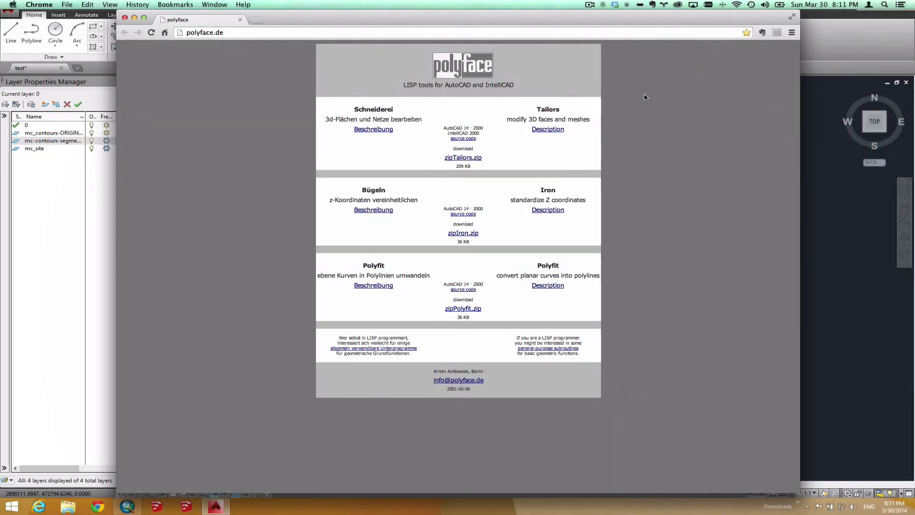
{"action": "key", "text": "super+m"}
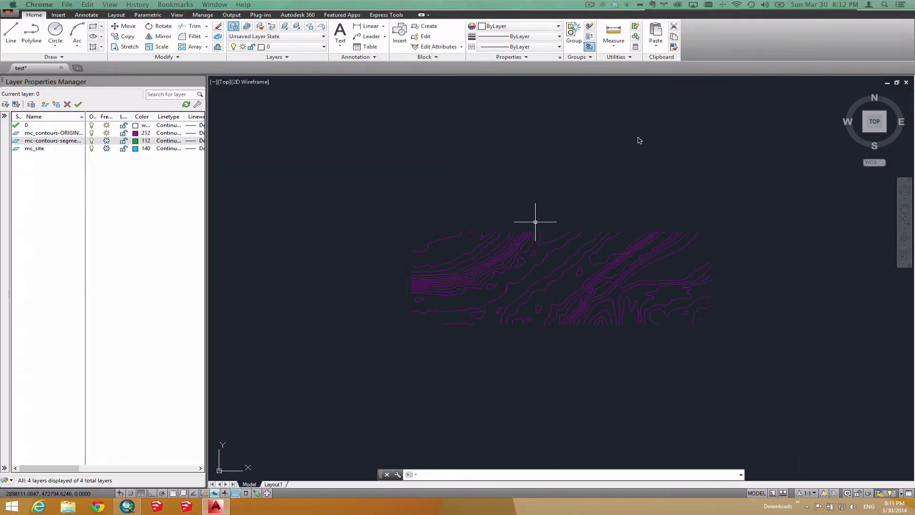
{"action": "left_click", "coordinate": [639, 140]}
{"action": "left_click", "coordinate": [560, 151]}
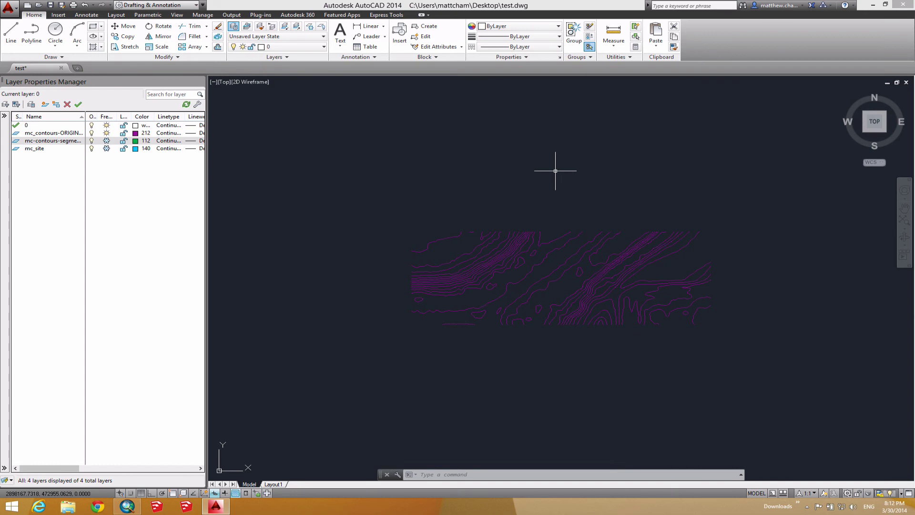
- Load the LISP routine polyfit.lsp from the polyfit folder with APPLOAD and close the Load/Unload Applications dialog
{"action": "type", "text": "APPLOAD"}
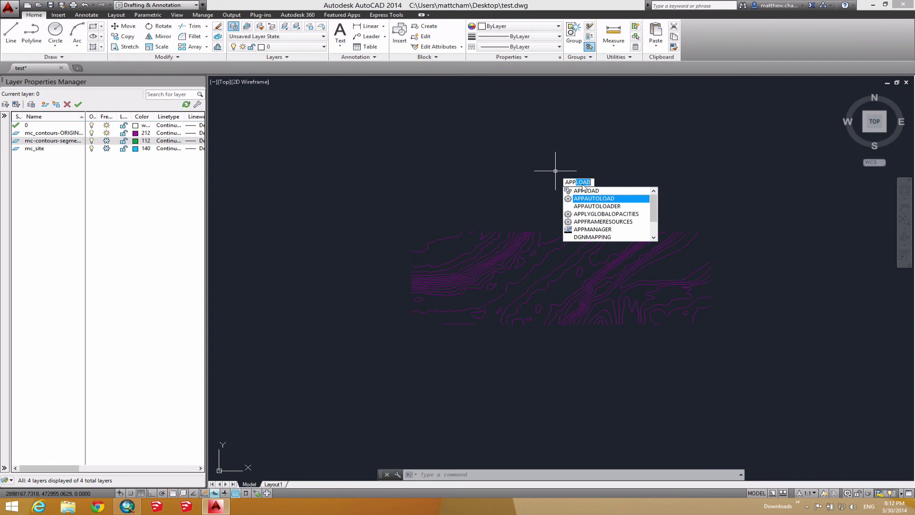
{"action": "left_click", "coordinate": [585, 191]}
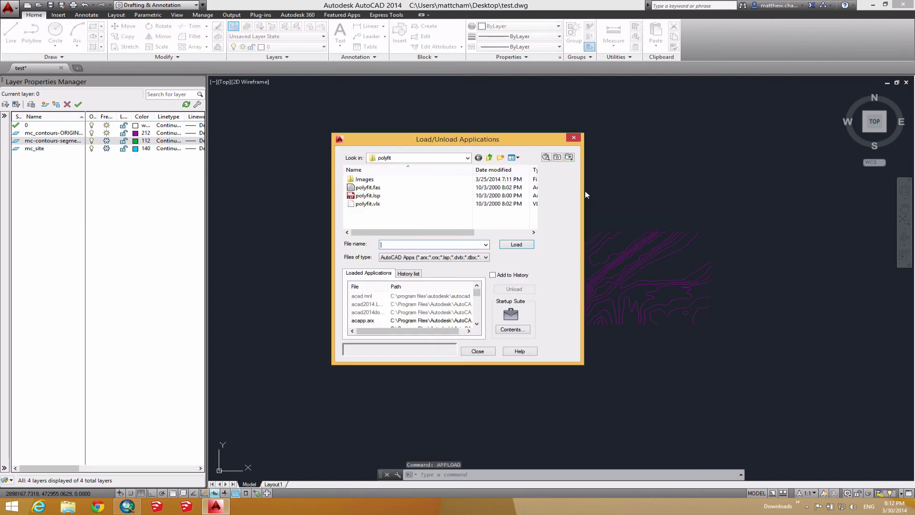
{"action": "left_click", "coordinate": [381, 196]}
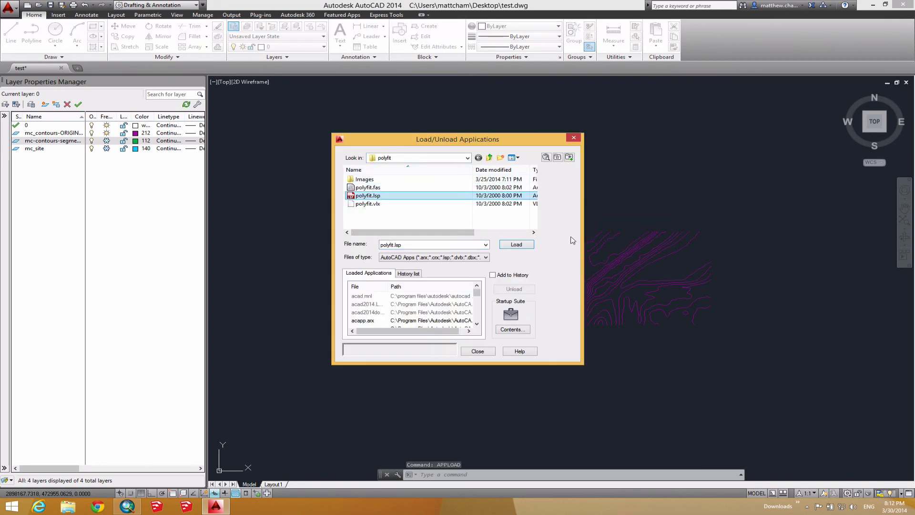
{"action": "left_click", "coordinate": [517, 244]}
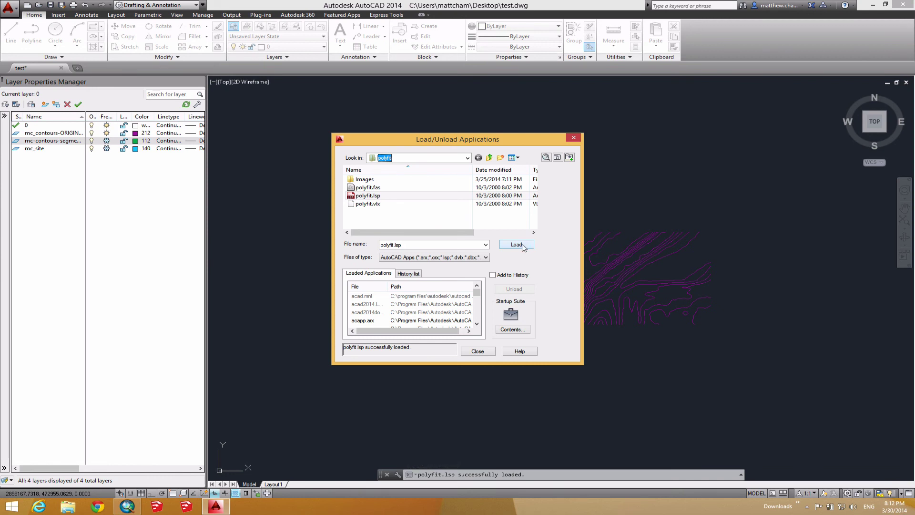
{"action": "left_click", "coordinate": [478, 352]}
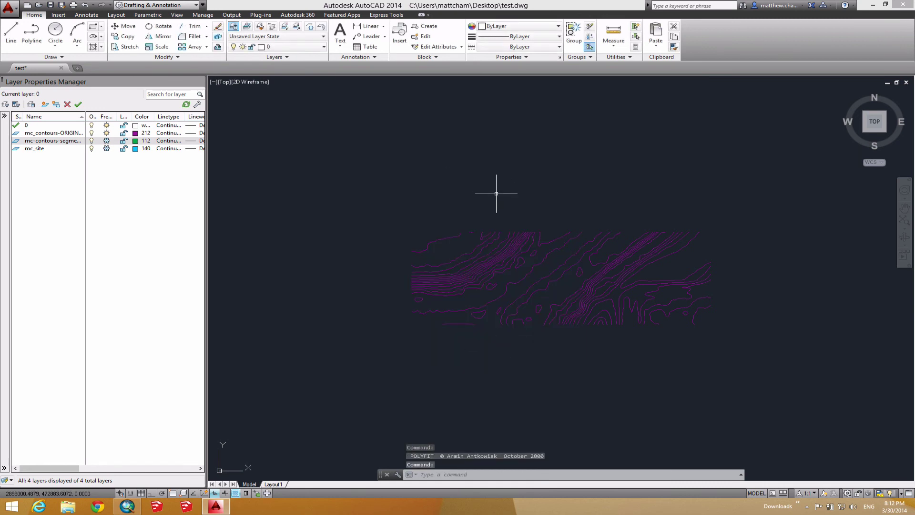
- Run POLYFIT on all the original contours, dividing them by Length into curve sections of 20
{"action": "type", "text": "POLy"}
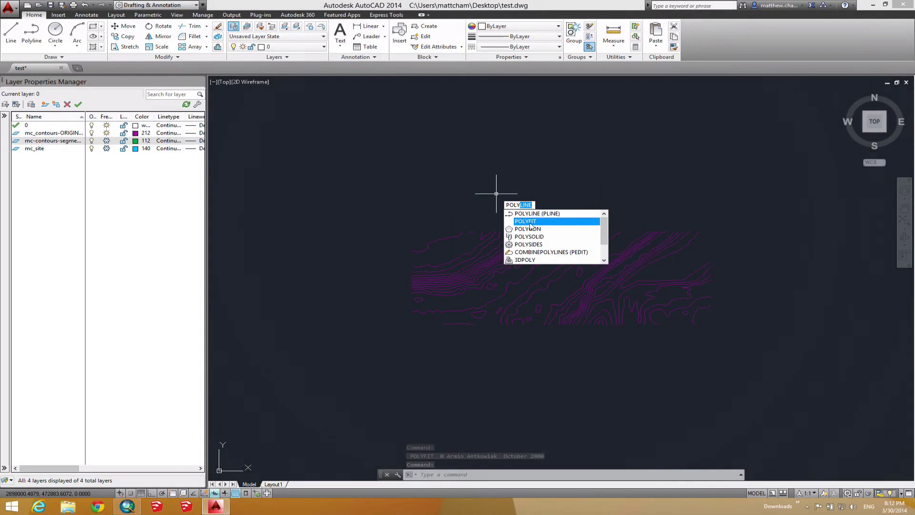
{"action": "left_click", "coordinate": [532, 222]}
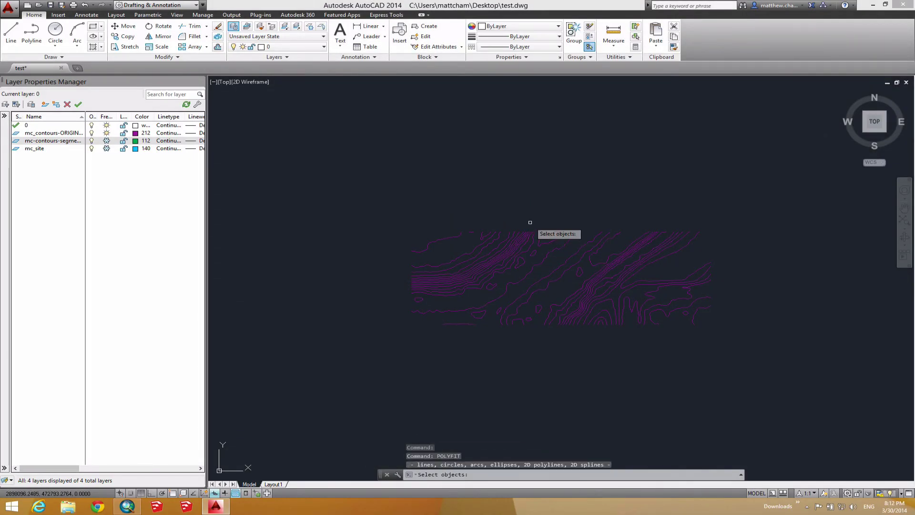
{"action": "left_click", "coordinate": [382, 205]}
{"action": "left_click", "coordinate": [765, 362]}
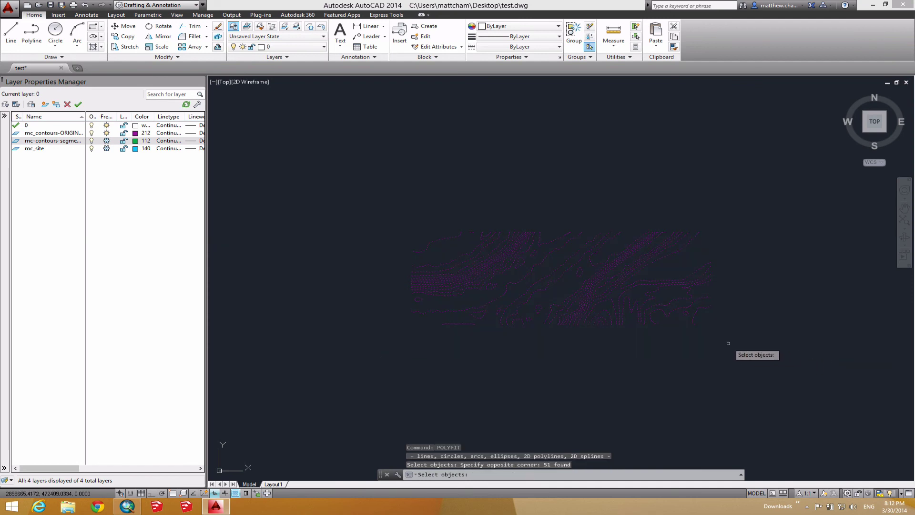
{"action": "key", "text": "Return"}
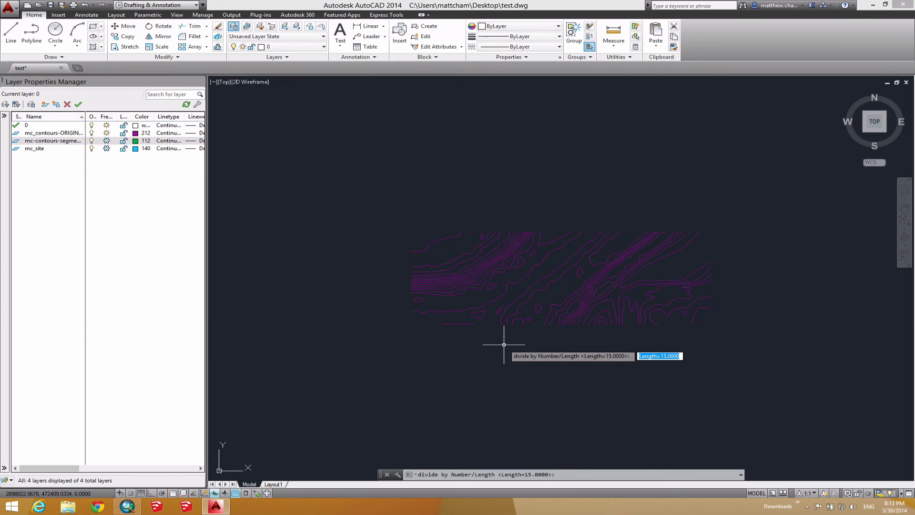
{"action": "type", "text": "1"}
{"action": "key", "text": "Return"}
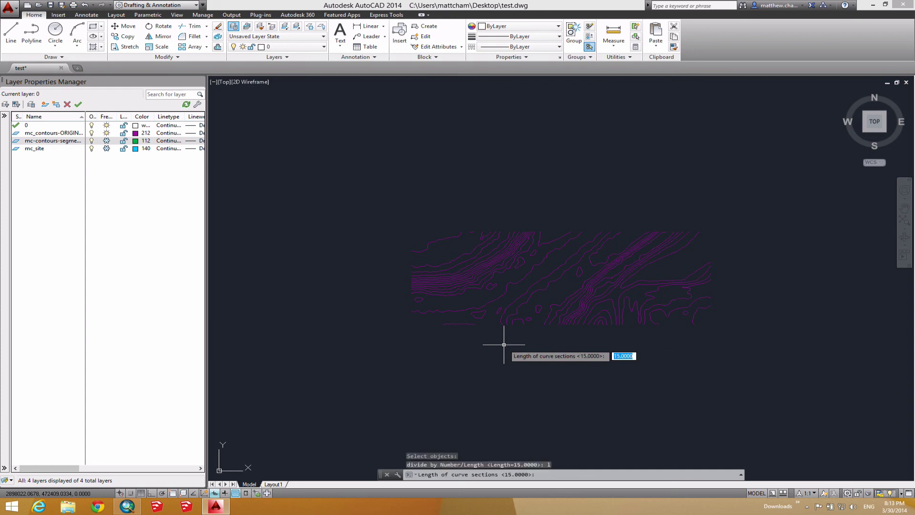
{"action": "type", "text": "20"}
{"action": "key", "text": "Return"}
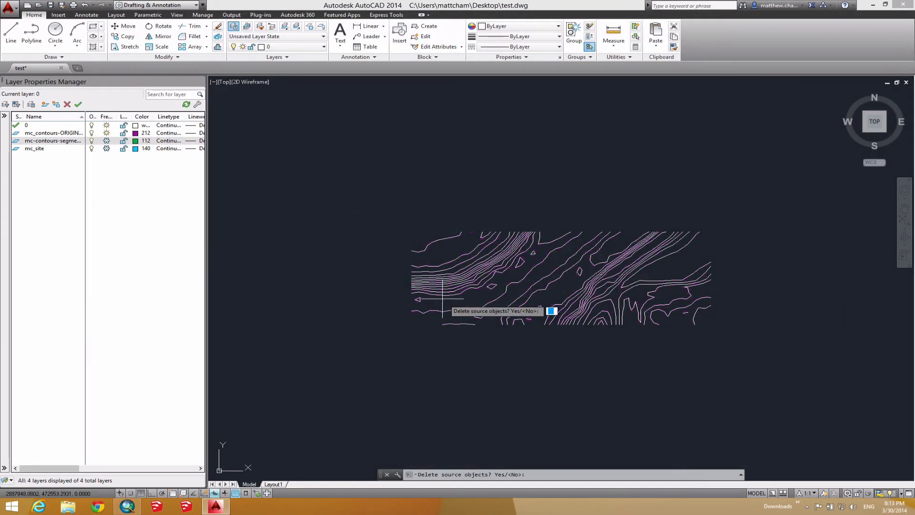
- Compare the segmented polylines with the original contours up close and keep the source objects
{"action": "scroll", "coordinate": [500, 311], "scroll_direction": "up", "scroll_amount": 2}
{"action": "scroll", "coordinate": [500, 311], "scroll_direction": "up", "scroll_amount": 3}
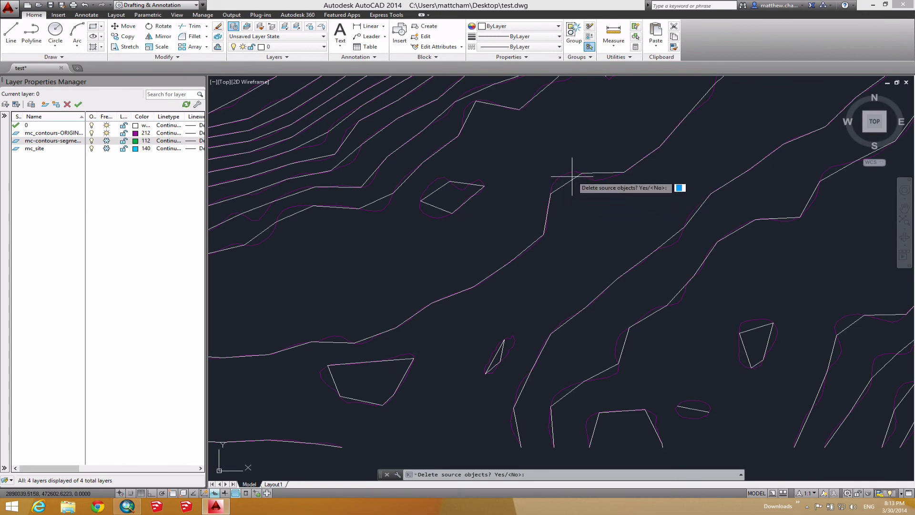
{"action": "scroll", "coordinate": [414, 203], "scroll_direction": "down", "scroll_amount": 5}
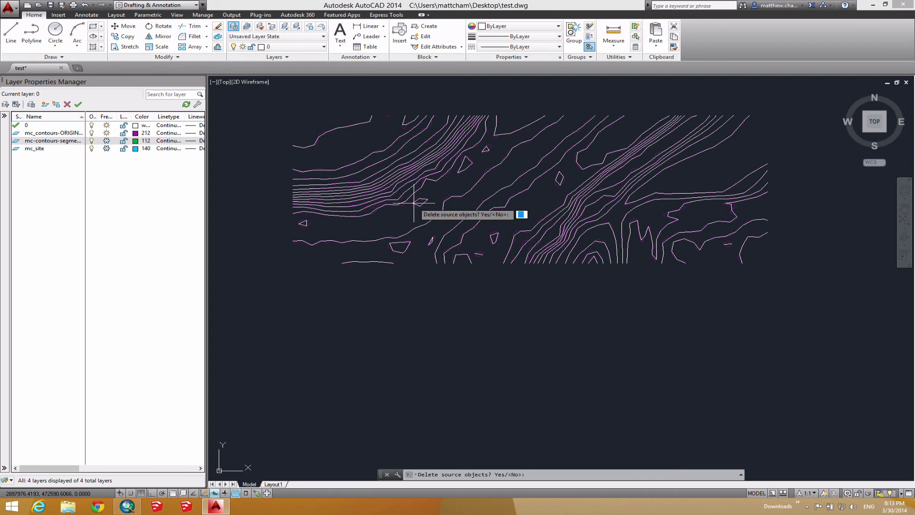
{"action": "type", "text": "n"}
{"action": "key", "text": "Return"}
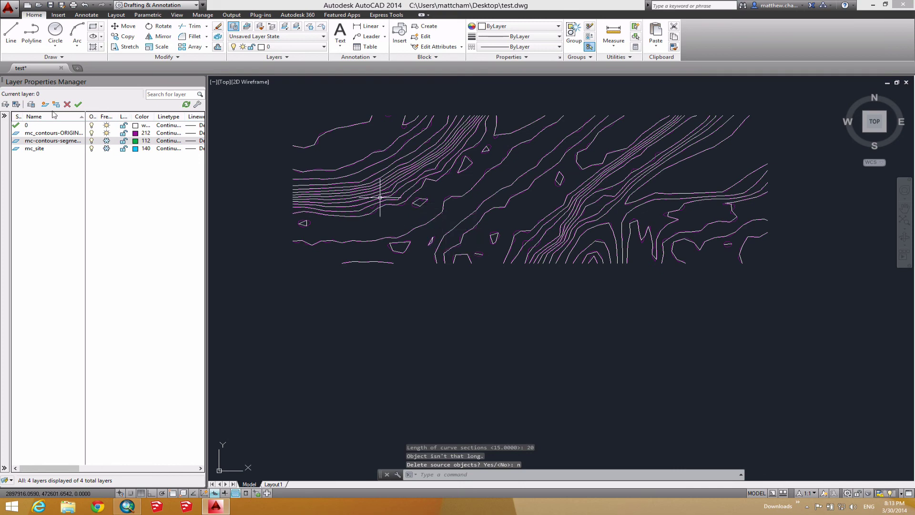
- Freeze the original contours layer so that only the new segmented contours are displayed
{"action": "left_click", "coordinate": [107, 133]}
{"action": "middle_click_drag", "start_coordinate": [505, 221], "coordinate": [511, 258]}
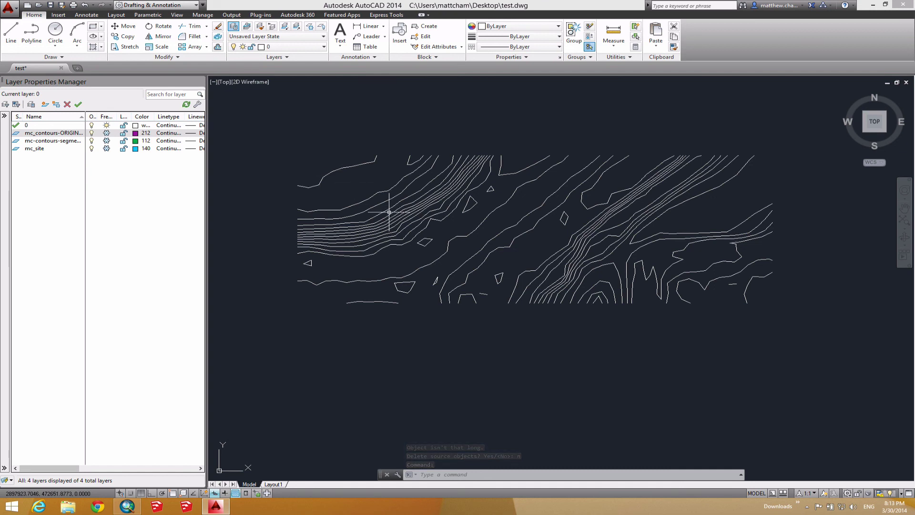
{"action": "scroll", "coordinate": [384, 251], "scroll_direction": "up", "scroll_amount": 2}
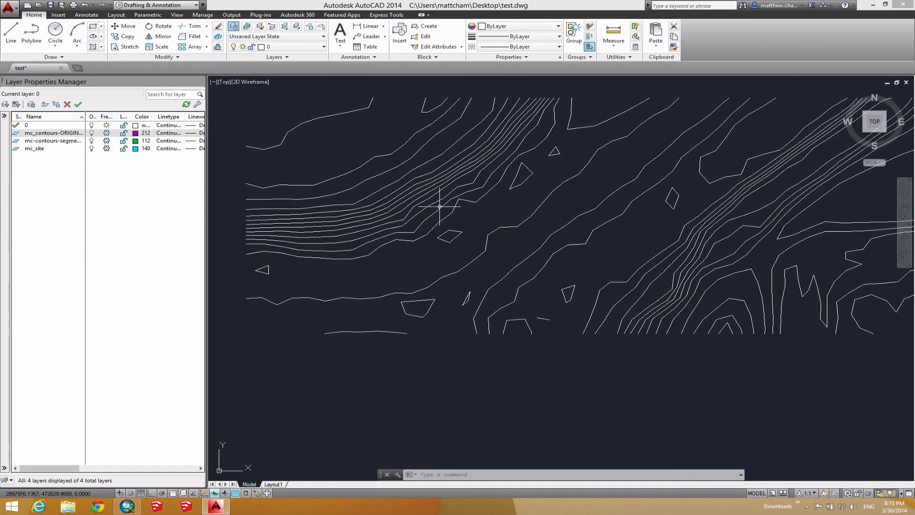
{"action": "scroll", "coordinate": [470, 227], "scroll_direction": "down", "scroll_amount": 2}
{"action": "mouse_move", "coordinate": [642, 227]}
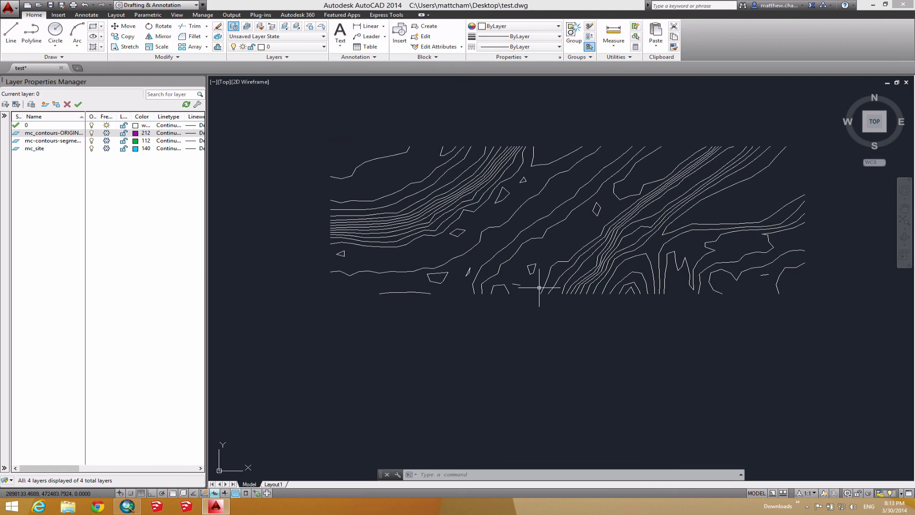
- Select the short single-segment contour near the site's south edge and check its elevation in the front view, returning to the top view
{"action": "scroll", "coordinate": [529, 292], "scroll_direction": "up", "scroll_amount": 8}
{"action": "scroll", "coordinate": [477, 270], "scroll_direction": "up", "scroll_amount": 4}
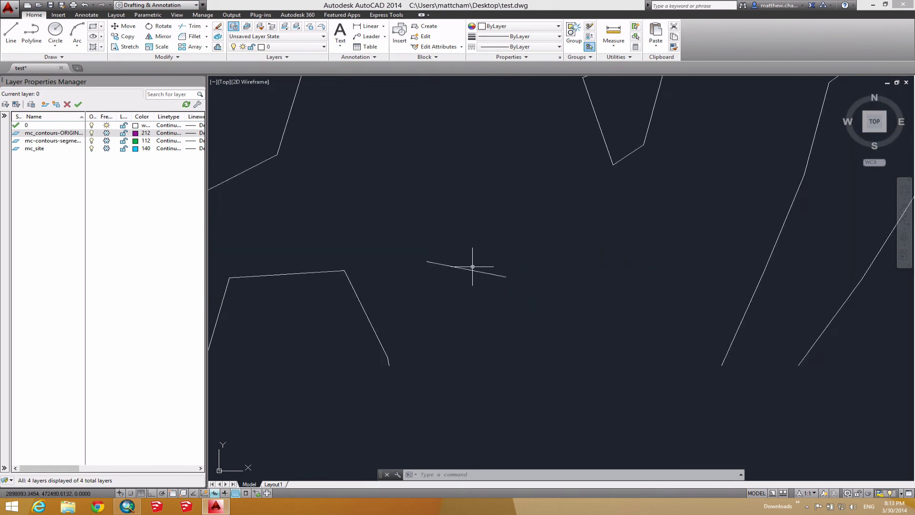
{"action": "left_click", "coordinate": [477, 273]}
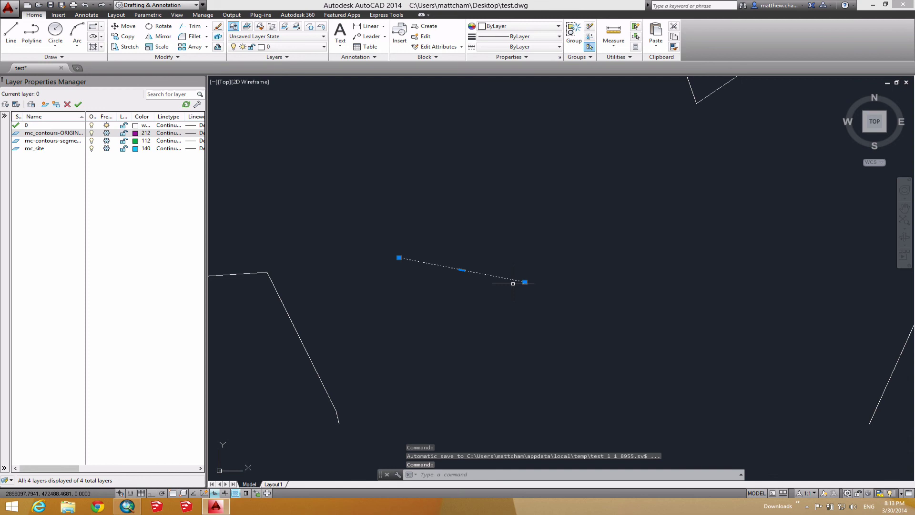
{"action": "scroll", "coordinate": [513, 284], "scroll_direction": "down", "scroll_amount": 6}
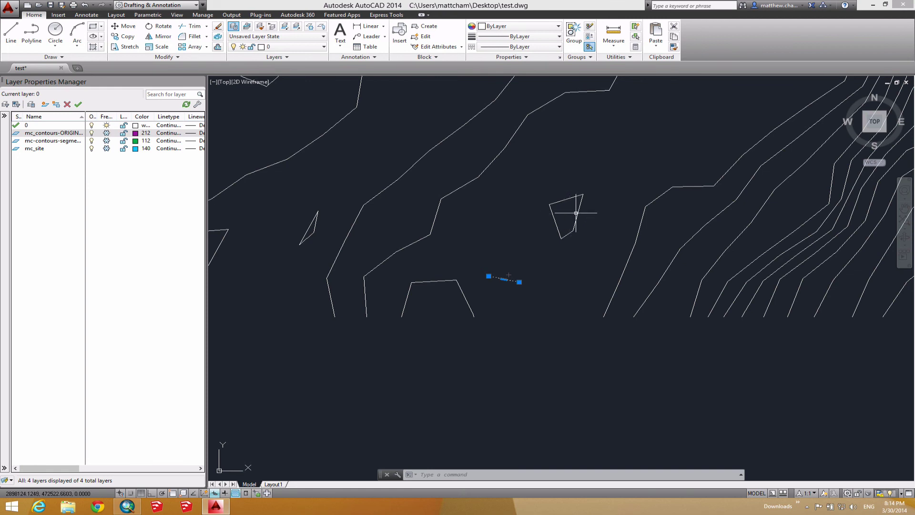
{"action": "left_click", "coordinate": [875, 134]}
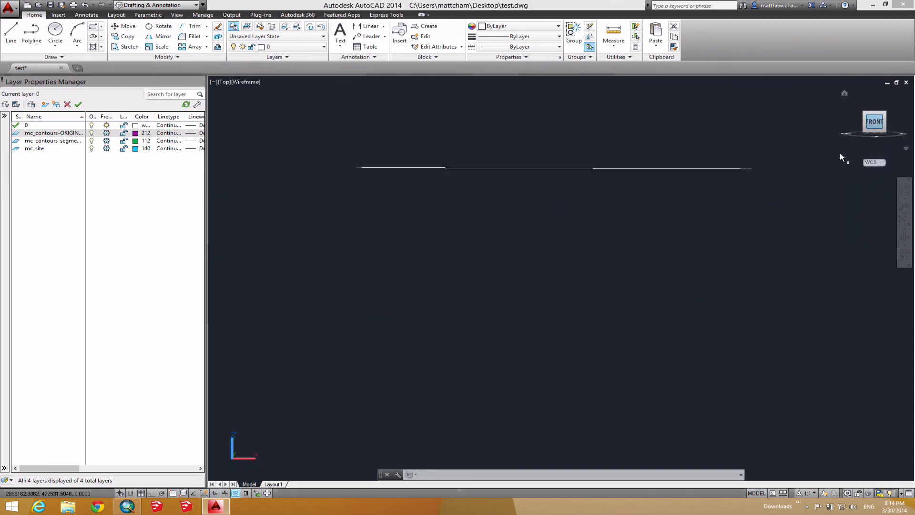
{"action": "scroll", "coordinate": [582, 302], "scroll_direction": "down", "scroll_amount": 3}
{"action": "scroll", "coordinate": [575, 288], "scroll_direction": "up", "scroll_amount": 3}
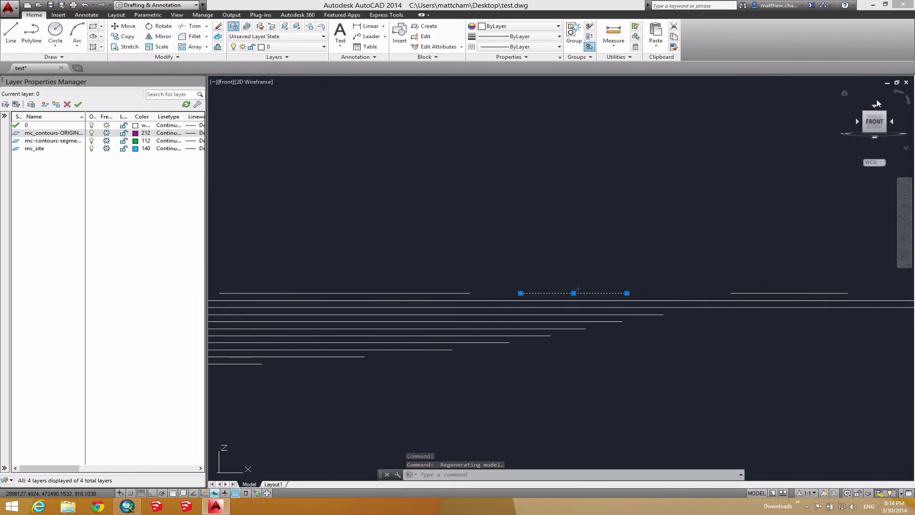
{"action": "left_click", "coordinate": [876, 103]}
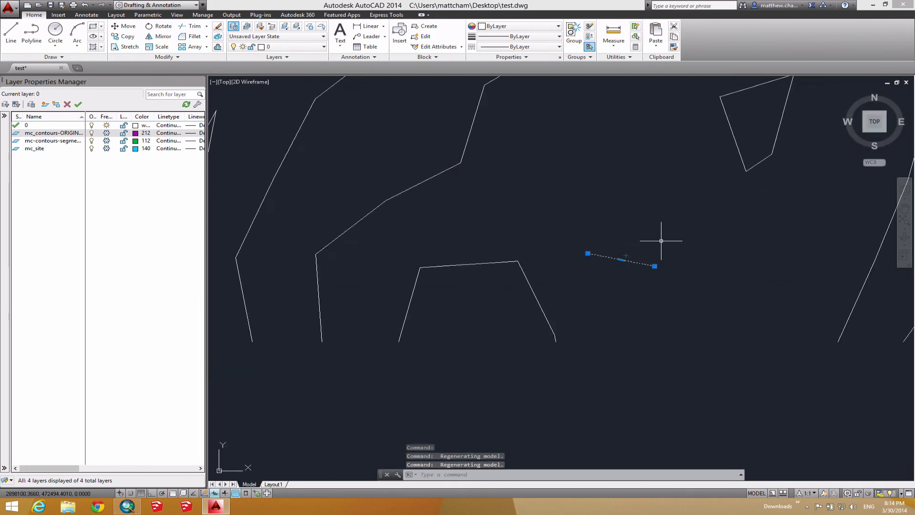
{"action": "scroll", "coordinate": [662, 241], "scroll_direction": "down", "scroll_amount": 5}
{"action": "mouse_move", "coordinate": [705, 204]}
{"action": "middle_mouse_down"}
{"action": "mouse_move", "coordinate": [658, 245]}
{"action": "mouse_move", "coordinate": [593, 262]}
{"action": "middle_mouse_up"}
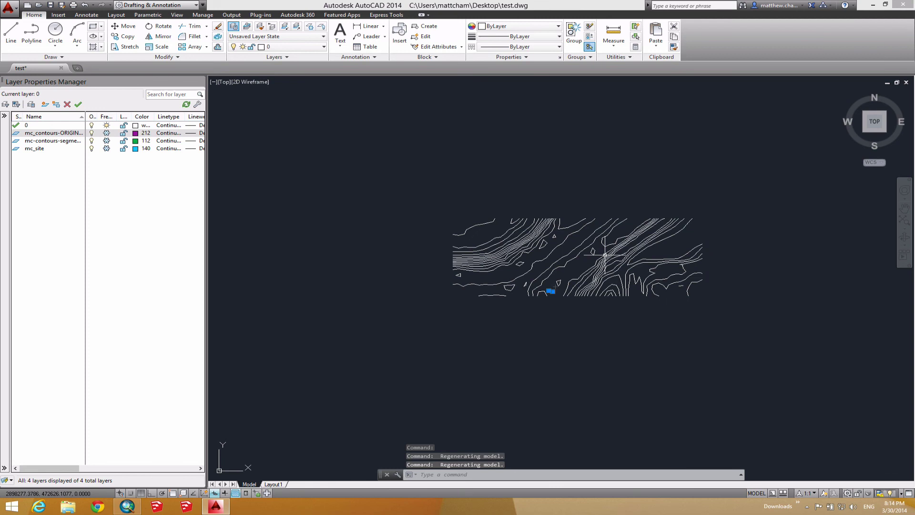
- Start WBLOCK and select all the segmented contours as the source objects
{"action": "type", "text": "wblock"}
{"action": "key", "text": "Return"}
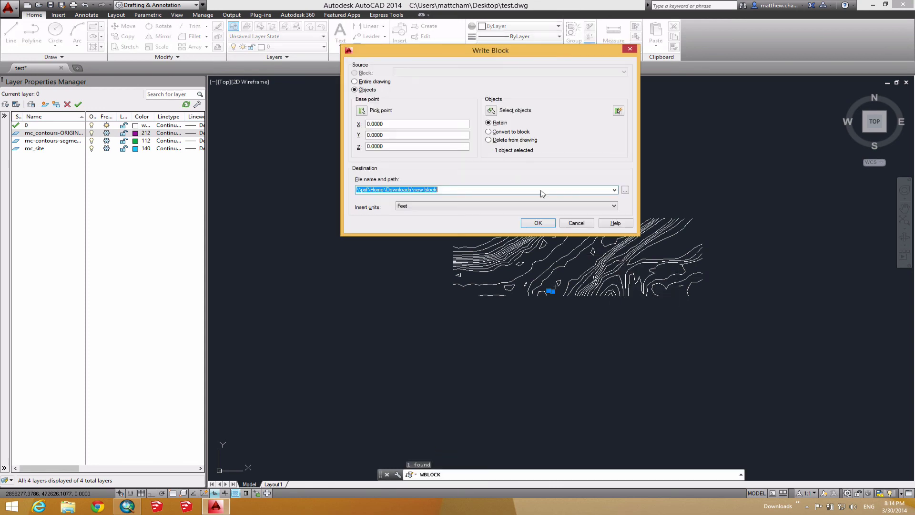
{"action": "left_click", "coordinate": [491, 119]}
{"action": "left_click", "coordinate": [442, 191]}
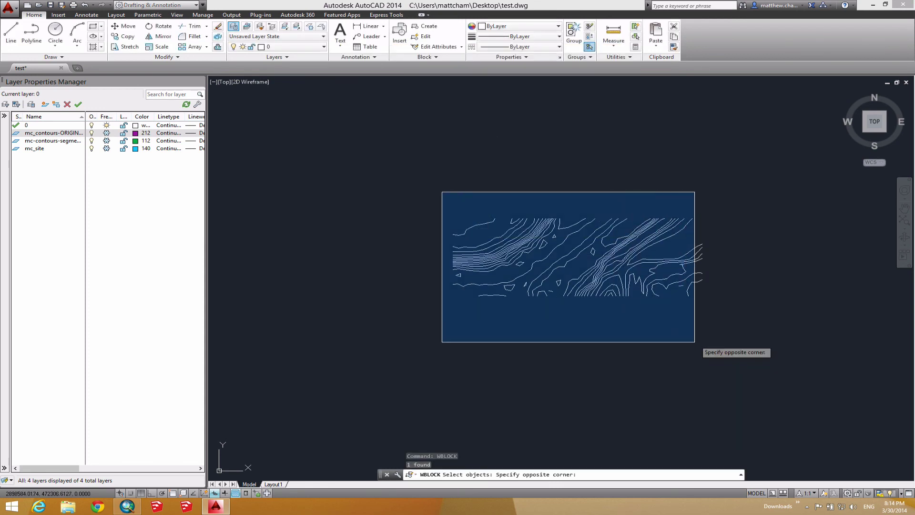
{"action": "left_click", "coordinate": [708, 322]}
{"action": "key", "text": "Return"}
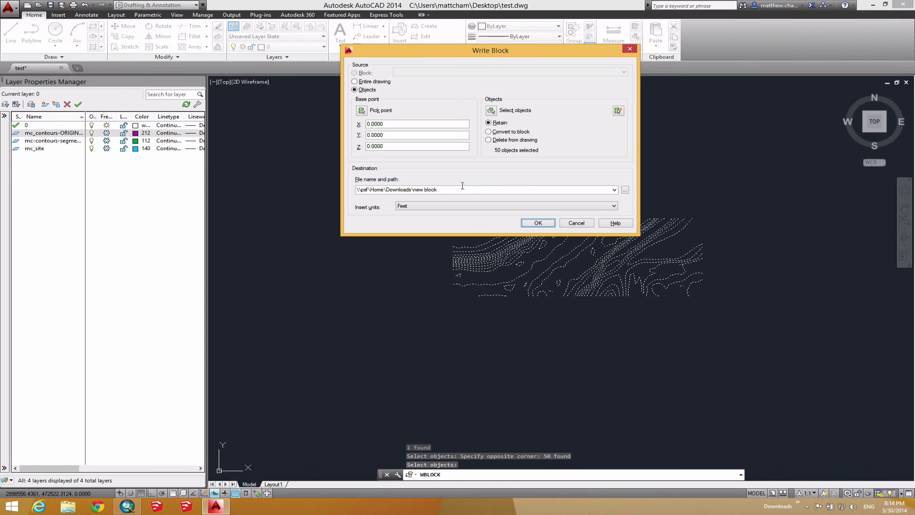
- Write the selected contours to the Downloads folder under the file name segContours, with insert units in feet
{"action": "left_click", "coordinate": [437, 190]}
{"action": "left_click_drag", "start_coordinate": [413, 190], "coordinate": [437, 190]}
{"action": "type", "text": "segContours"}
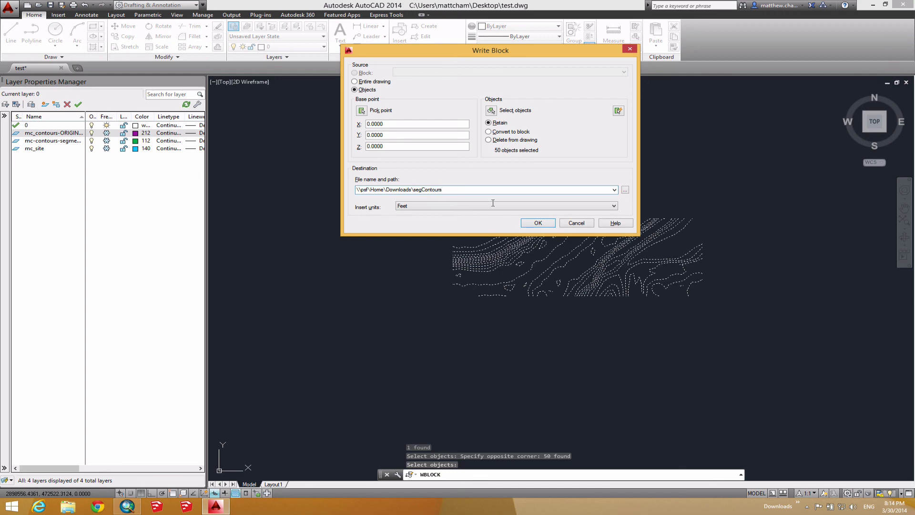
{"action": "left_click", "coordinate": [537, 222]}
- Switch to SketchUp, import segContours.dwg from the Downloads folder, and dismiss the import results
{"action": "key", "text": "super+Tab"}
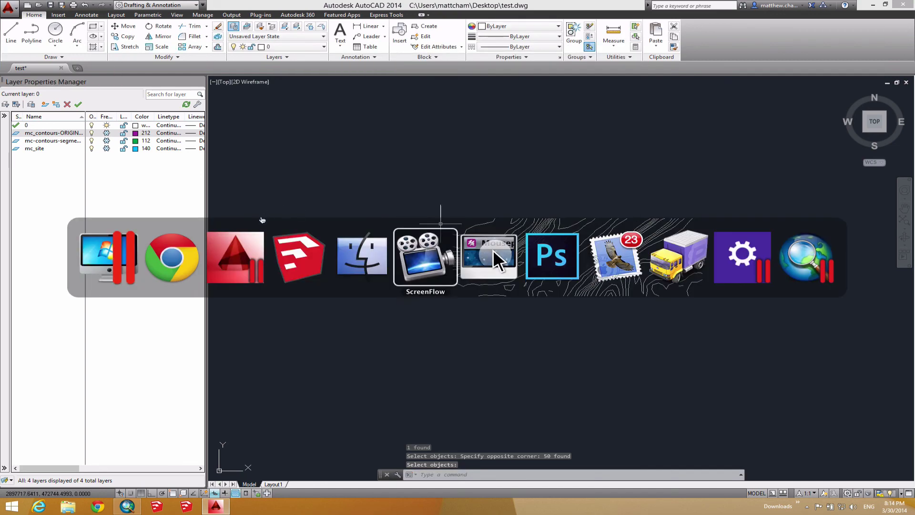
{"action": "key", "text": "super+shift+Tab"}
{"action": "key", "text": "super+shift+Tab"}
{"action": "left_click", "coordinate": [73, 4]}
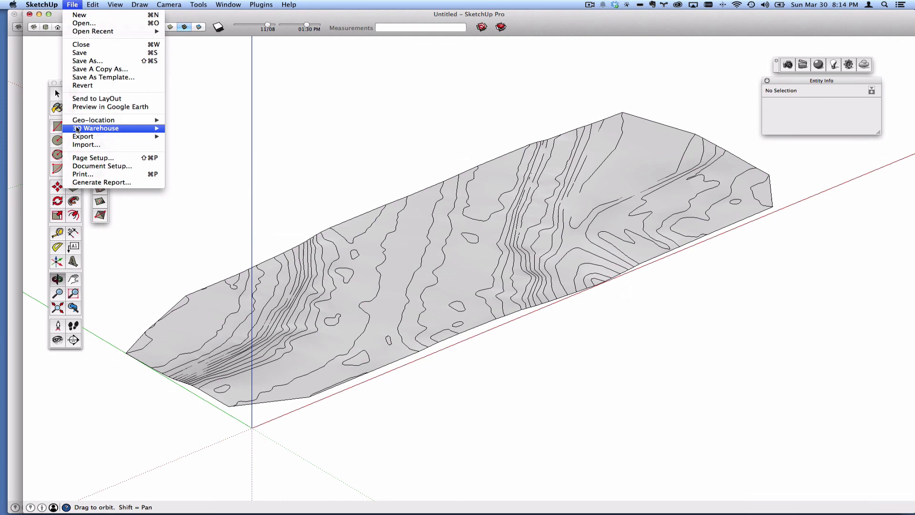
{"action": "left_click", "coordinate": [85, 144]}
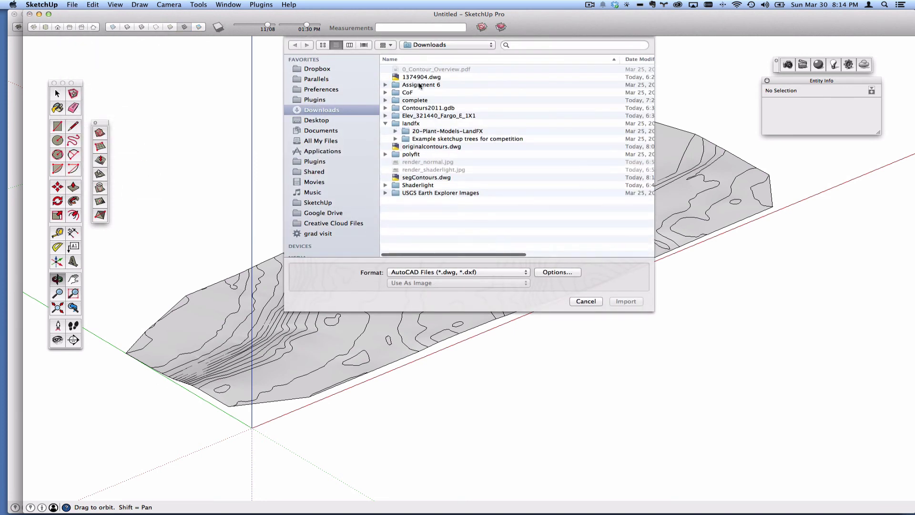
{"action": "left_click", "coordinate": [425, 177]}
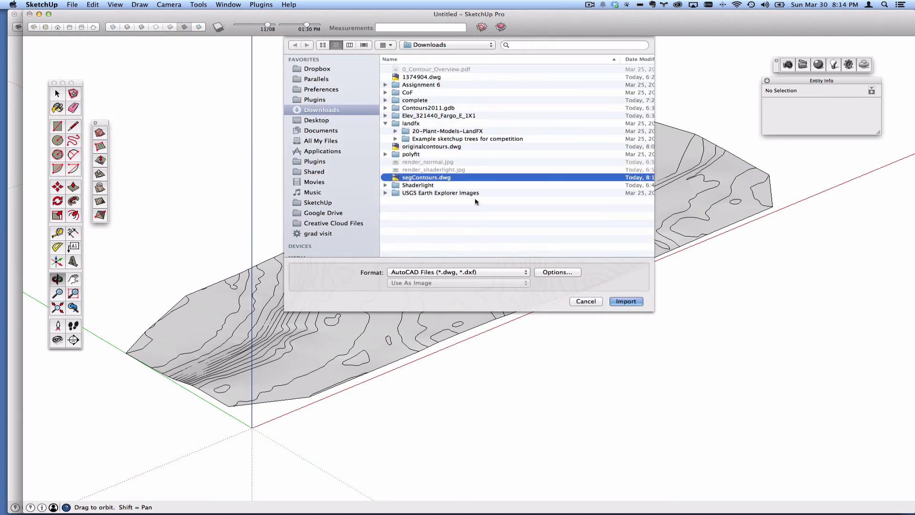
{"action": "left_click", "coordinate": [626, 302]}
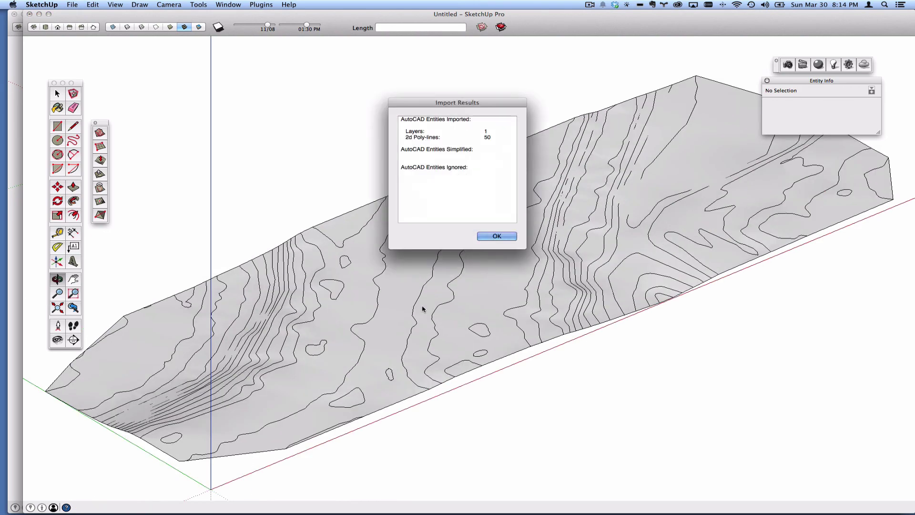
{"action": "left_click", "coordinate": [496, 236]}
- Move the imported contours component about 460 feet away from the existing terrain, placing it alongside
{"action": "scroll", "coordinate": [438, 268], "scroll_direction": "down", "scroll_amount": 3}
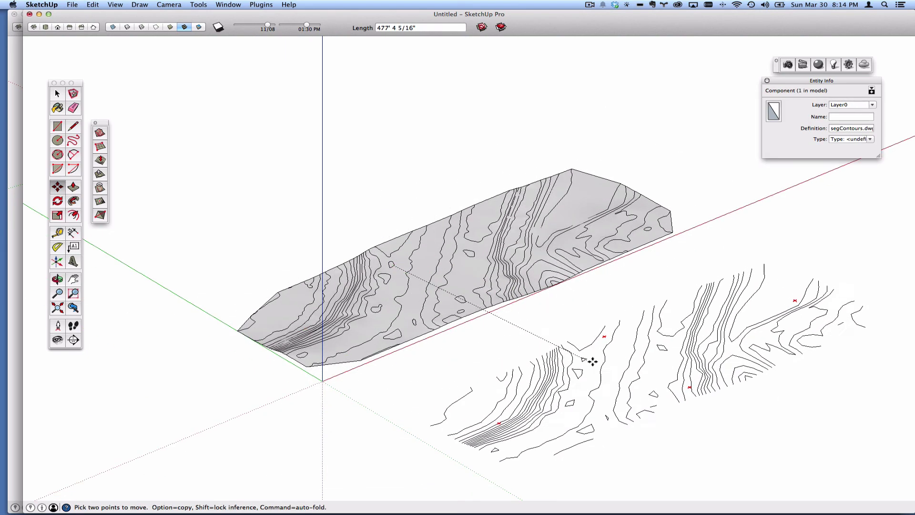
{"action": "scroll", "coordinate": [556, 358], "scroll_direction": "down", "scroll_amount": 3}
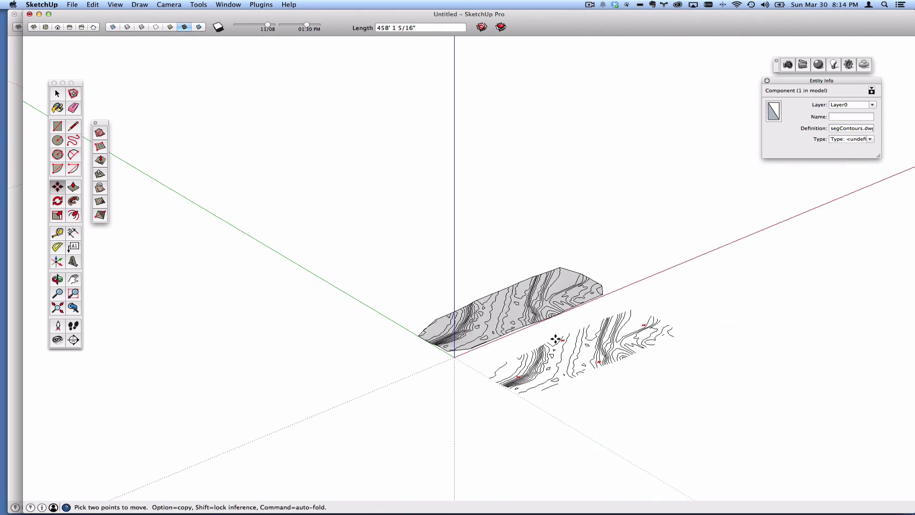
{"action": "scroll", "coordinate": [580, 347], "scroll_direction": "down", "scroll_amount": 2}
{"action": "scroll", "coordinate": [581, 351], "scroll_direction": "up", "scroll_amount": 2}
{"action": "left_click", "coordinate": [573, 348]}
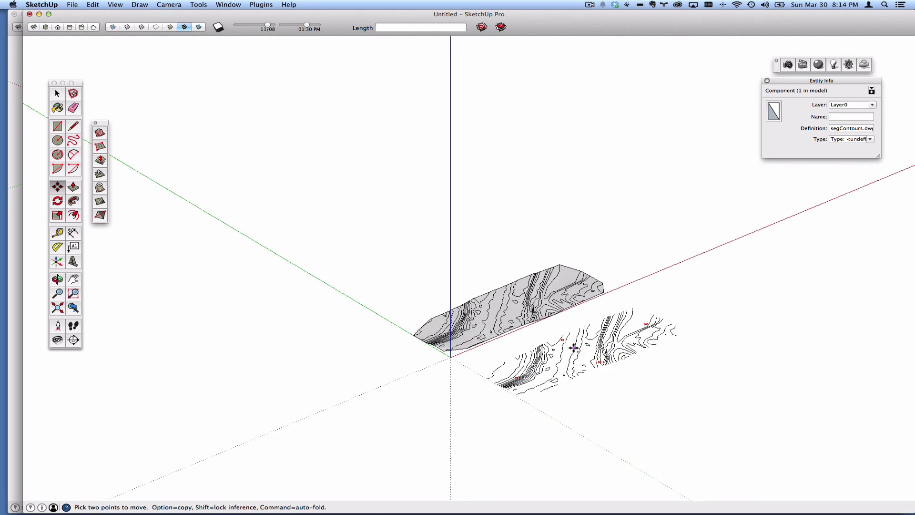
- Copy the segmented contours component about 467 feet farther from the terrain and make the copy unique
{"action": "left_click", "coordinate": [574, 348]}
{"action": "key", "text": "alt"}
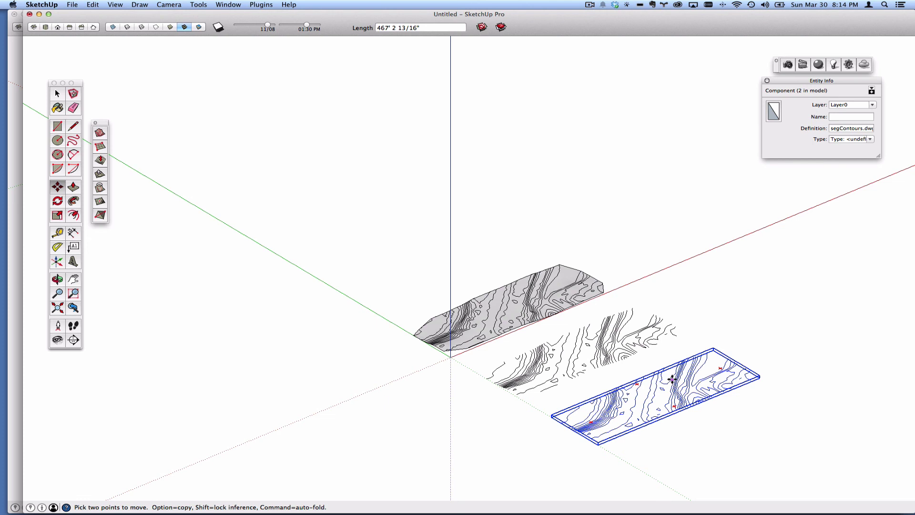
{"action": "right_click", "coordinate": [673, 379]}
{"action": "left_click", "coordinate": [692, 353]}
- Generate a terrain from all the contours inside the nearer segmented contours component, beside the original terrain, and close the component
{"action": "left_click", "coordinate": [58, 94]}
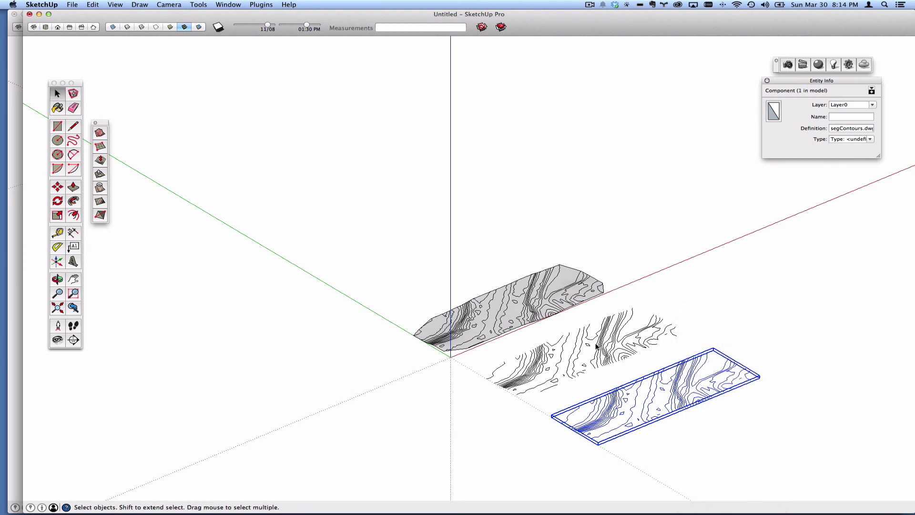
{"action": "double_click", "coordinate": [597, 347]}
{"action": "key", "text": "super+a"}
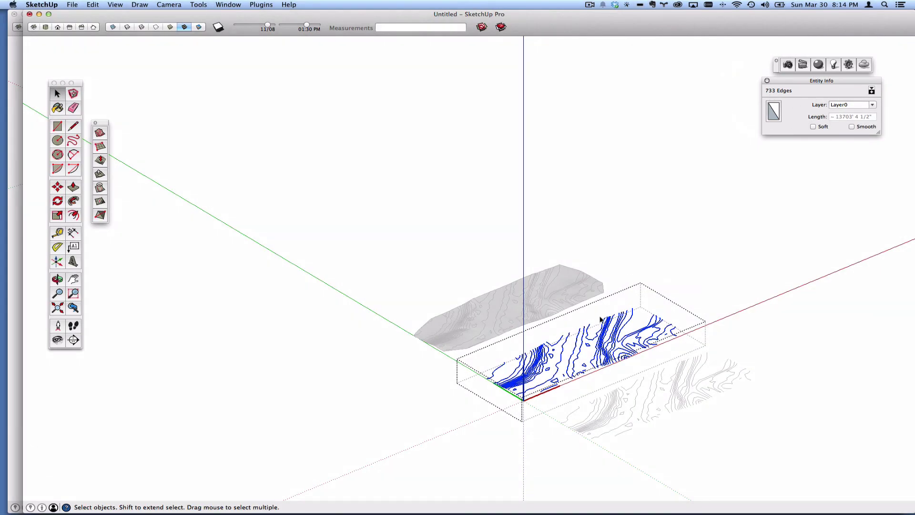
{"action": "scroll", "coordinate": [608, 355], "scroll_direction": "up", "scroll_amount": 2}
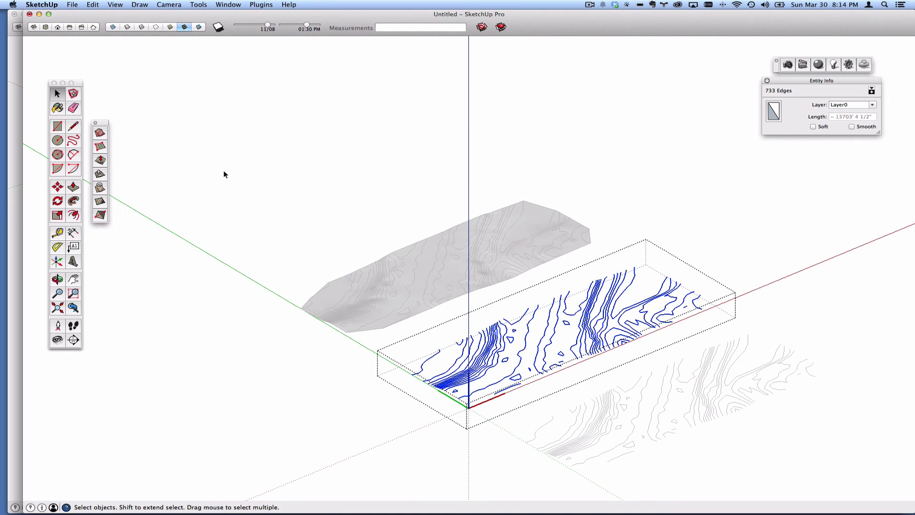
{"action": "left_click", "coordinate": [101, 135]}
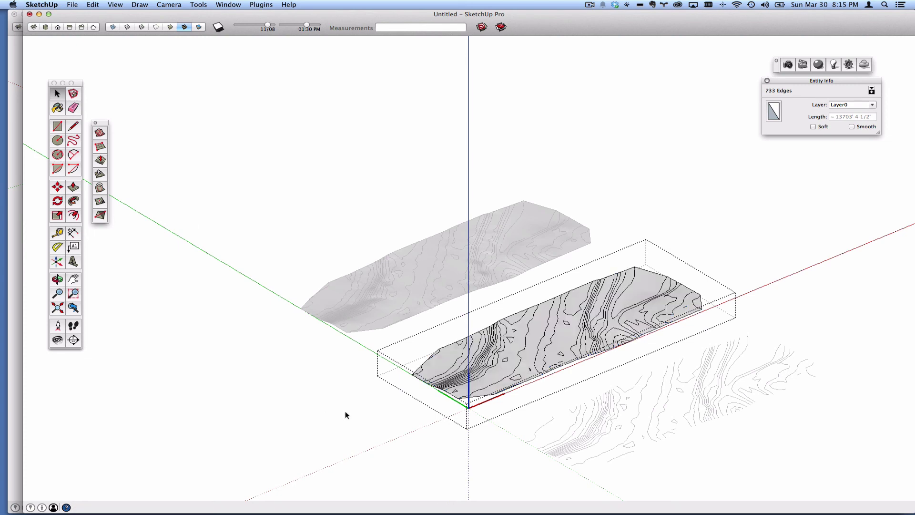
{"action": "mouse_move", "coordinate": [412, 381]}
{"action": "middle_mouse_down"}
{"action": "mouse_move", "coordinate": [410, 402]}
{"action": "mouse_move", "coordinate": [422, 397]}
{"action": "middle_mouse_up"}
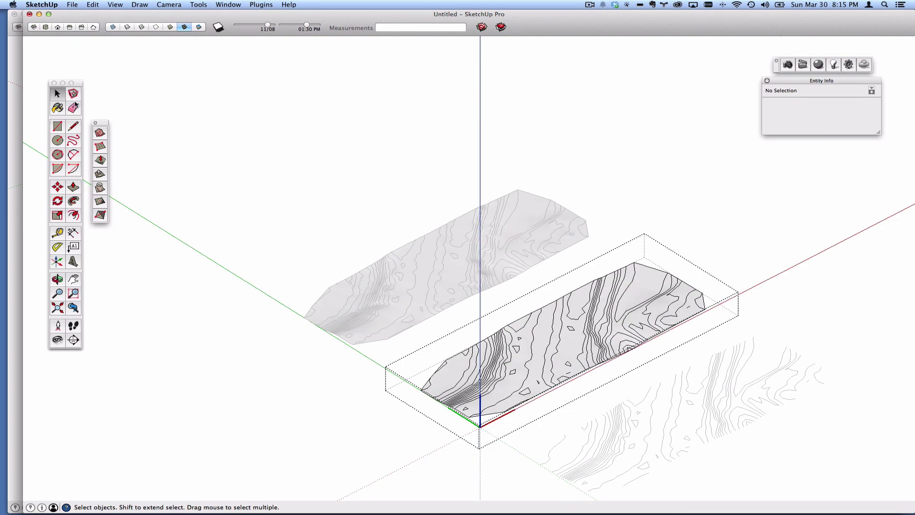
{"action": "left_click", "coordinate": [321, 174]}
- Display hidden geometry and compare the triangulation of the segmented terrain with that of the original terrain
{"action": "left_click", "coordinate": [169, 5]}
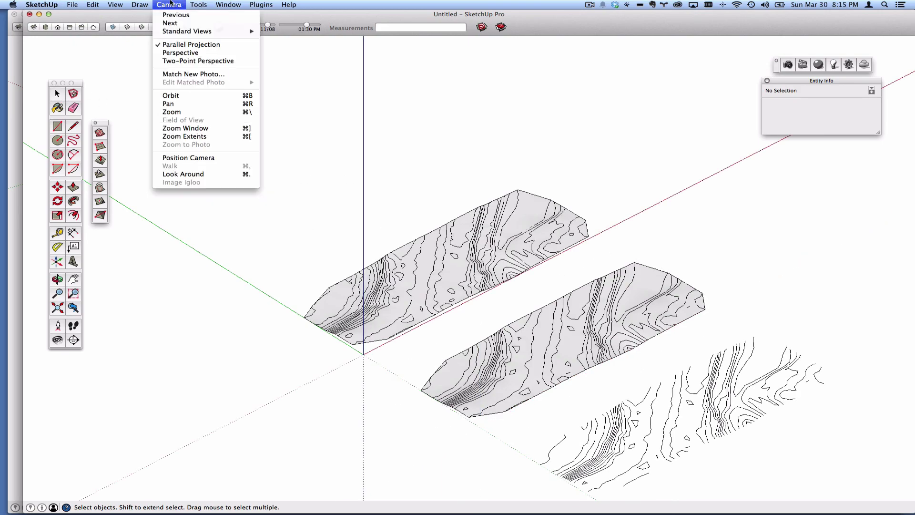
{"action": "left_click", "coordinate": [136, 34]}
{"action": "scroll", "coordinate": [582, 362], "scroll_direction": "up", "scroll_amount": 5}
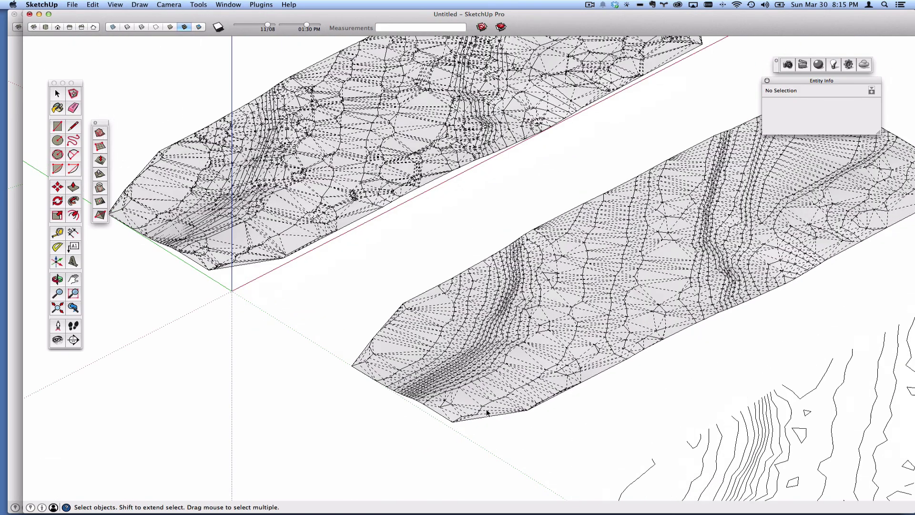
{"action": "middle_click_drag", "start_coordinate": [582, 362], "coordinate": [461, 230]}
{"action": "scroll", "coordinate": [514, 361], "scroll_direction": "down", "scroll_amount": 2}
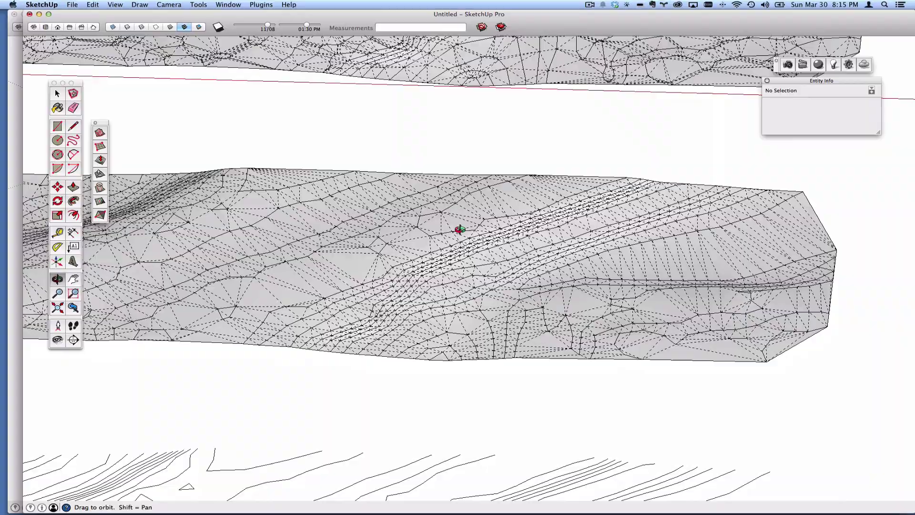
{"action": "scroll", "coordinate": [509, 241], "scroll_direction": "down", "scroll_amount": 2}
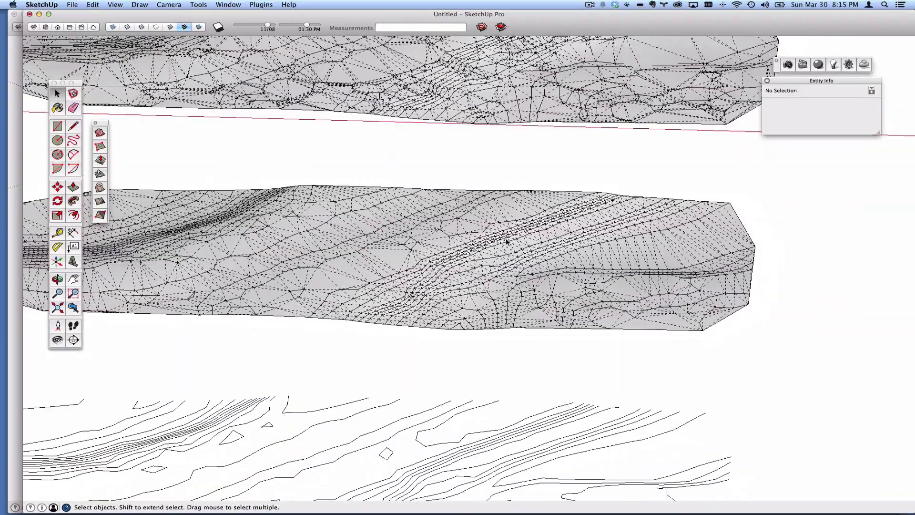
{"action": "middle_click_drag", "start_coordinate": [507, 242], "coordinate": [483, 349]}
{"action": "scroll", "coordinate": [439, 351], "scroll_direction": "up", "scroll_amount": 3}
{"action": "scroll", "coordinate": [451, 342], "scroll_direction": "down", "scroll_amount": 1}
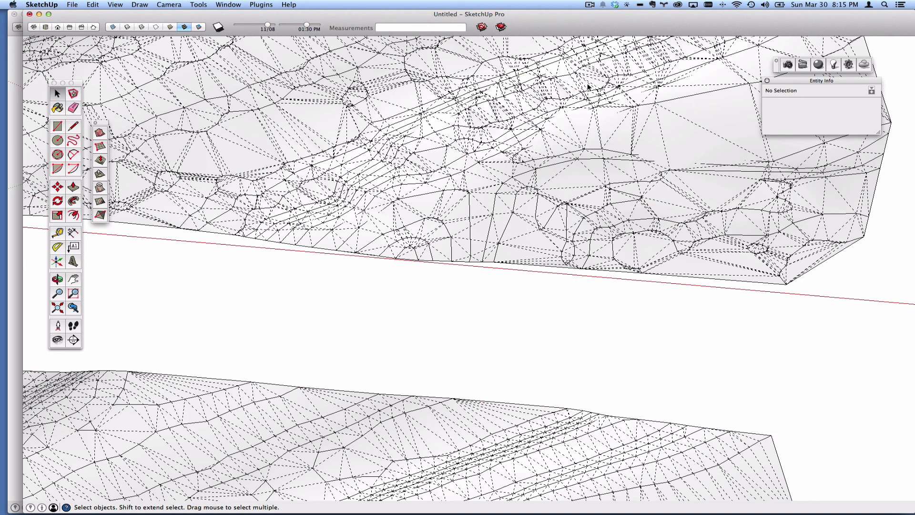
{"action": "middle_click_drag", "start_coordinate": [589, 87], "coordinate": [572, 115]}
- Turn off hidden geometry and inspect the contour lines and surface smoothness on the original and segmented terrains
{"action": "left_click", "coordinate": [116, 4]}
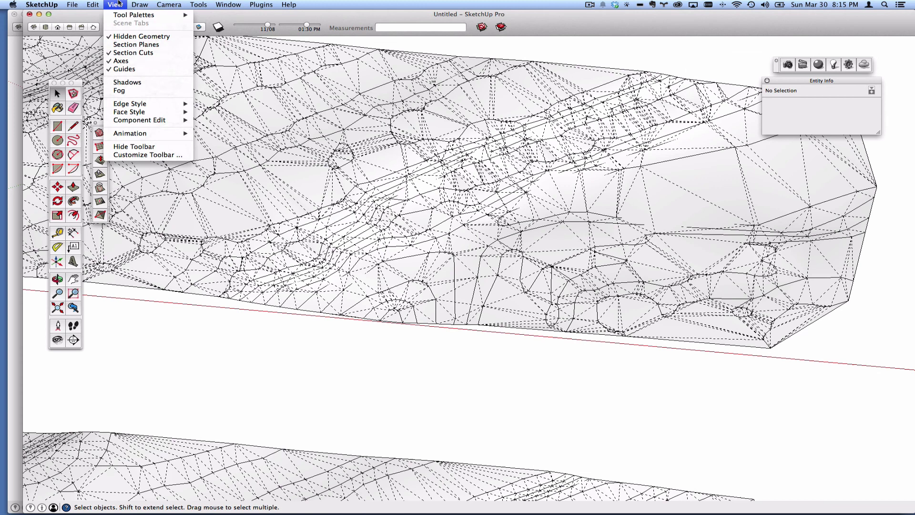
{"action": "left_click", "coordinate": [141, 36]}
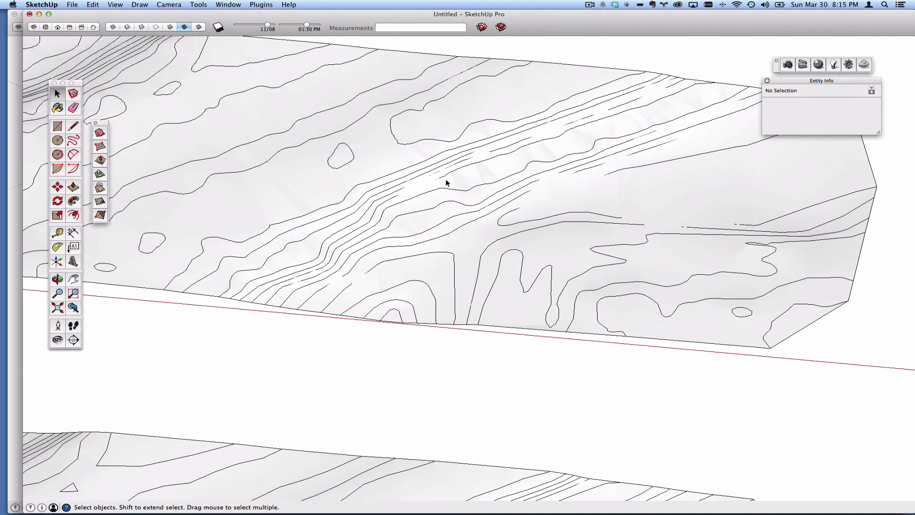
{"action": "scroll", "coordinate": [458, 175], "scroll_direction": "up", "scroll_amount": 3}
{"action": "scroll", "coordinate": [525, 166], "scroll_direction": "down", "scroll_amount": 2}
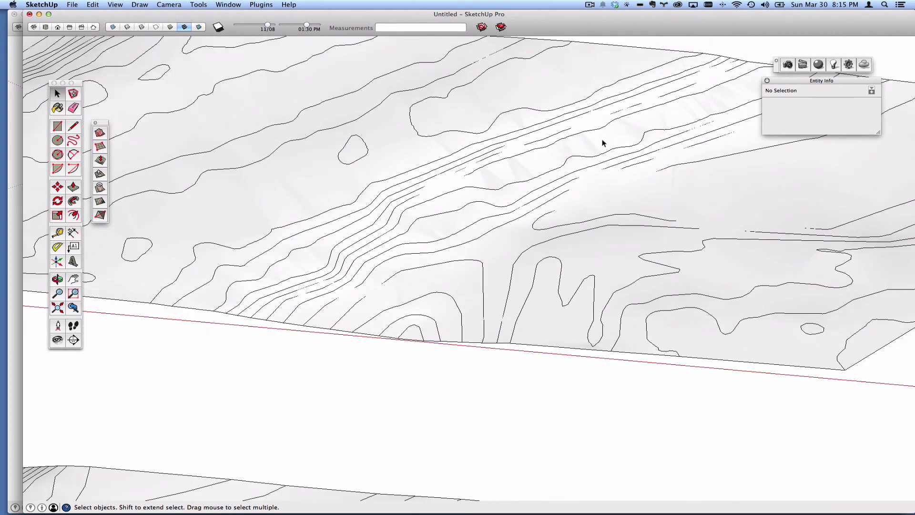
{"action": "scroll", "coordinate": [602, 143], "scroll_direction": "down", "scroll_amount": 2}
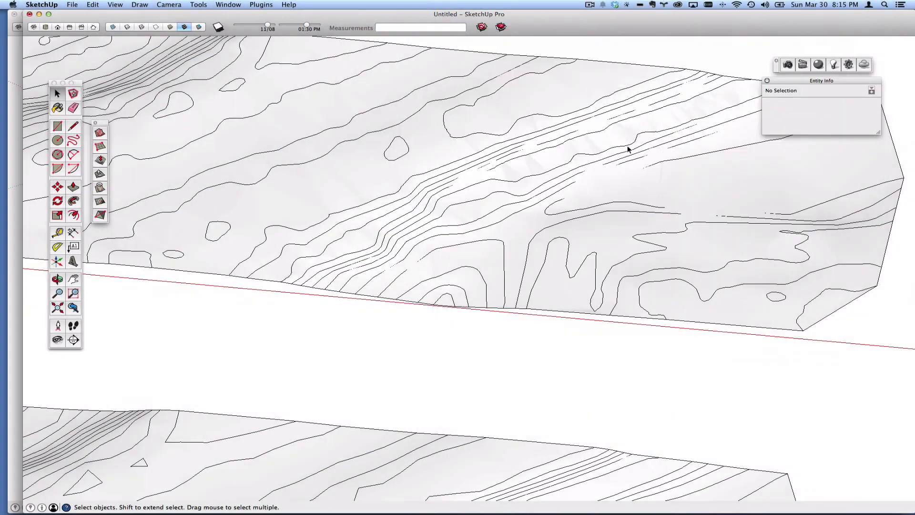
{"action": "scroll", "coordinate": [628, 147], "scroll_direction": "down", "scroll_amount": 5}
{"action": "middle_click_drag", "start_coordinate": [539, 327], "coordinate": [572, 248]}
{"action": "scroll", "coordinate": [572, 258], "scroll_direction": "up", "scroll_amount": 10}
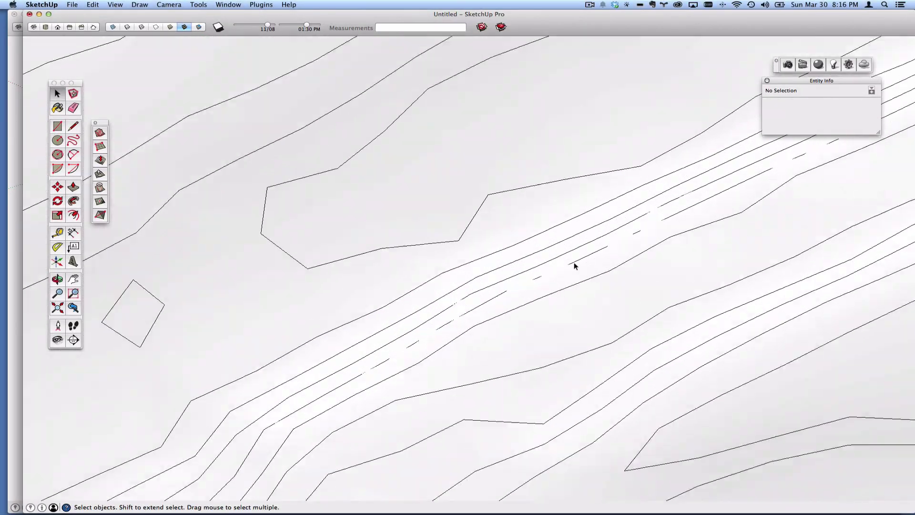
{"action": "scroll", "coordinate": [567, 269], "scroll_direction": "up", "scroll_amount": 3}
{"action": "middle_click_drag", "start_coordinate": [560, 274], "coordinate": [639, 186]}
{"action": "scroll", "coordinate": [597, 284], "scroll_direction": "down", "scroll_amount": 6}
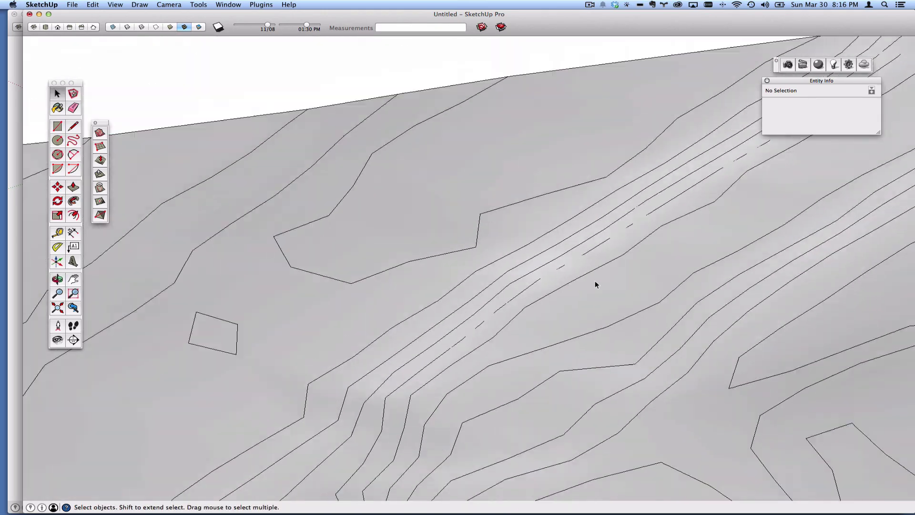
{"action": "middle_click_drag", "start_coordinate": [579, 284], "coordinate": [597, 282]}
{"action": "scroll", "coordinate": [572, 239], "scroll_direction": "down", "scroll_amount": 3}
{"action": "middle_click_drag", "start_coordinate": [548, 198], "coordinate": [364, 246]}
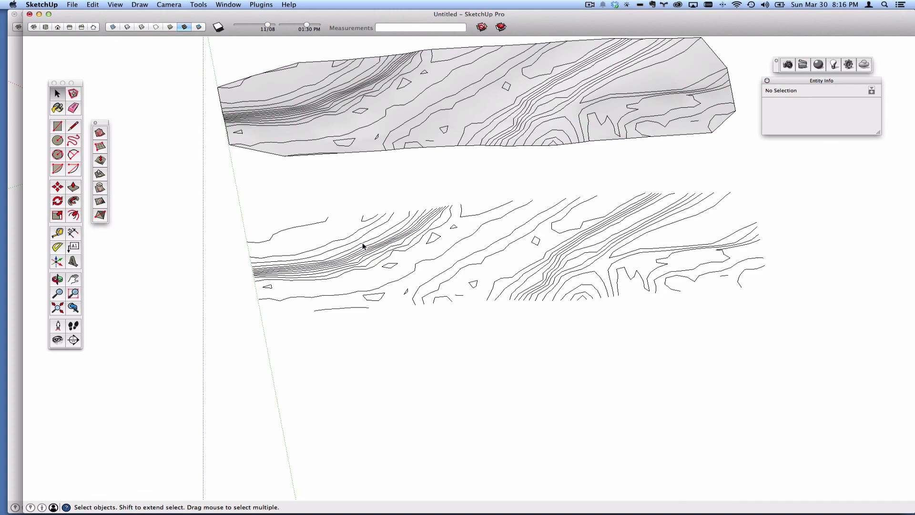
{"action": "double_click", "coordinate": [371, 253]}
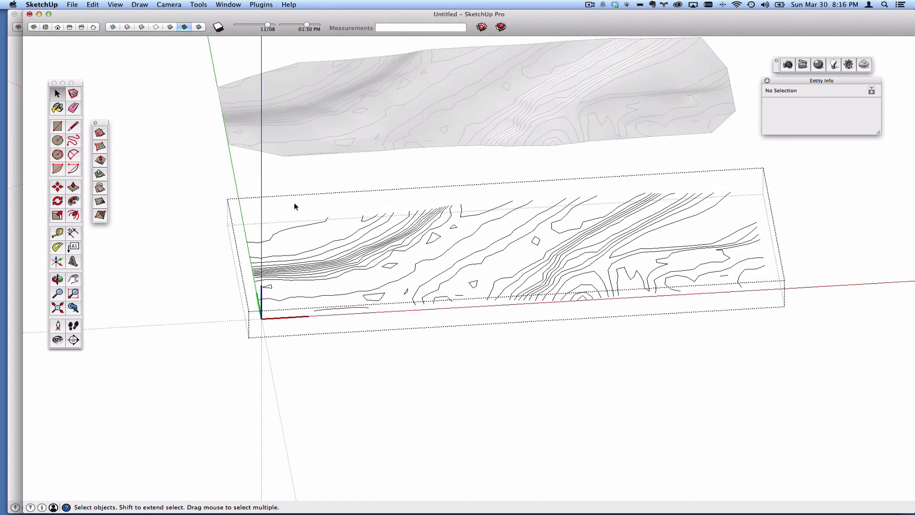
{"action": "left_click", "coordinate": [263, 184]}
{"action": "scroll", "coordinate": [278, 202], "scroll_direction": "down", "scroll_amount": 3}
{"action": "middle_click_drag", "start_coordinate": [278, 203], "coordinate": [449, 282]}
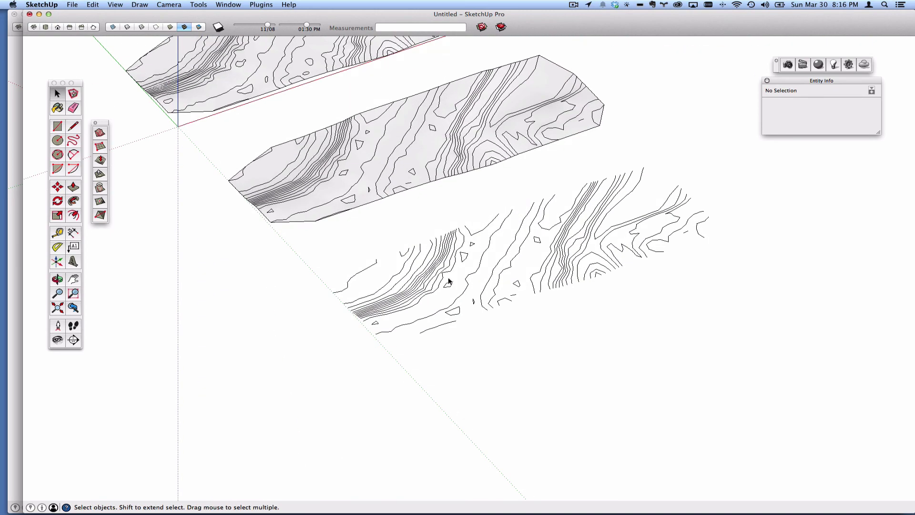
- Copy the remaining loose contours component about 409 feet farther from the terrains and make the copy unique
{"action": "left_click", "coordinate": [429, 260]}
{"action": "key", "text": "m"}
{"action": "scroll", "coordinate": [434, 261], "scroll_direction": "down", "scroll_amount": 2}
{"action": "left_click", "coordinate": [436, 262]}
{"action": "key", "text": "alt"}
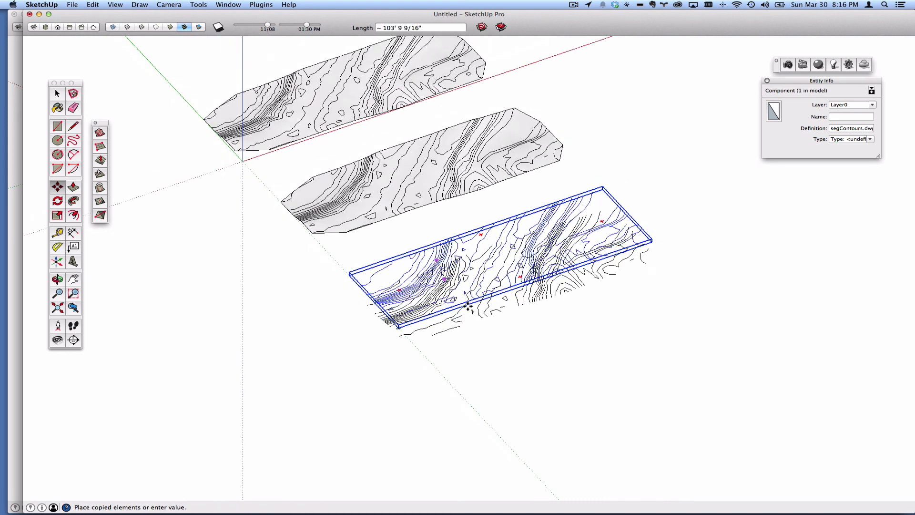
{"action": "left_click", "coordinate": [503, 335]}
{"action": "right_click", "coordinate": [508, 303]}
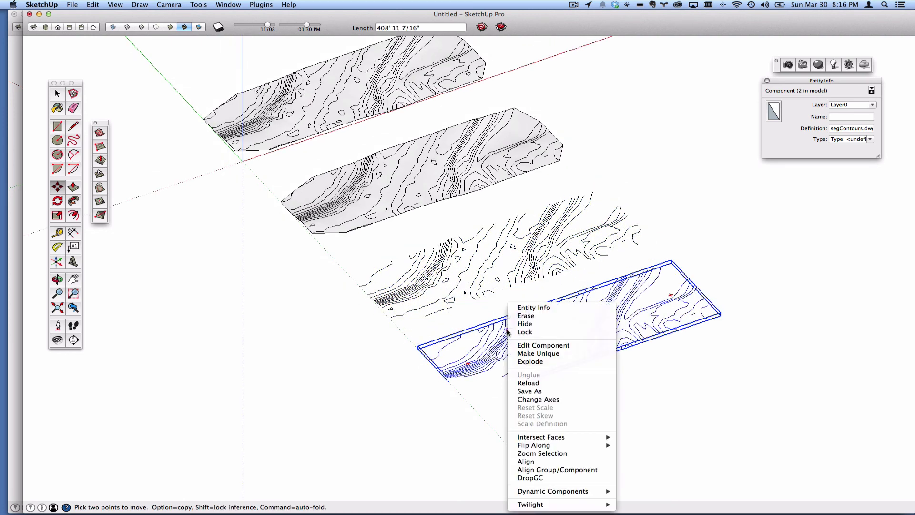
{"action": "left_click", "coordinate": [537, 354]}
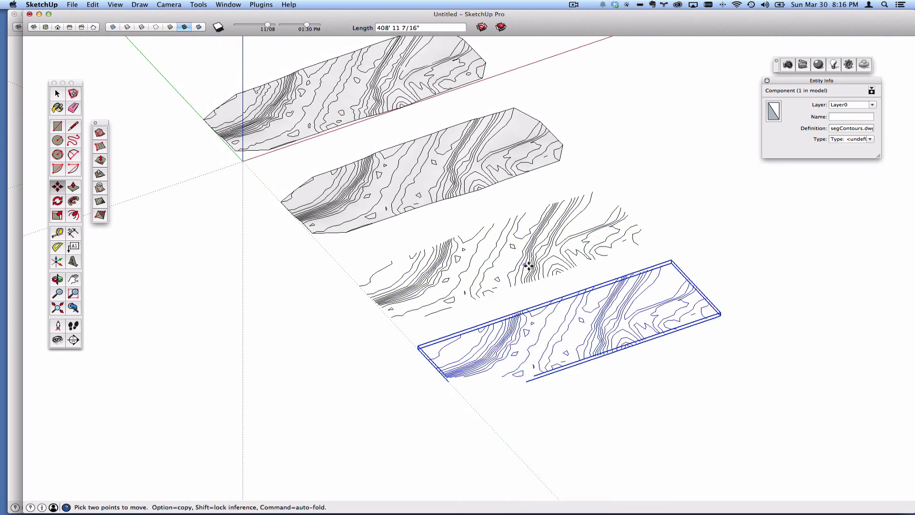
- Try running Simplify Contours with a 10-degree angle on all edges inside the contours component nearest the segmented terrain
{"action": "key", "text": "space"}
{"action": "double_click", "coordinate": [536, 265]}
{"action": "left_click", "coordinate": [536, 266]}
{"action": "key", "text": "super+a"}
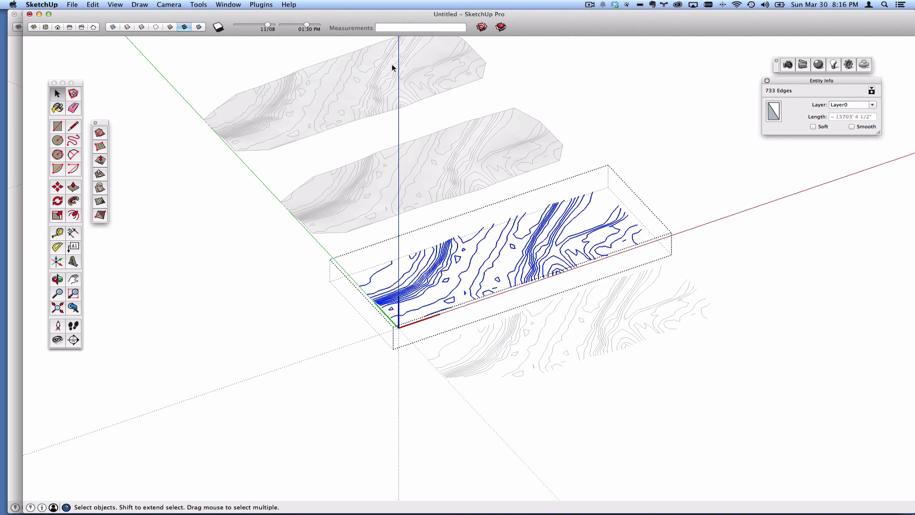
{"action": "left_click", "coordinate": [261, 4]}
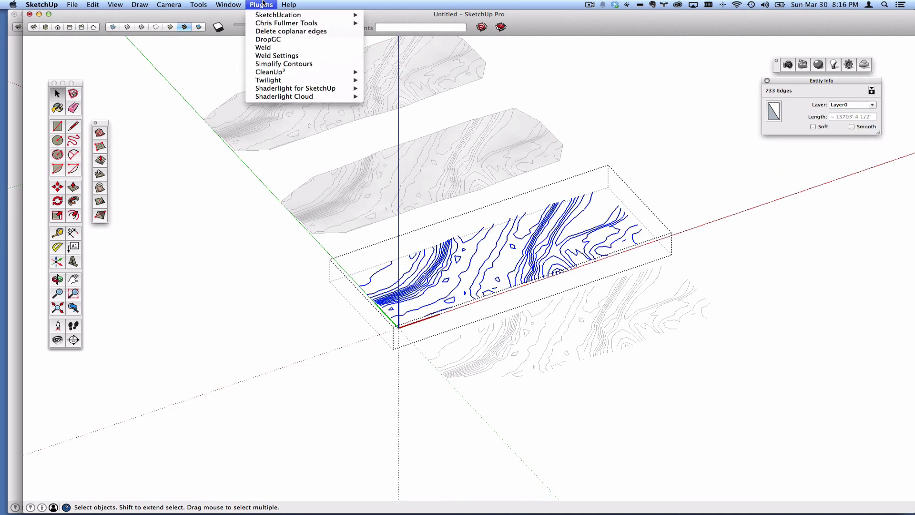
{"action": "left_click", "coordinate": [288, 64]}
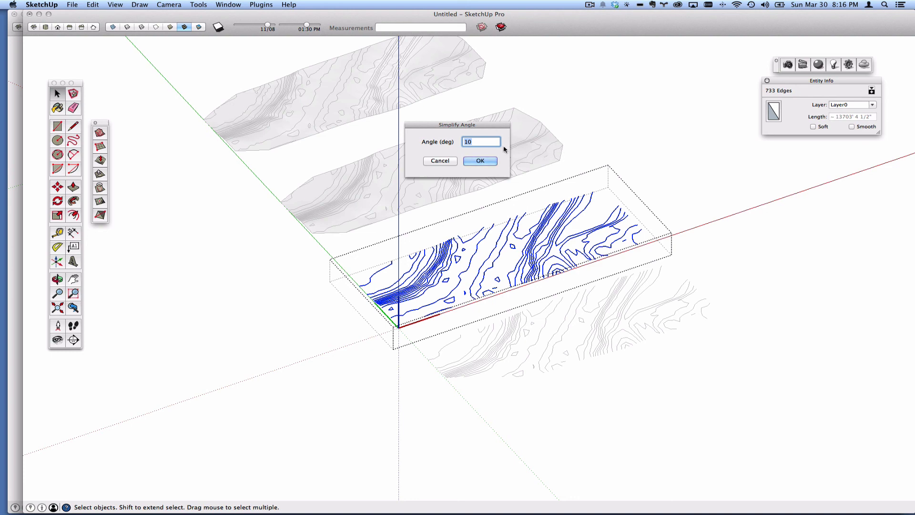
{"action": "left_click", "coordinate": [494, 162]}
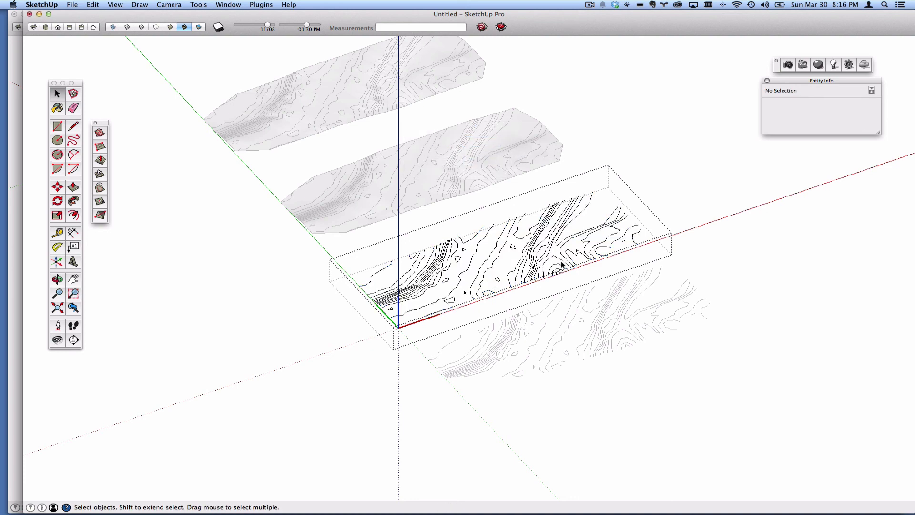
- Examine the simplified contours from above for crossing lines, undo the simplification and reopen the component
{"action": "key", "text": "super+2"}
{"action": "scroll", "coordinate": [400, 321], "scroll_direction": "up", "scroll_amount": 10}
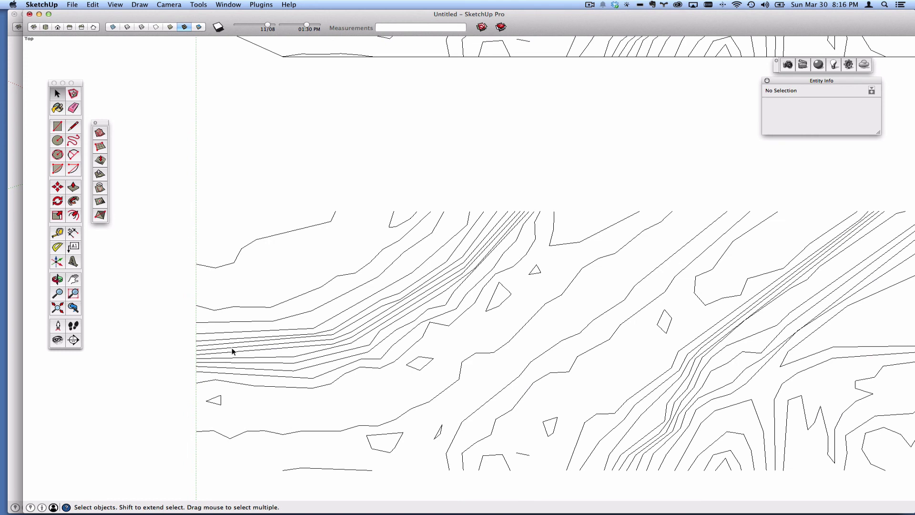
{"action": "scroll", "coordinate": [422, 364], "scroll_direction": "down", "scroll_amount": 3}
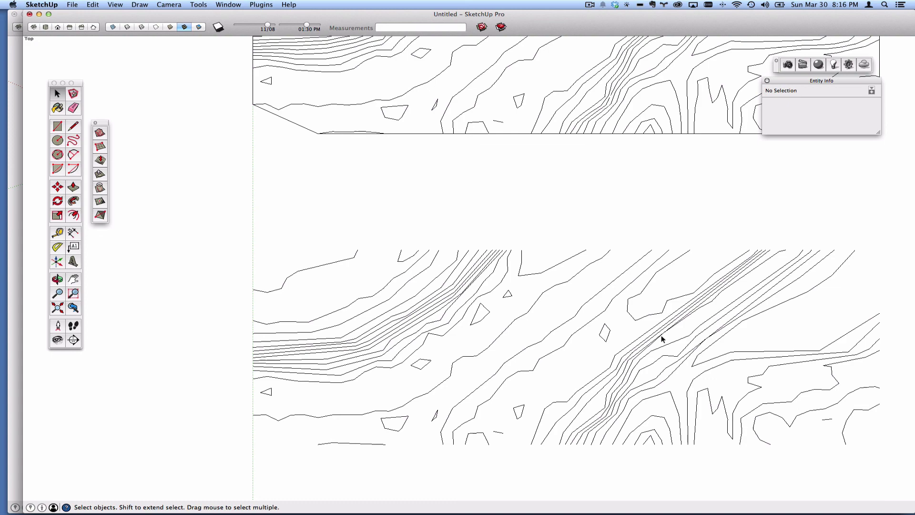
{"action": "scroll", "coordinate": [665, 335], "scroll_direction": "up", "scroll_amount": 5}
{"action": "key", "text": "super+a"}
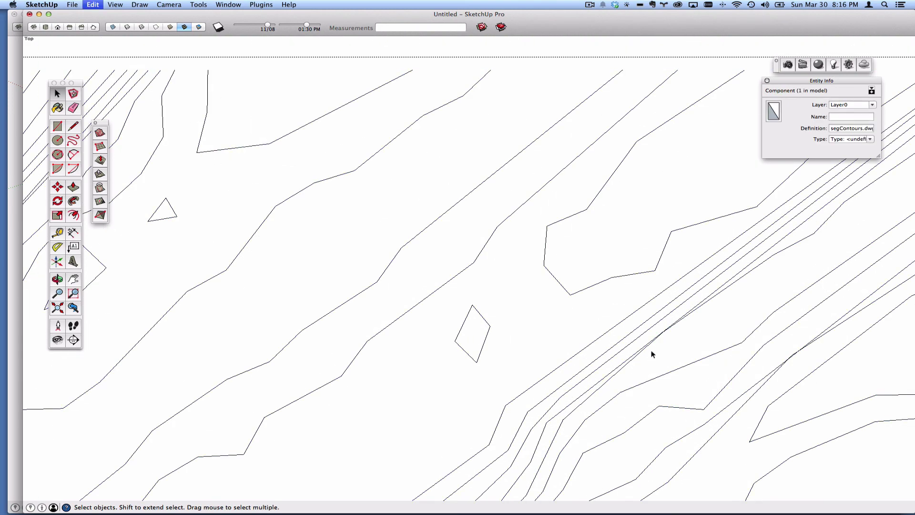
{"action": "left_click", "coordinate": [651, 353]}
{"action": "scroll", "coordinate": [655, 348], "scroll_direction": "down", "scroll_amount": 10}
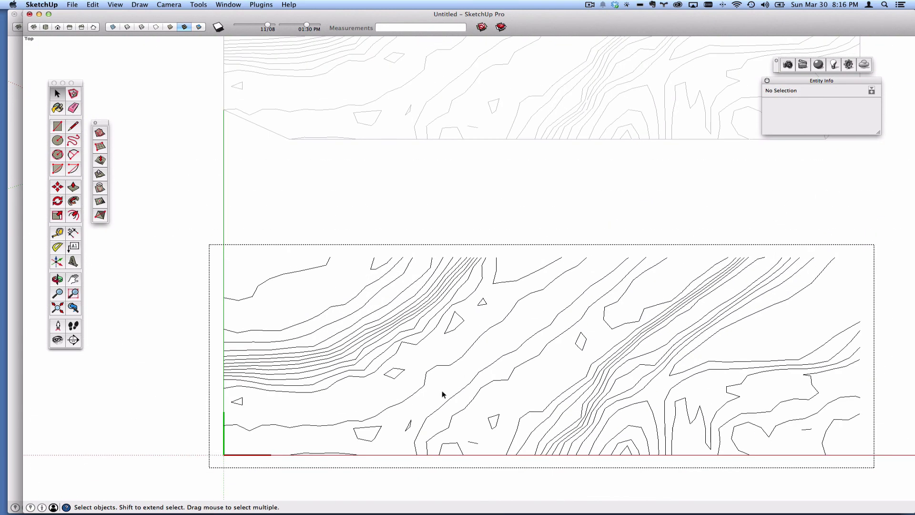
- Run Simplify Contours with a 5-degree angle on all edges inside the open component and check the lines from above
{"action": "middle_click_drag", "start_coordinate": [443, 395], "coordinate": [551, 339]}
{"action": "key", "text": "super+a"}
{"action": "left_click", "coordinate": [261, 5]}
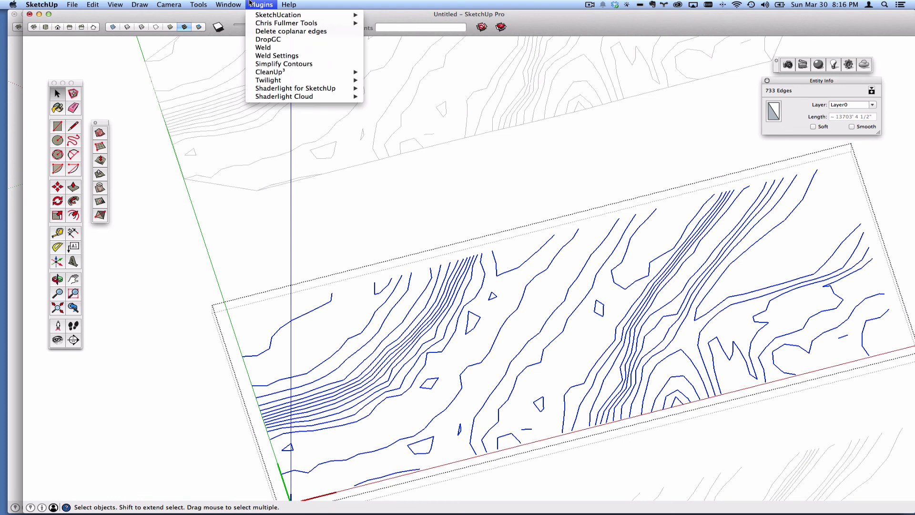
{"action": "left_click", "coordinate": [286, 63]}
{"action": "left_click", "coordinate": [483, 141]}
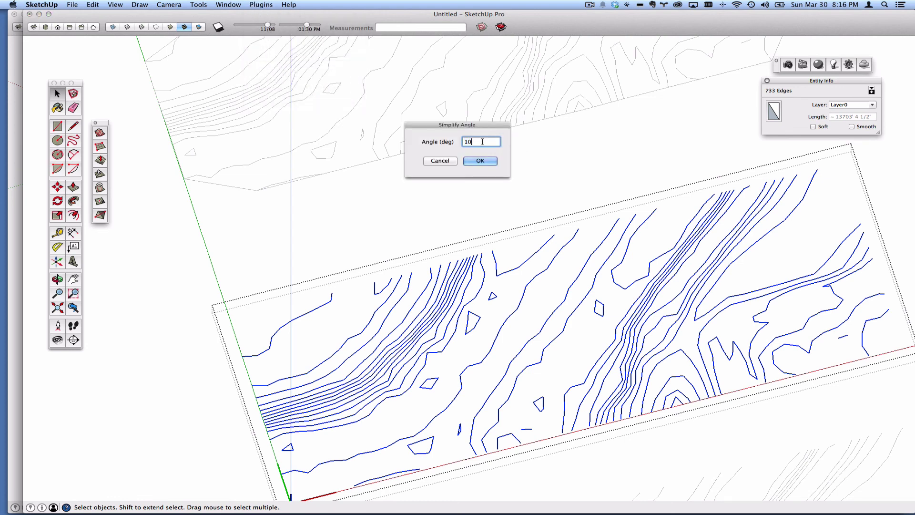
{"action": "double_click", "coordinate": [483, 141]}
{"action": "type", "text": "5"}
{"action": "left_click", "coordinate": [480, 161]}
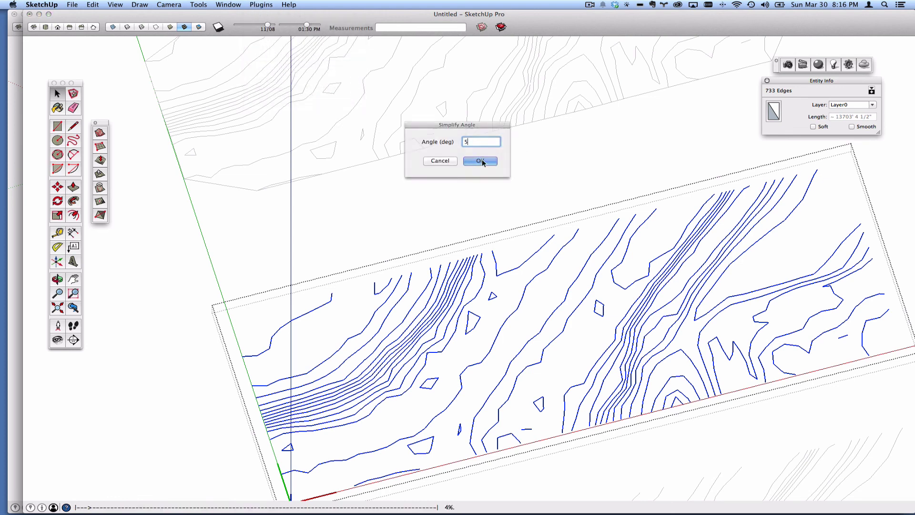
{"action": "scroll", "coordinate": [604, 290], "scroll_direction": "up", "scroll_amount": 3}
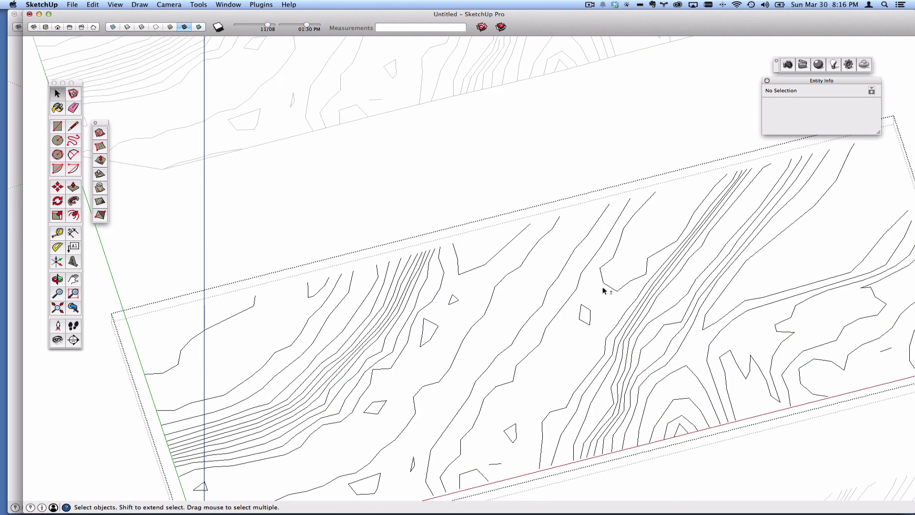
{"action": "key", "text": "super+2"}
{"action": "scroll", "coordinate": [414, 422], "scroll_direction": "down", "scroll_amount": 2}
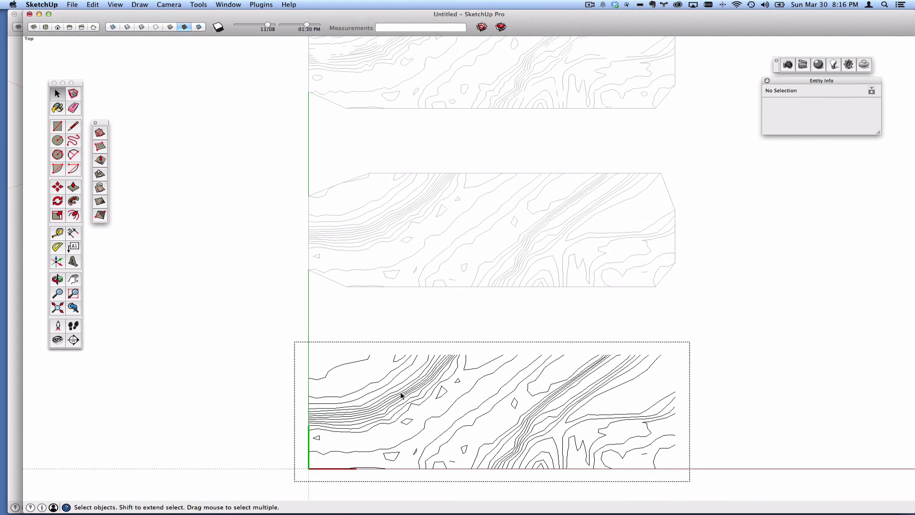
- Select all edges inside the outermost loose contours component to check its edge count, and close the component
{"action": "left_click", "coordinate": [293, 337]}
{"action": "double_click", "coordinate": [396, 399]}
{"action": "left_click_drag", "start_coordinate": [298, 340], "coordinate": [748, 487]}
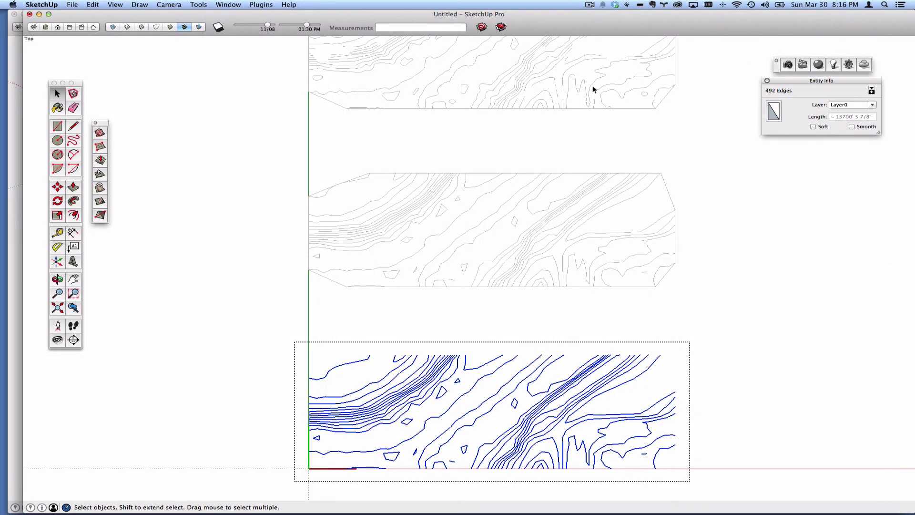
{"action": "left_click", "coordinate": [200, 138]}
{"action": "middle_click_drag", "start_coordinate": [200, 138], "coordinate": [395, 172]}
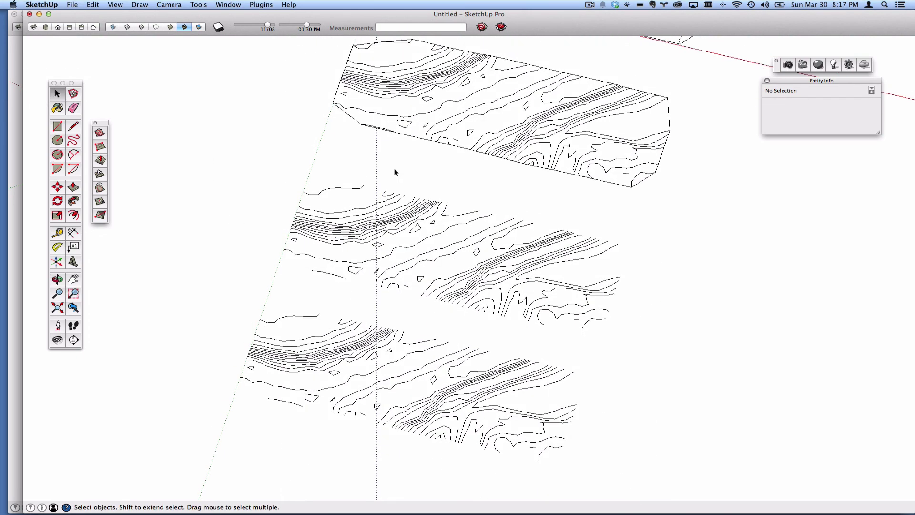
- Generate a terrain with From Contours from all edges inside the loose contours component nearest the segmented terrain
{"action": "double_click", "coordinate": [376, 232]}
{"action": "key", "text": "super+a"}
{"action": "left_click", "coordinate": [231, 4]}
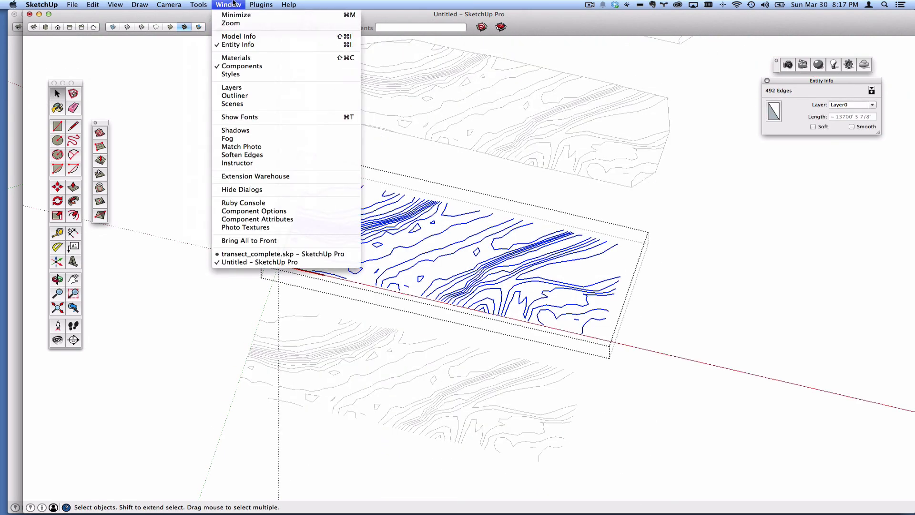
{"action": "left_click", "coordinate": [185, 75]}
{"action": "left_click", "coordinate": [101, 133]}
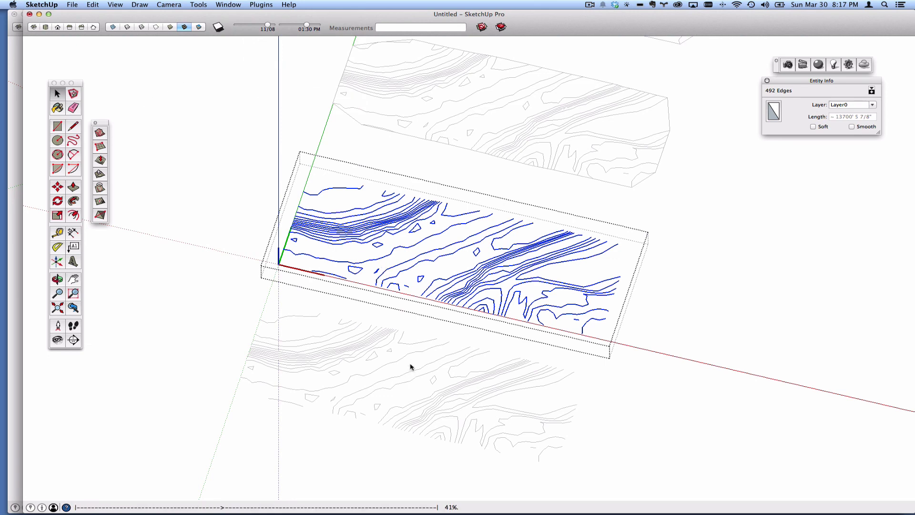
{"action": "middle_click_drag", "start_coordinate": [298, 290], "coordinate": [256, 250]}
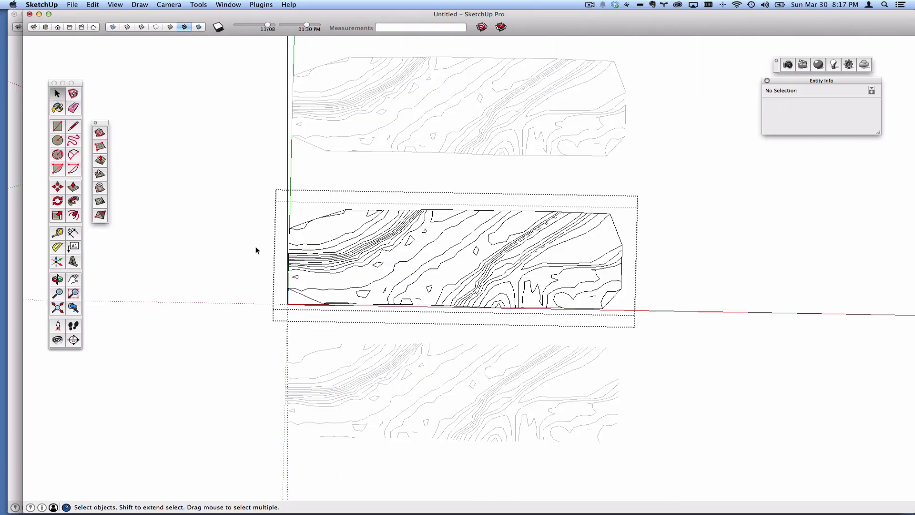
- Show hidden geometry and compare the triangulation of the simplified terrain with that of the segmented terrain
{"action": "left_click", "coordinate": [115, 4]}
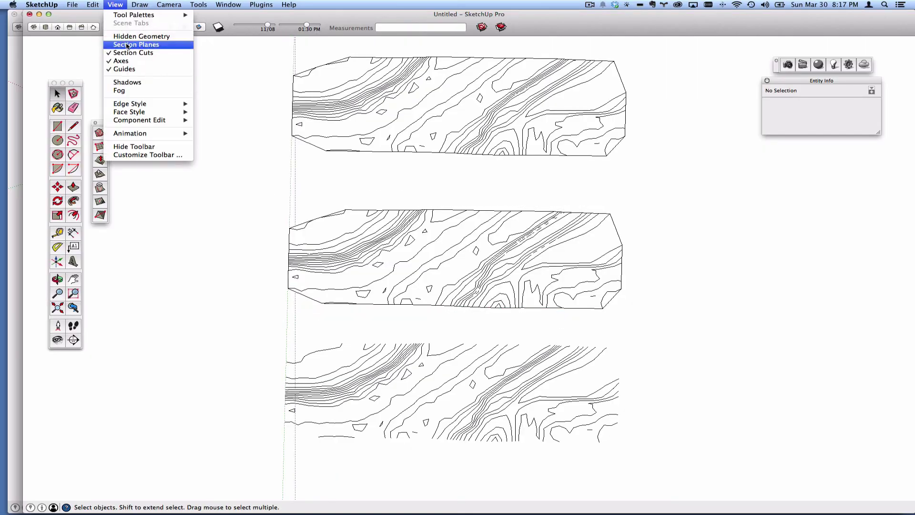
{"action": "left_click", "coordinate": [142, 36]}
{"action": "middle_click_drag", "start_coordinate": [407, 368], "coordinate": [452, 188]}
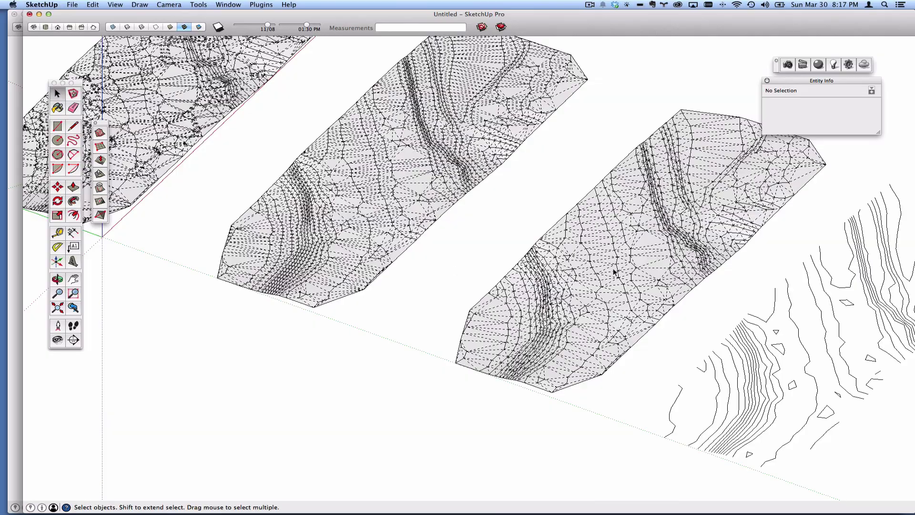
{"action": "scroll", "coordinate": [519, 340], "scroll_direction": "up", "scroll_amount": 3}
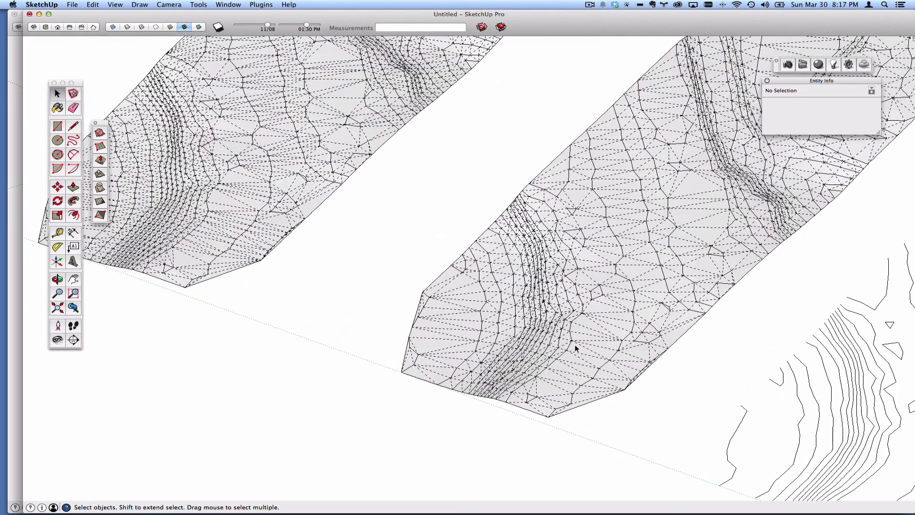
{"action": "middle_click_drag", "start_coordinate": [575, 345], "coordinate": [696, 332]}
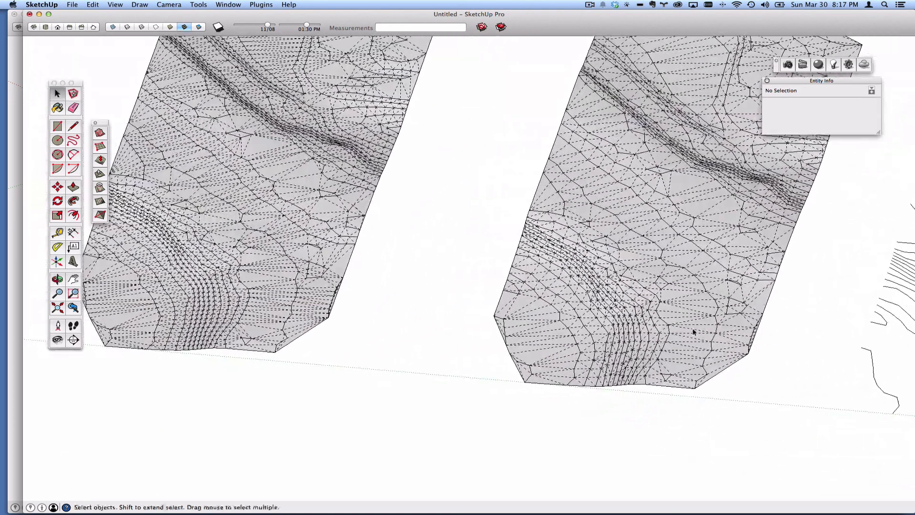
{"action": "scroll", "coordinate": [695, 332], "scroll_direction": "down", "scroll_amount": 3}
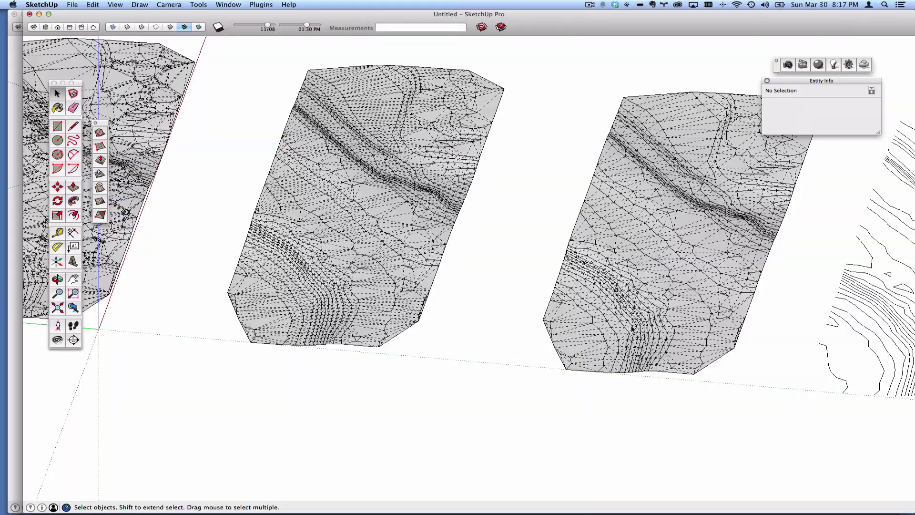
{"action": "middle_click_drag", "start_coordinate": [676, 316], "coordinate": [419, 306]}
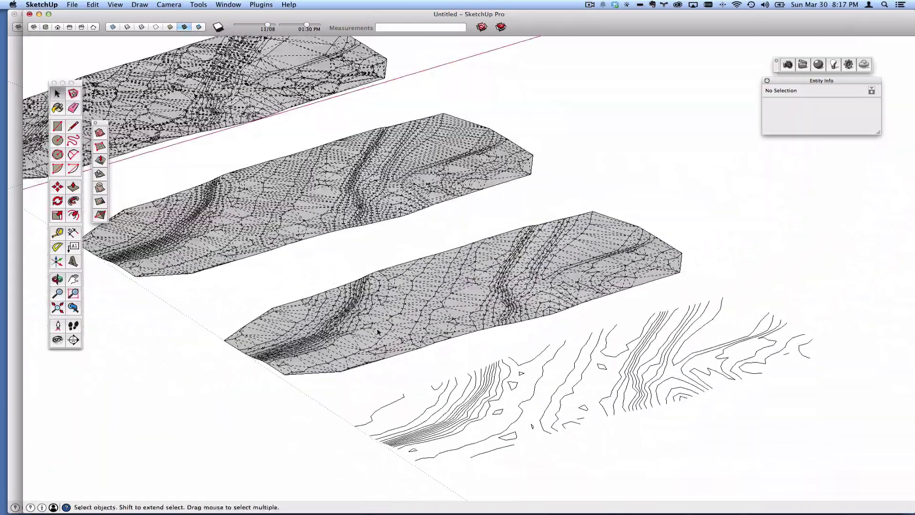
{"action": "scroll", "coordinate": [418, 307], "scroll_direction": "down", "scroll_amount": 3}
{"action": "scroll", "coordinate": [376, 236], "scroll_direction": "up", "scroll_amount": 5}
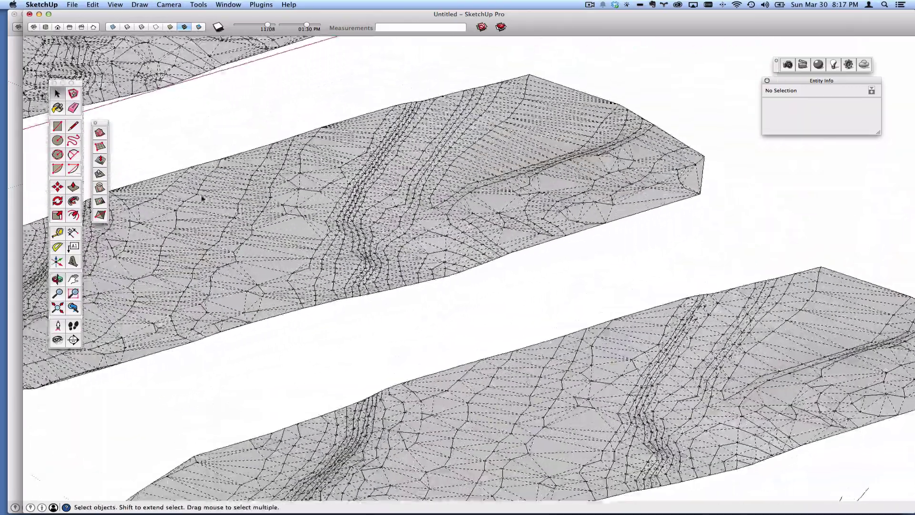
{"action": "scroll", "coordinate": [288, 218], "scroll_direction": "down", "scroll_amount": 4}
- Convert one long contour inside the remaining loose contours component to a Polyline Divider curve with an interval of 30
{"action": "middle_click_drag", "start_coordinate": [288, 217], "coordinate": [381, 306]}
{"action": "double_click", "coordinate": [380, 305]}
{"action": "left_click", "coordinate": [369, 304]}
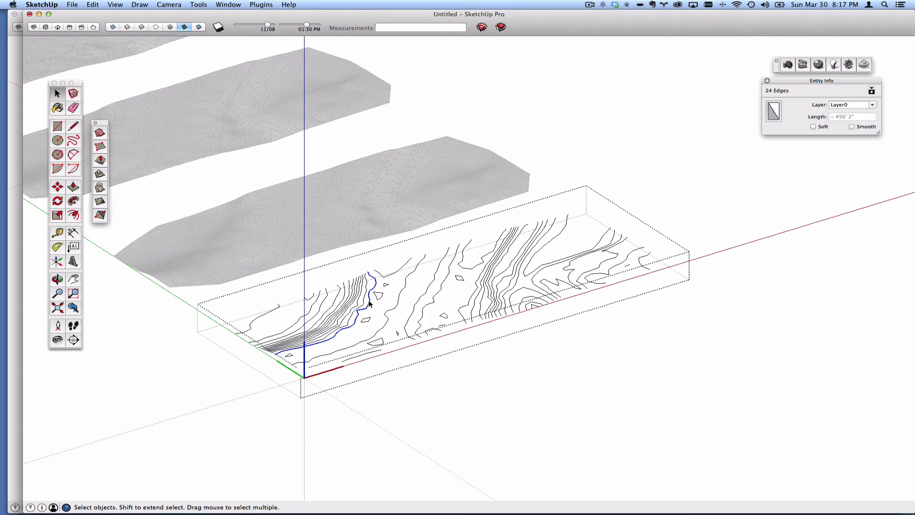
{"action": "right_click", "coordinate": [370, 296]}
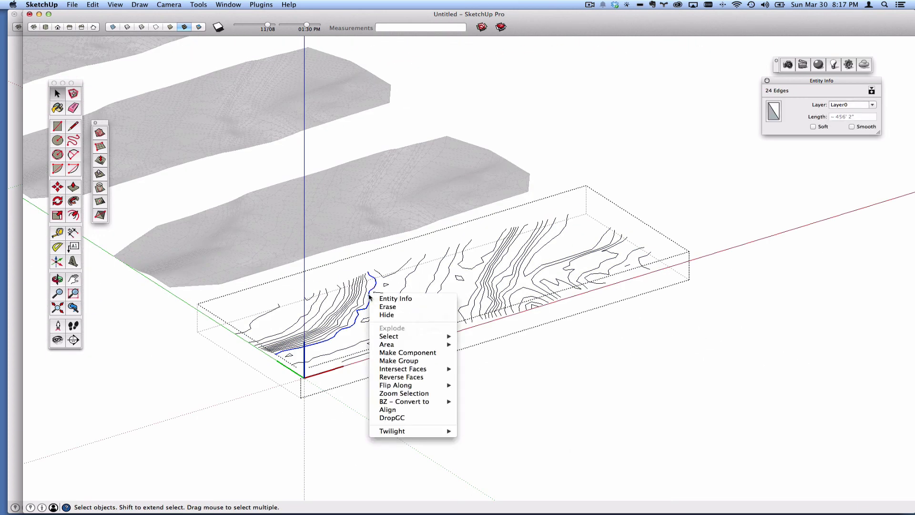
{"action": "mouse_move", "coordinate": [420, 401]}
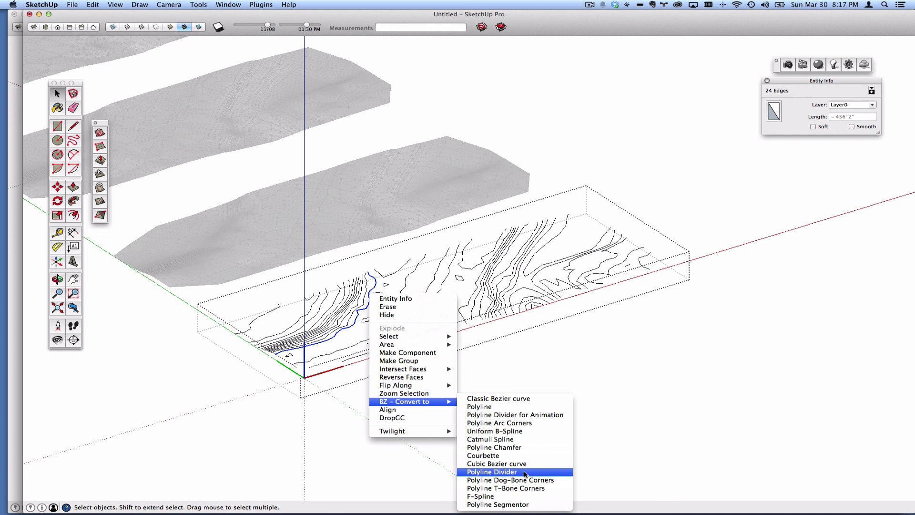
{"action": "left_click", "coordinate": [526, 472]}
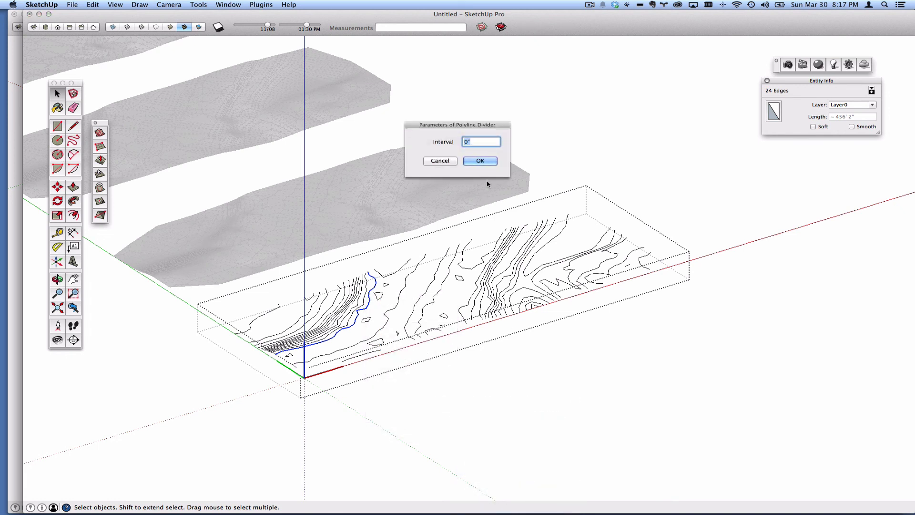
{"action": "type", "text": "30"}
{"action": "left_click", "coordinate": [480, 160]}
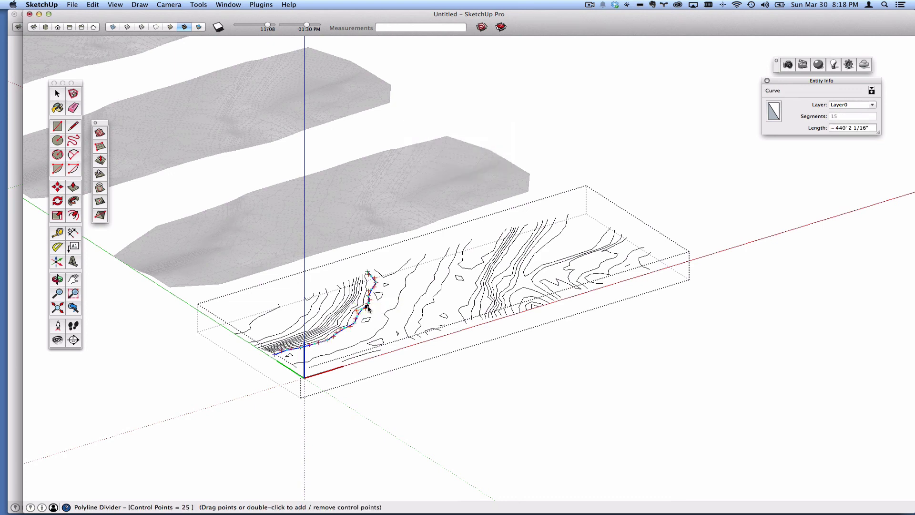
- Switch to AutoCAD to view the contours, look at the polyface.de LISP tools page in the browser, and return to SketchUp
{"action": "key", "text": "super+Tab"}
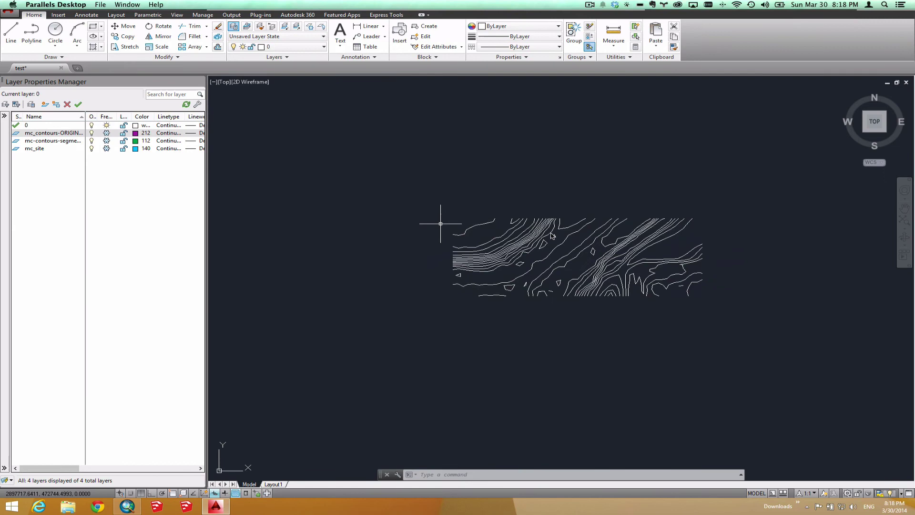
{"action": "key", "text": "super+Tab"}
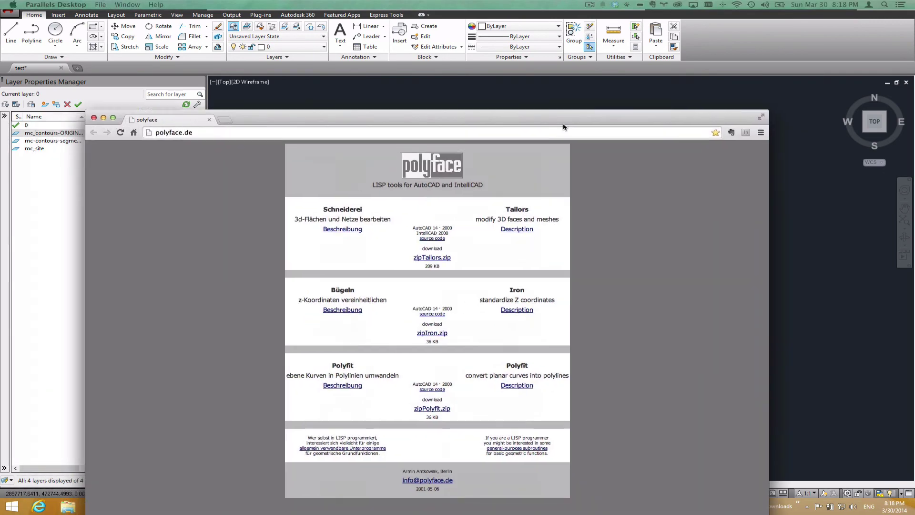
{"action": "key", "text": "super+Tab"}
{"action": "key", "text": "super+Tab"}
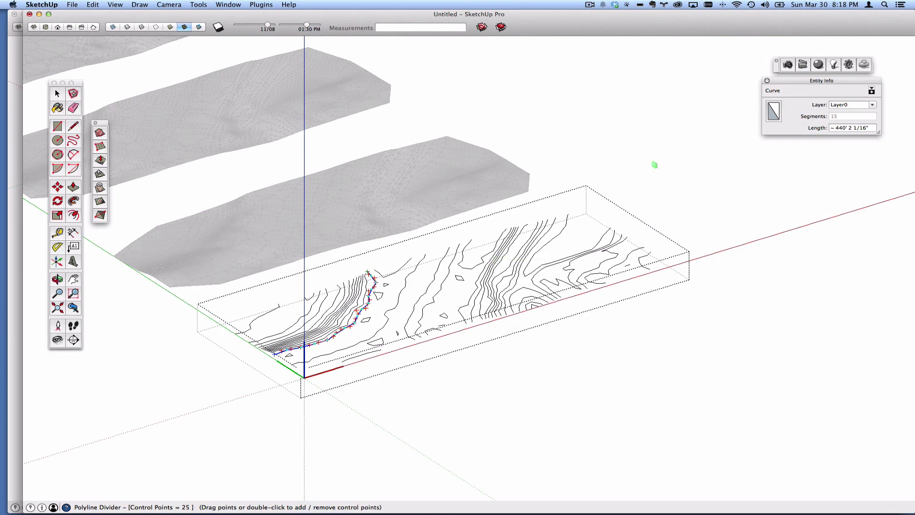
- Leave the polyline point editing, close the contours component and view all the terrains together
{"action": "key", "text": "space"}
{"action": "left_click", "coordinate": [639, 171]}
{"action": "key", "text": "o"}
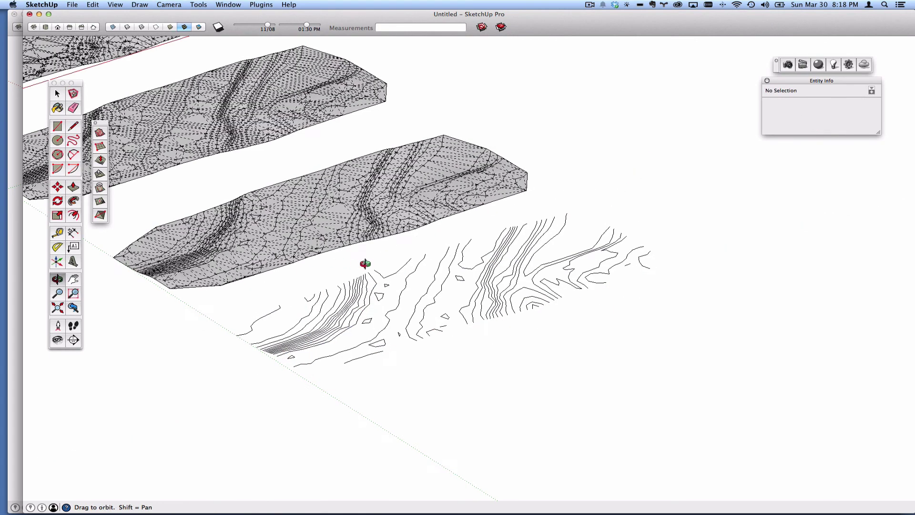
{"action": "left_click_drag", "start_coordinate": [364, 262], "coordinate": [551, 292]}
{"action": "key", "text": "space"}
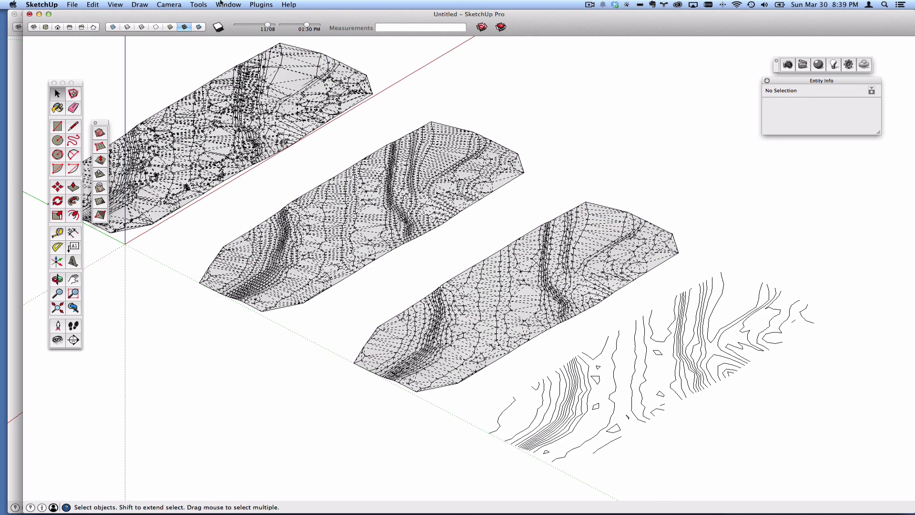
- Open the mesh group inside the segmented terrain component and select all of its geometry, including the hidden edges
{"action": "left_click", "coordinate": [261, 5]}
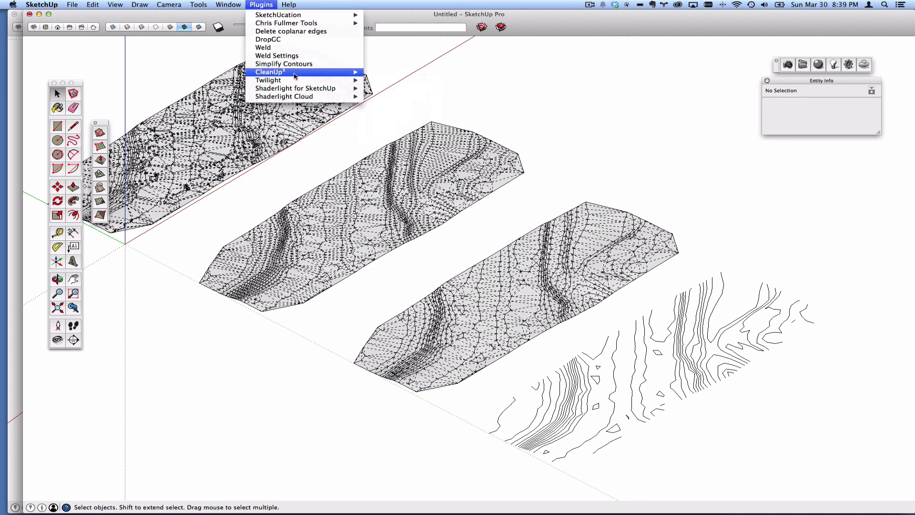
{"action": "left_click", "coordinate": [264, 4]}
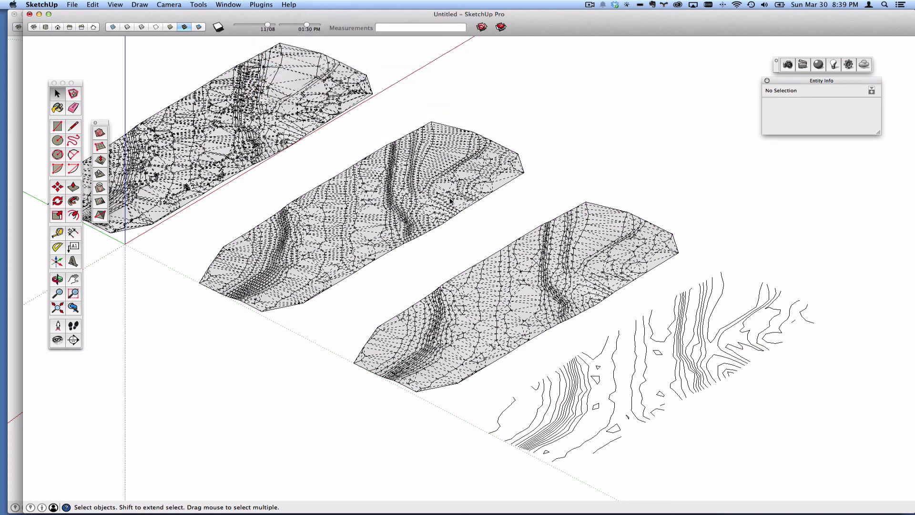
{"action": "double_click", "coordinate": [439, 160]}
{"action": "left_click", "coordinate": [418, 172]}
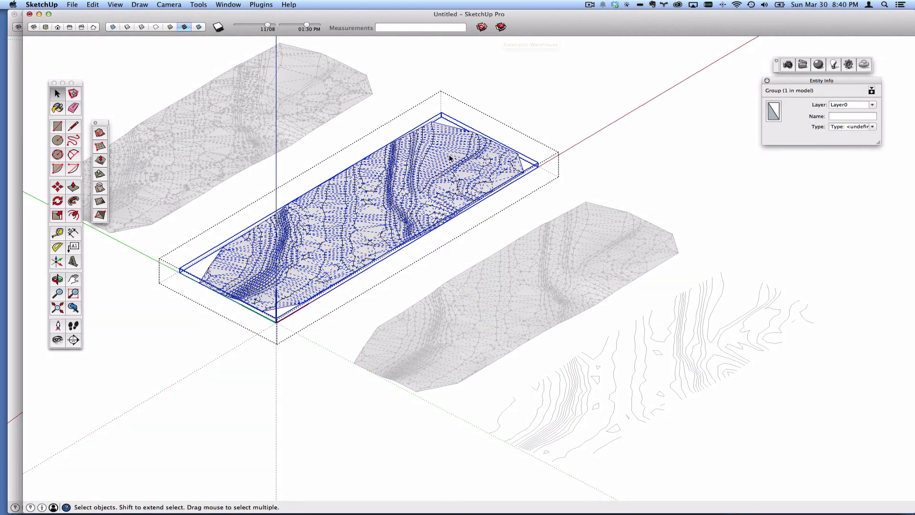
{"action": "triple_click", "coordinate": [449, 155]}
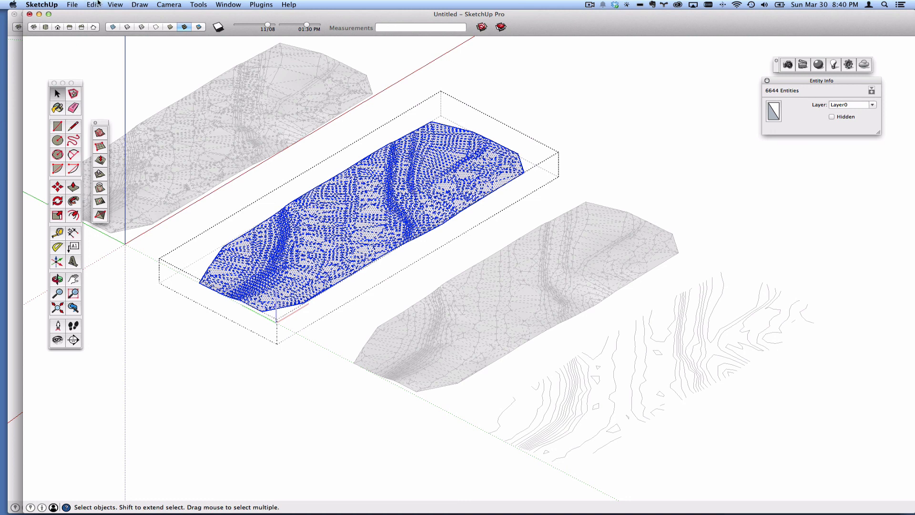
{"action": "left_click", "coordinate": [143, 4]}
{"action": "mouse_move", "coordinate": [118, 4]}
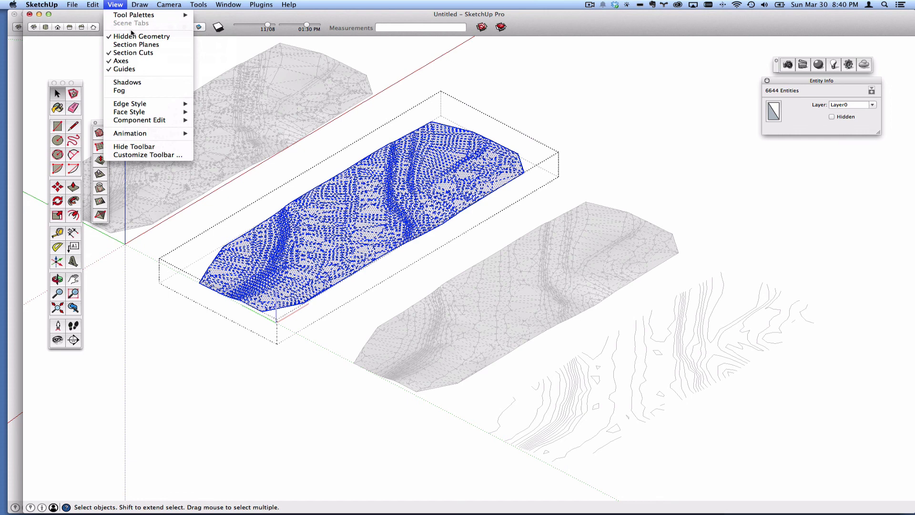
{"action": "left_click", "coordinate": [135, 44]}
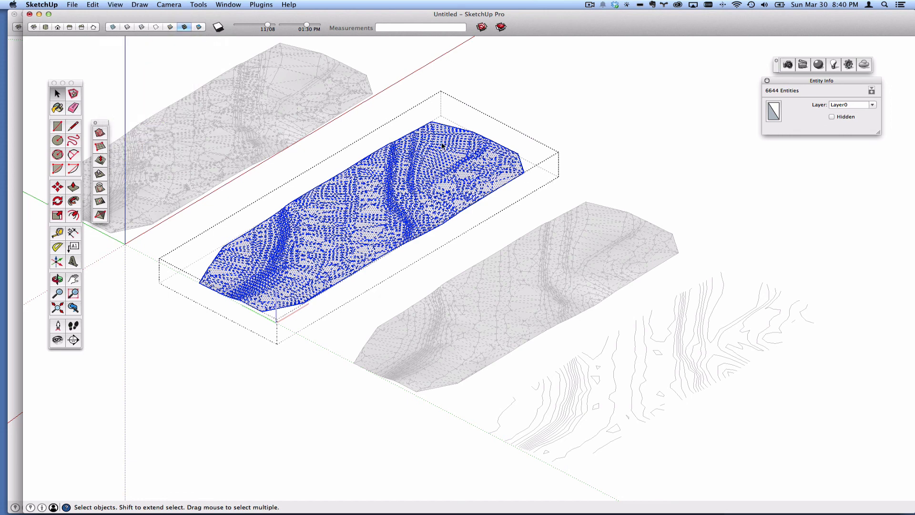
- Run CleanUp³ on the selected geometry with Merge Coplanar Faces enabled, dismiss the statistics and close the terrain component
{"action": "left_click", "coordinate": [252, 4]}
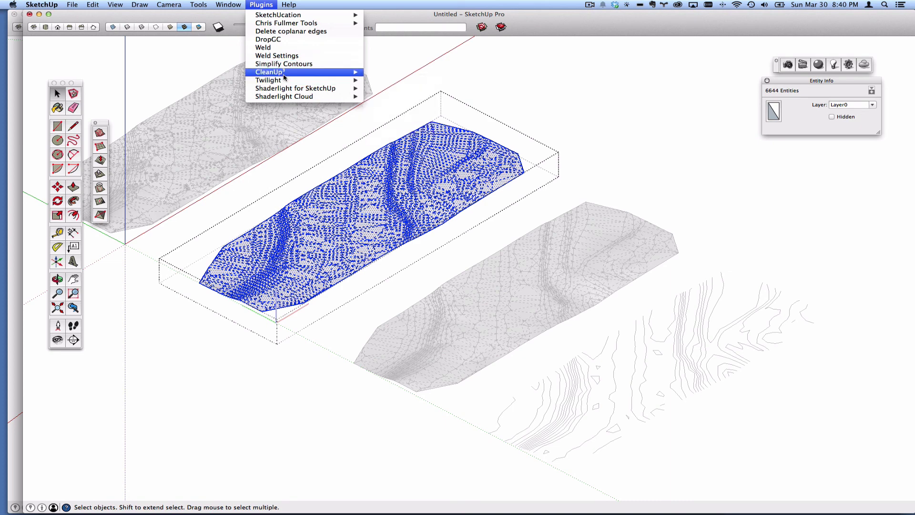
{"action": "mouse_move", "coordinate": [284, 74]}
{"action": "left_click", "coordinate": [387, 74]}
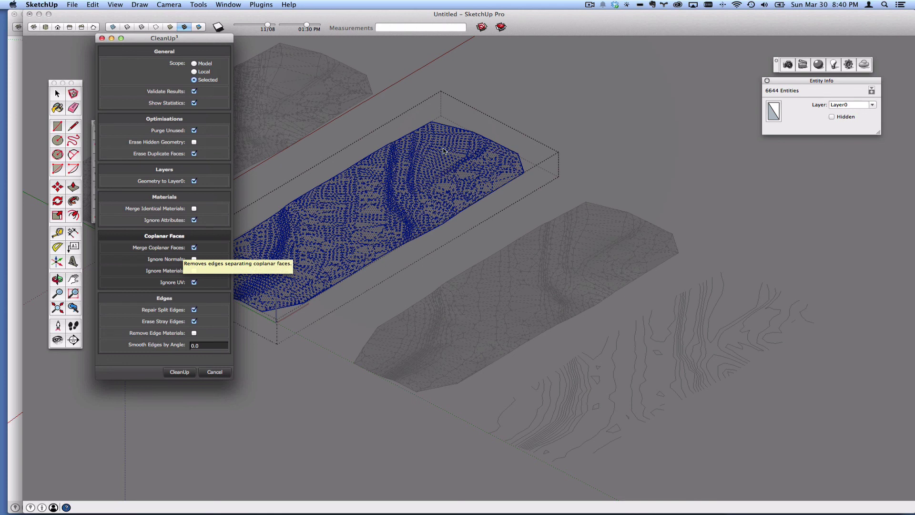
{"action": "left_click", "coordinate": [180, 372]}
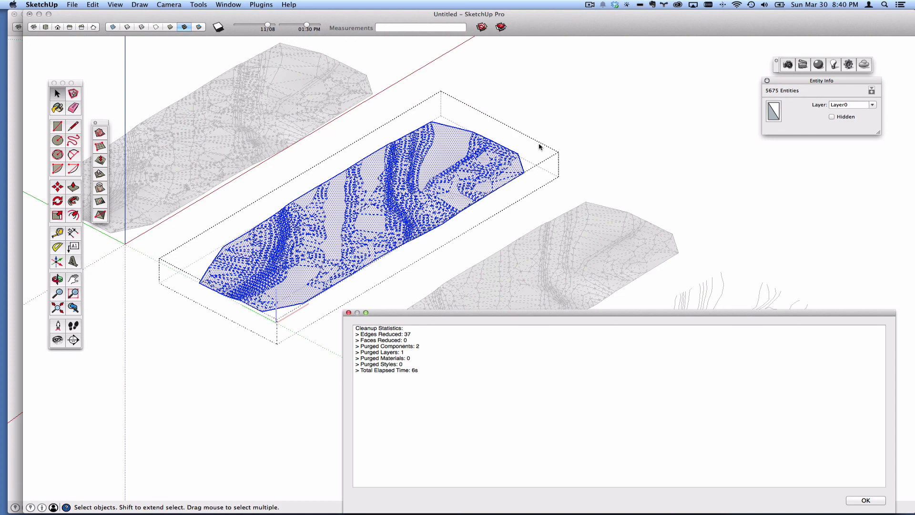
{"action": "left_click", "coordinate": [866, 501]}
{"action": "left_click", "coordinate": [600, 113]}
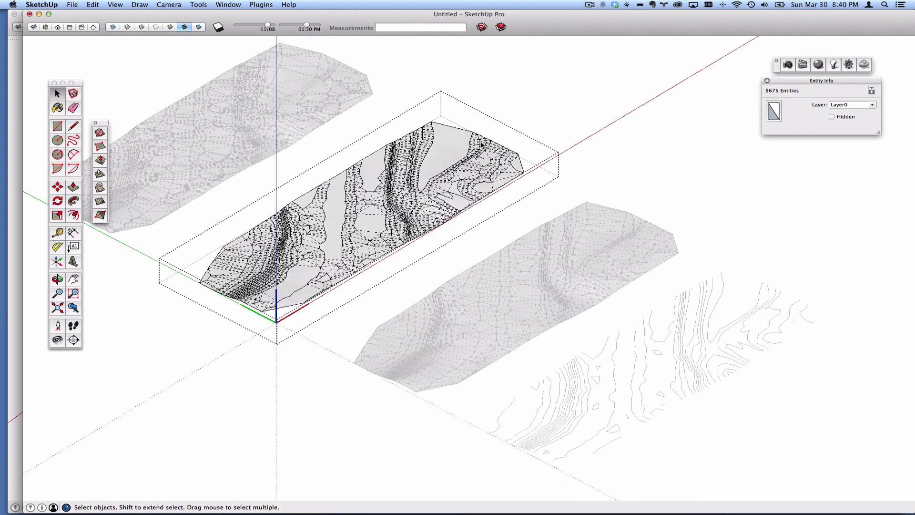
{"action": "scroll", "coordinate": [517, 131], "scroll_direction": "up", "scroll_amount": 5}
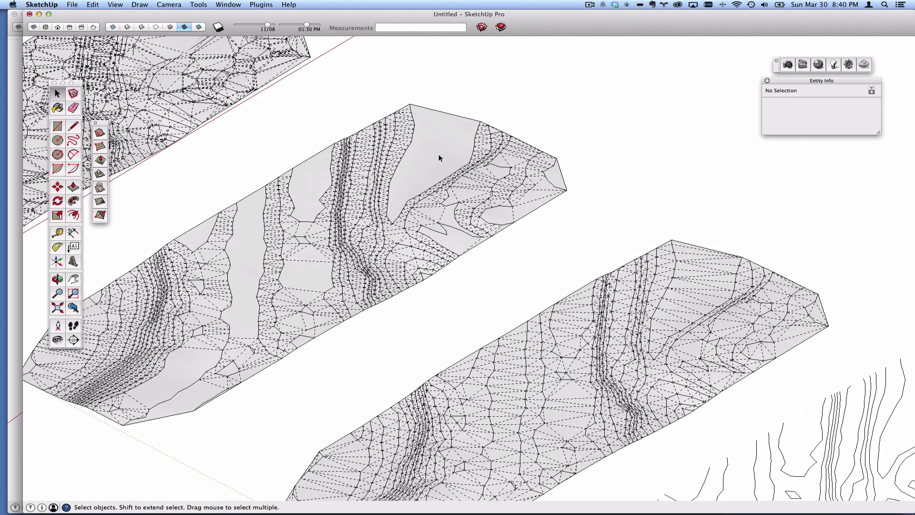
- Copy the cleaned-up segmented terrain component into the empty space beside the original, in the red axis direction
{"action": "left_click", "coordinate": [439, 153]}
{"action": "scroll", "coordinate": [437, 155], "scroll_direction": "down", "scroll_amount": 5}
{"action": "key", "text": "m"}
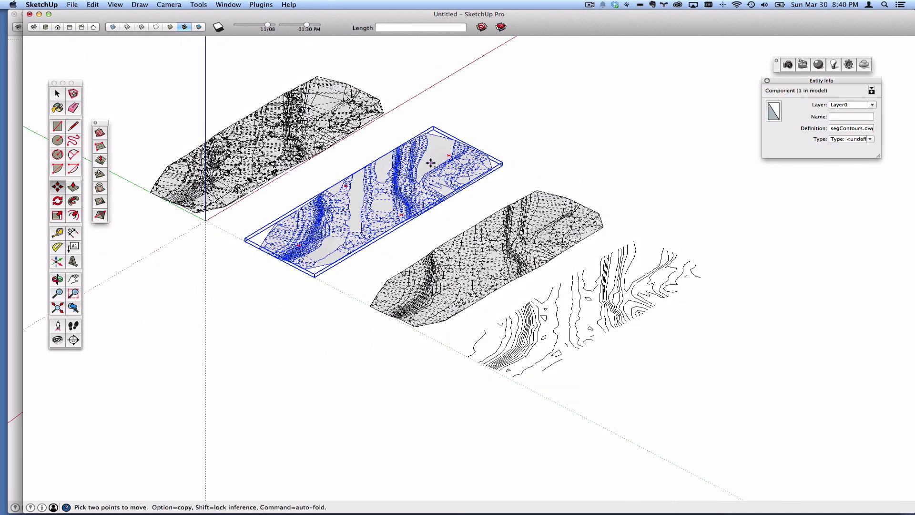
{"action": "left_click", "coordinate": [485, 138]}
{"action": "key", "text": "alt"}
{"action": "middle_click_drag", "start_coordinate": [593, 55], "coordinate": [546, 137], "text": "shift"}
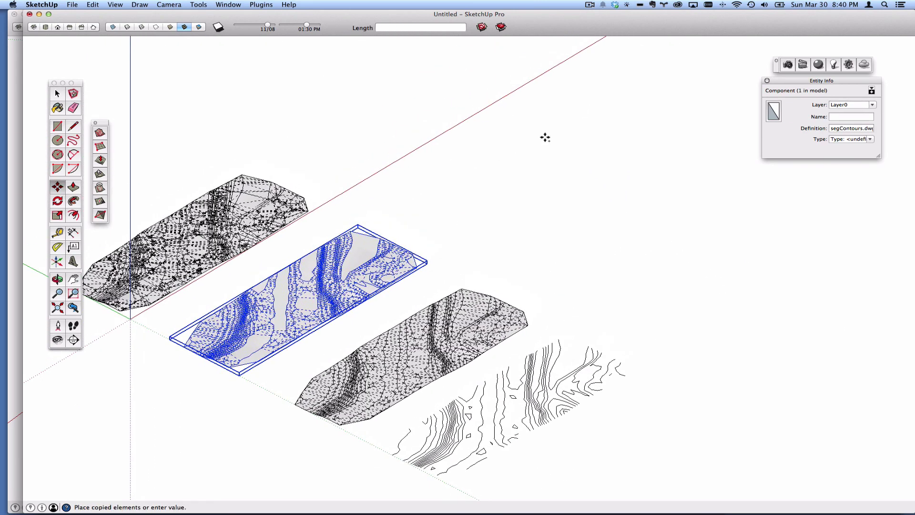
{"action": "left_click", "coordinate": [615, 106]}
{"action": "key", "text": "space"}
{"action": "left_click", "coordinate": [616, 107]}
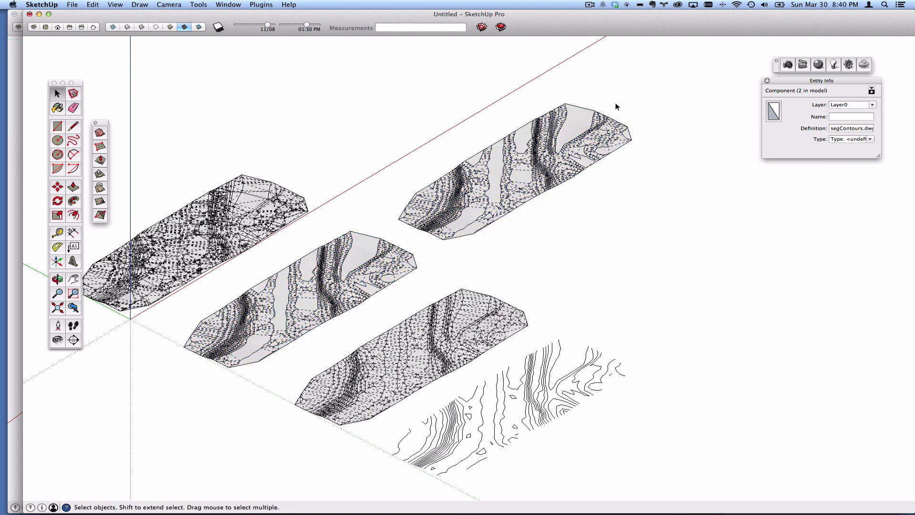
- Turn off hidden geometry, open the copied terrain component and delete its contour lines so only the mesh remains
{"action": "left_click", "coordinate": [139, 4]}
{"action": "left_click", "coordinate": [126, 41]}
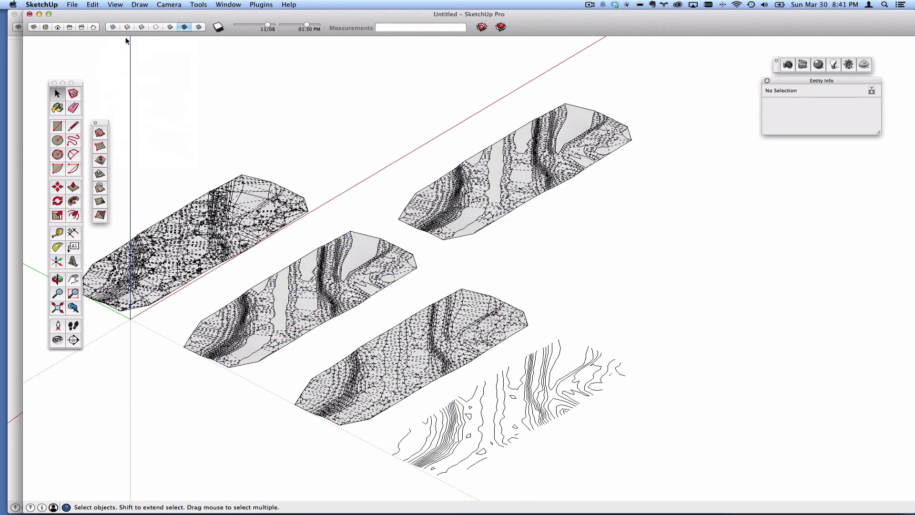
{"action": "left_click", "coordinate": [114, 4]}
{"action": "left_click", "coordinate": [125, 38]}
{"action": "scroll", "coordinate": [608, 135], "scroll_direction": "up", "scroll_amount": 5}
{"action": "middle_click_drag", "start_coordinate": [608, 135], "coordinate": [536, 150]}
{"action": "left_click", "coordinate": [534, 148]}
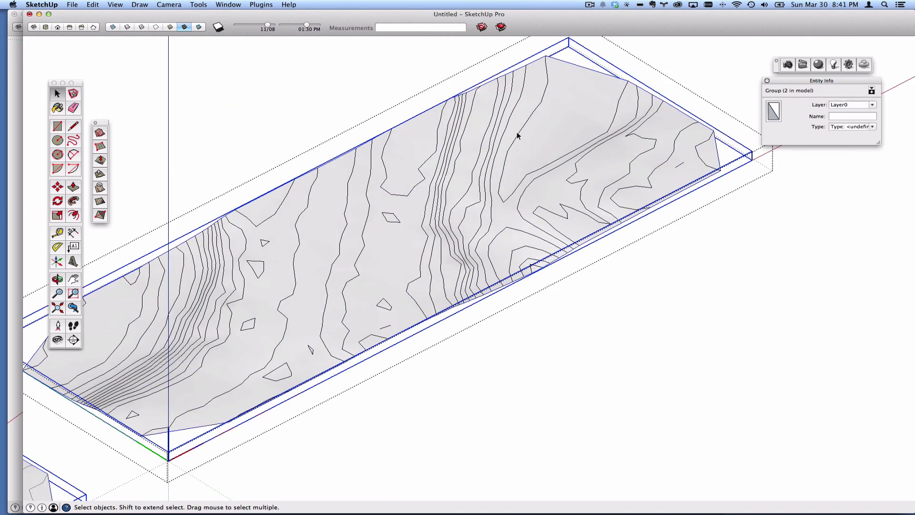
{"action": "double_click", "coordinate": [517, 132]}
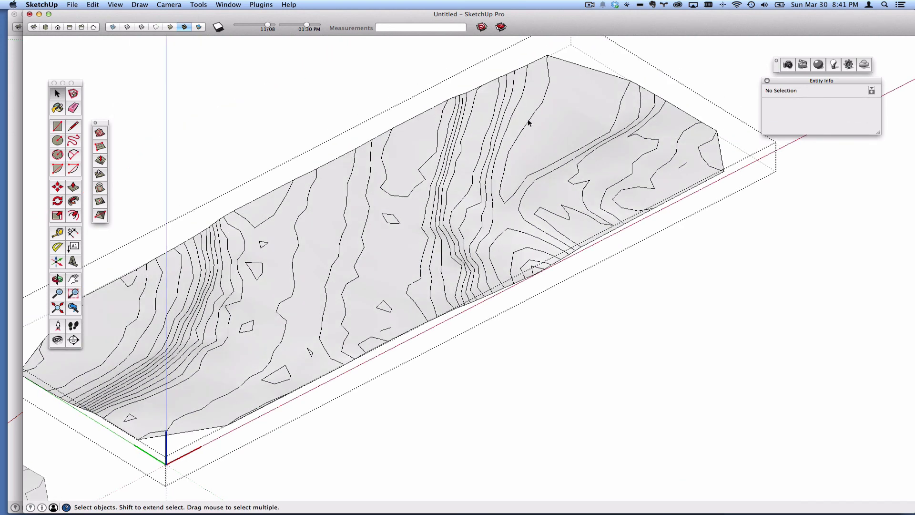
{"action": "triple_click", "coordinate": [529, 123]}
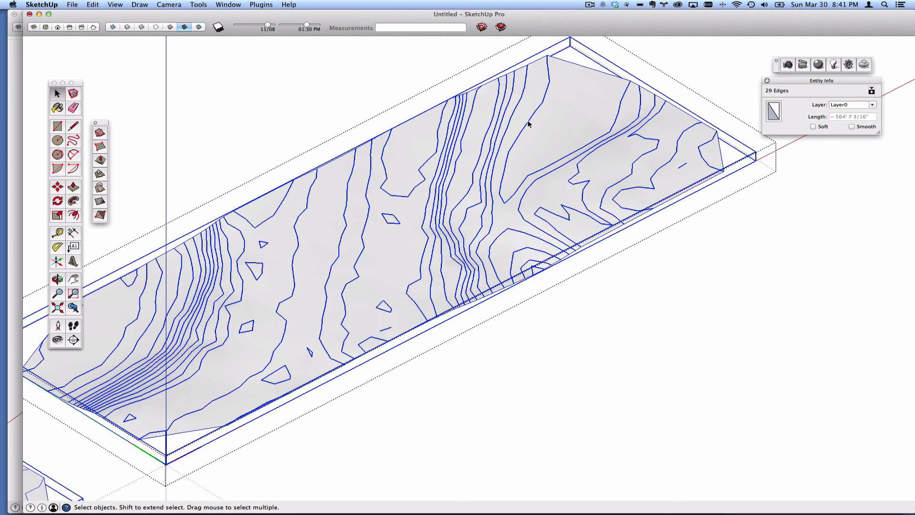
{"action": "key", "text": "Delete"}
{"action": "scroll", "coordinate": [539, 128], "scroll_direction": "down", "scroll_amount": 3}
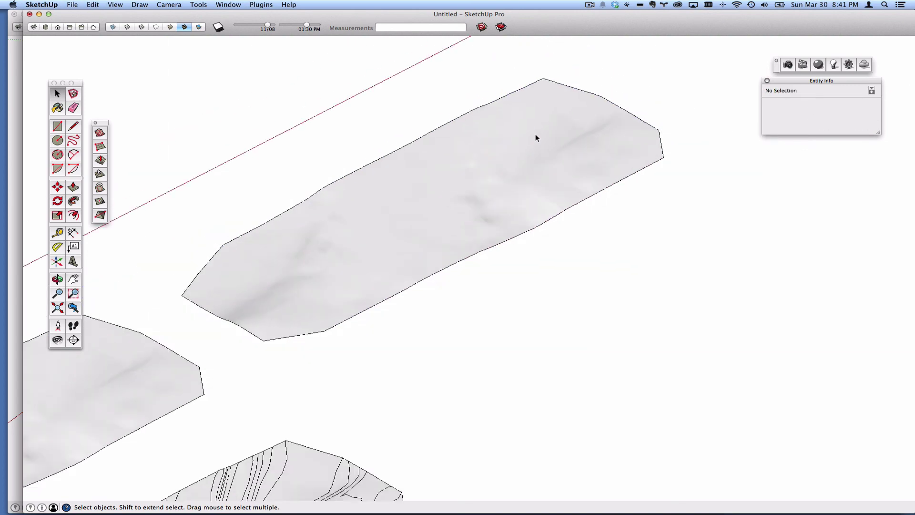
- Turn hidden geometry back on, open the copied terrain's mesh and select the large flat face with its bounding edges
{"action": "middle_click_drag", "start_coordinate": [533, 92], "coordinate": [541, 172]}
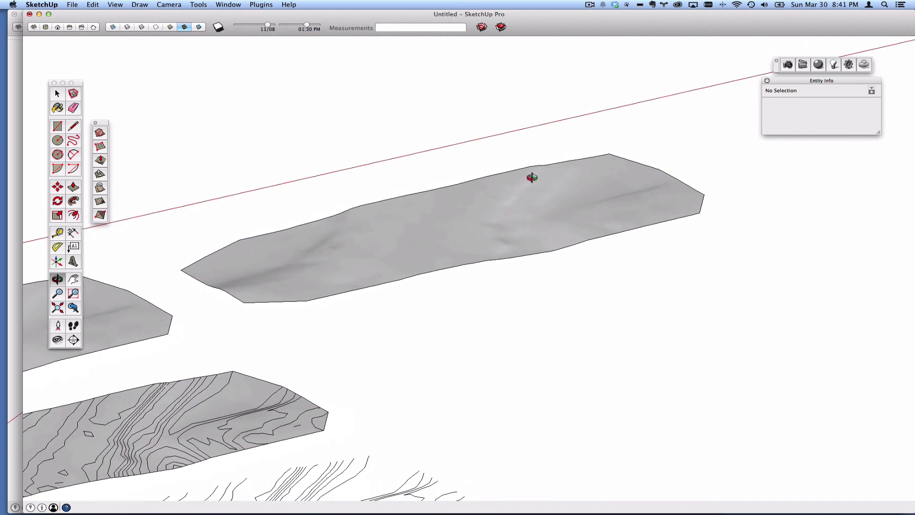
{"action": "left_click_drag", "start_coordinate": [451, 200], "coordinate": [490, 213]}
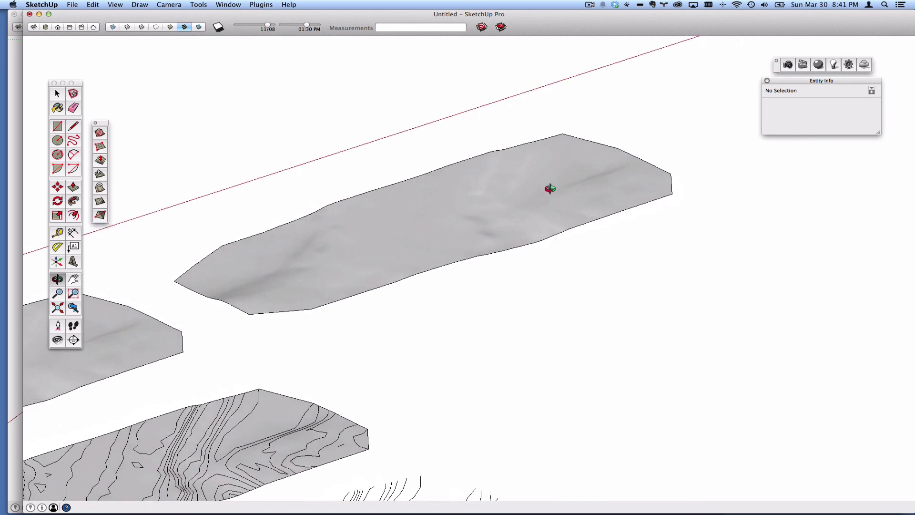
{"action": "left_click", "coordinate": [57, 94]}
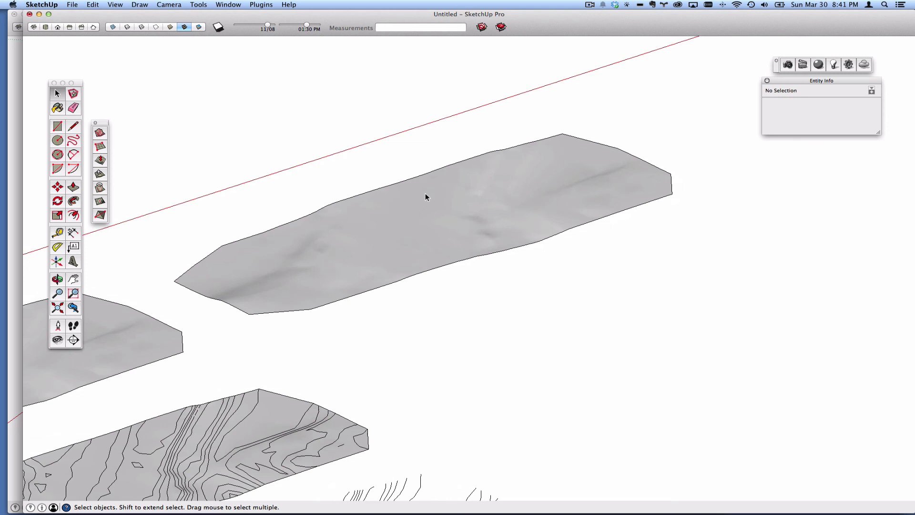
{"action": "left_click", "coordinate": [114, 5]}
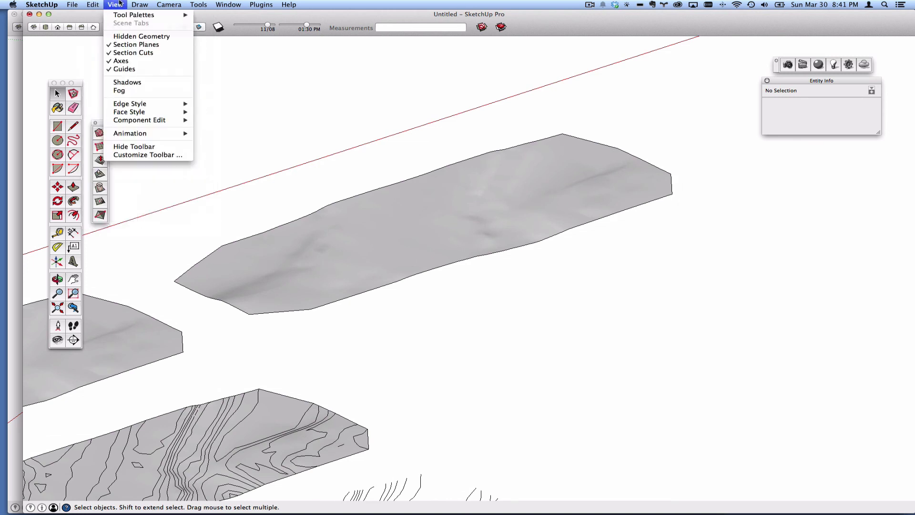
{"action": "left_click", "coordinate": [125, 31]}
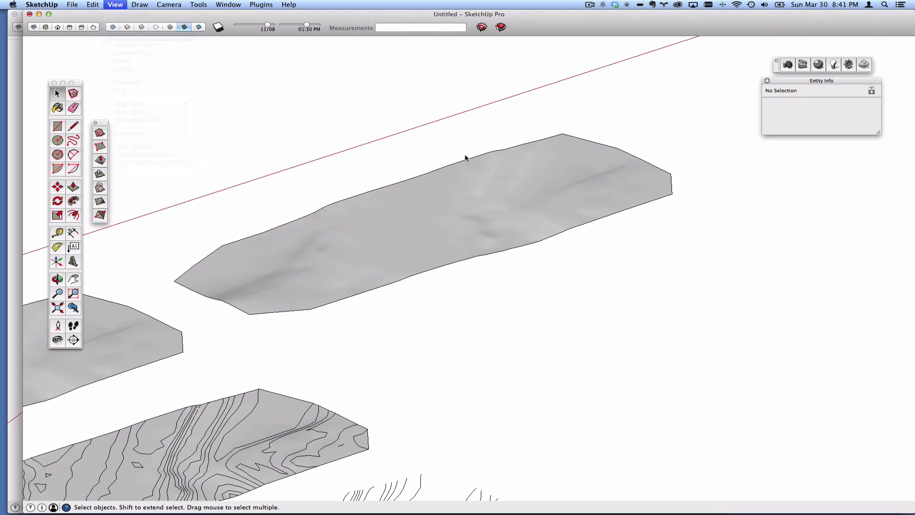
{"action": "double_click", "coordinate": [580, 165]}
{"action": "left_click", "coordinate": [572, 162]}
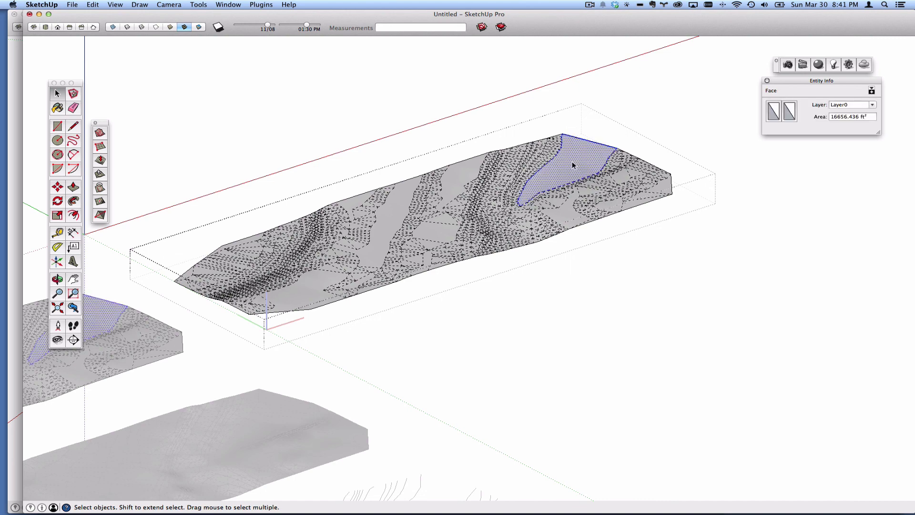
{"action": "double_click", "coordinate": [573, 164]}
- Hide the selected flat face with its bounding edges, and unhide them again
{"action": "right_click", "coordinate": [572, 165]}
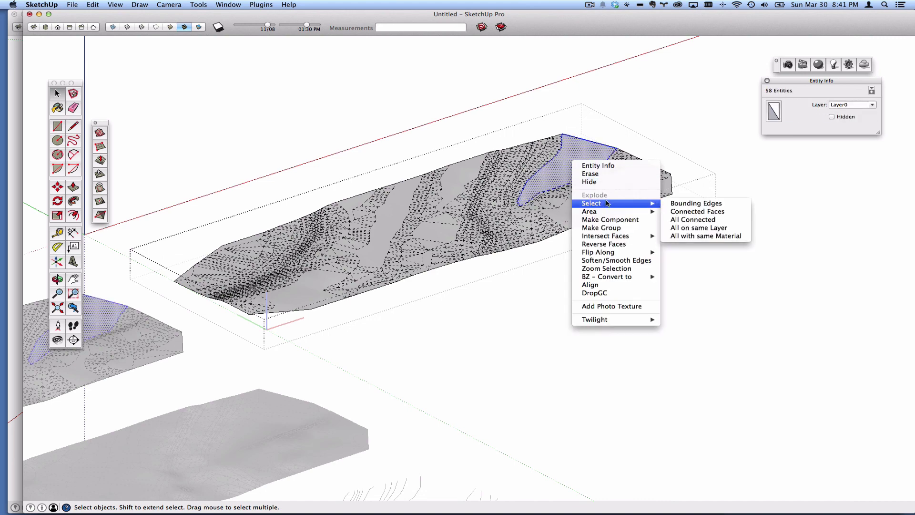
{"action": "left_click", "coordinate": [602, 184]}
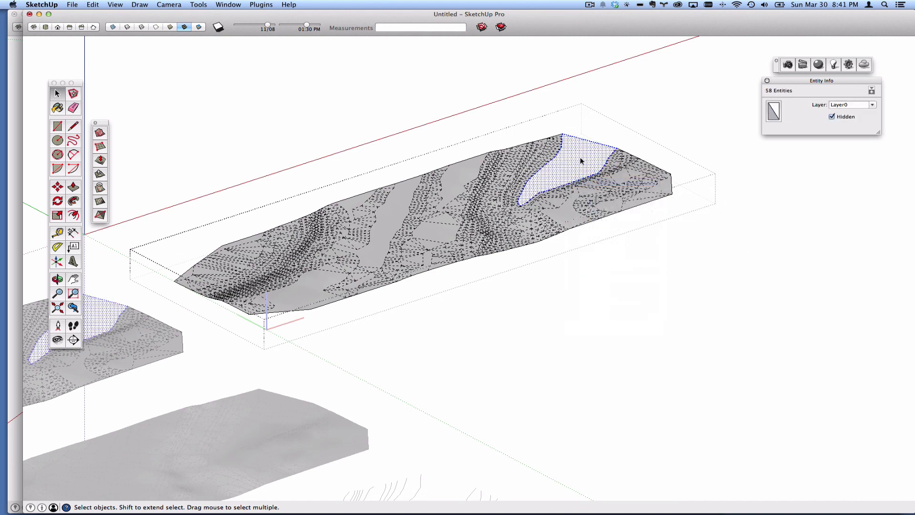
{"action": "right_click", "coordinate": [580, 156]}
{"action": "left_click", "coordinate": [596, 179]}
- Unsoften the edges around the selected flat face by setting the Soften/Smooth angle between normals to 0 degrees
{"action": "scroll", "coordinate": [556, 187], "scroll_direction": "up", "scroll_amount": 2}
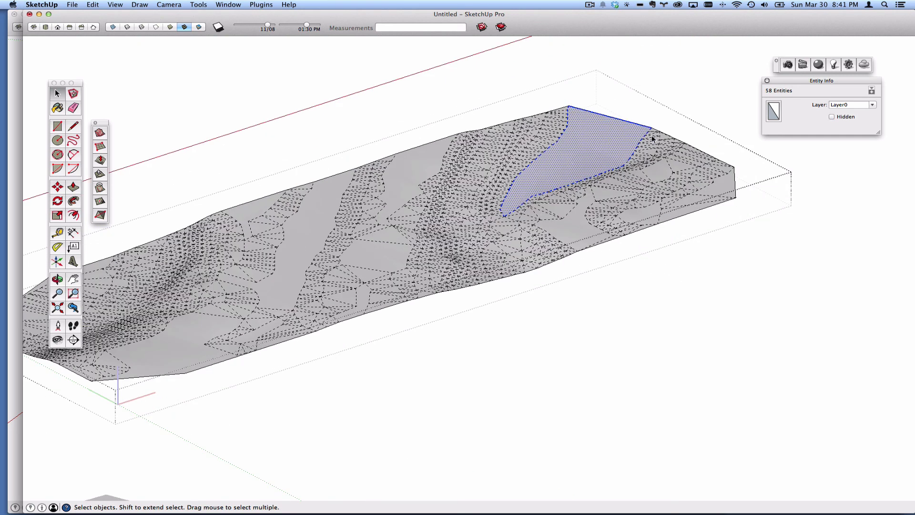
{"action": "right_click", "coordinate": [602, 142]}
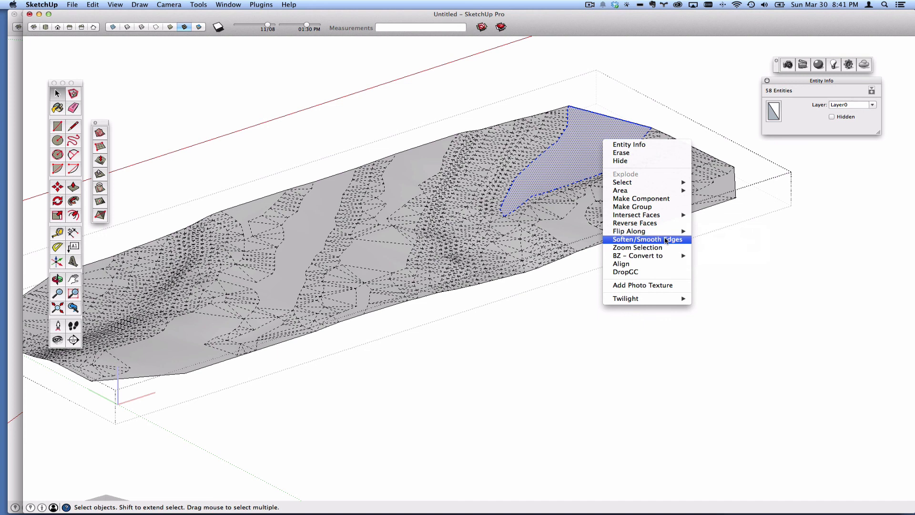
{"action": "left_click", "coordinate": [669, 235]}
{"action": "left_click_drag", "start_coordinate": [525, 63], "coordinate": [538, 58]}
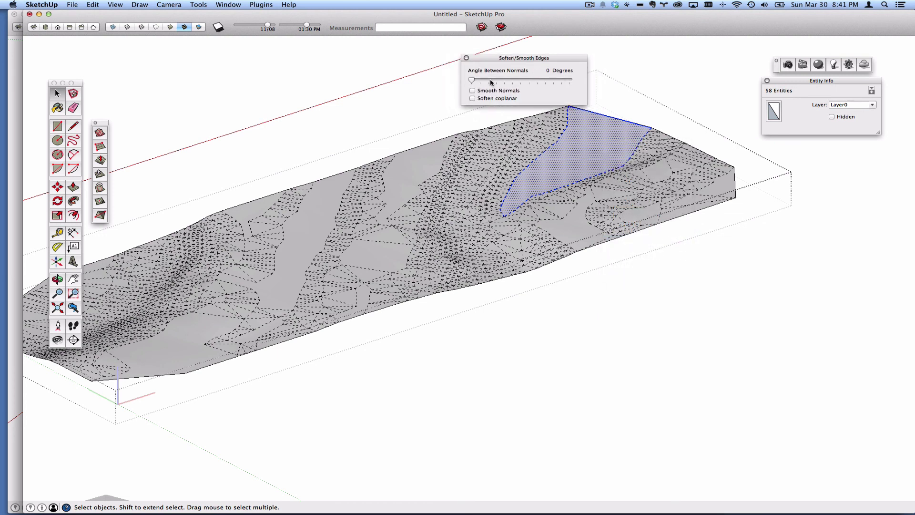
{"action": "left_click_drag", "start_coordinate": [489, 80], "coordinate": [450, 79]}
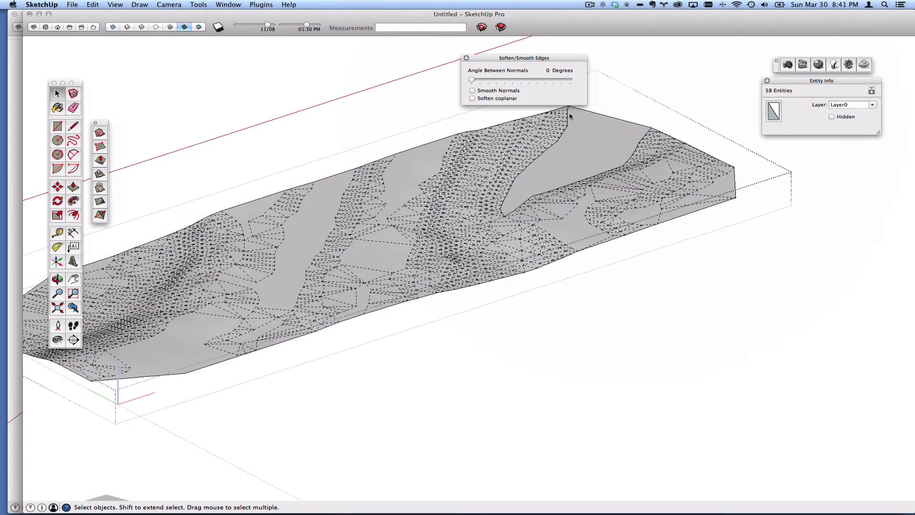
{"action": "left_click", "coordinate": [467, 57]}
- Close the mesh group and terrain component, and turn off hidden geometry to view the outlined flat area
{"action": "left_click", "coordinate": [430, 96]}
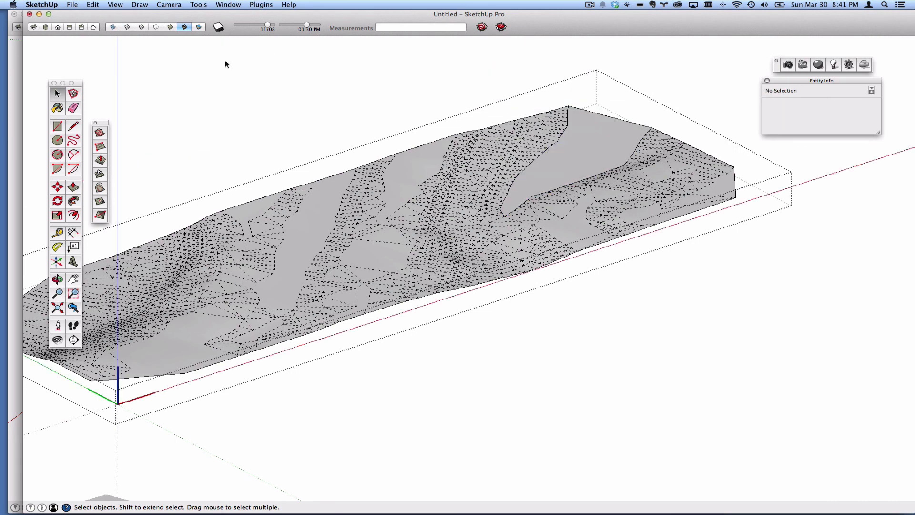
{"action": "left_click", "coordinate": [227, 82]}
{"action": "left_click", "coordinate": [115, 4]}
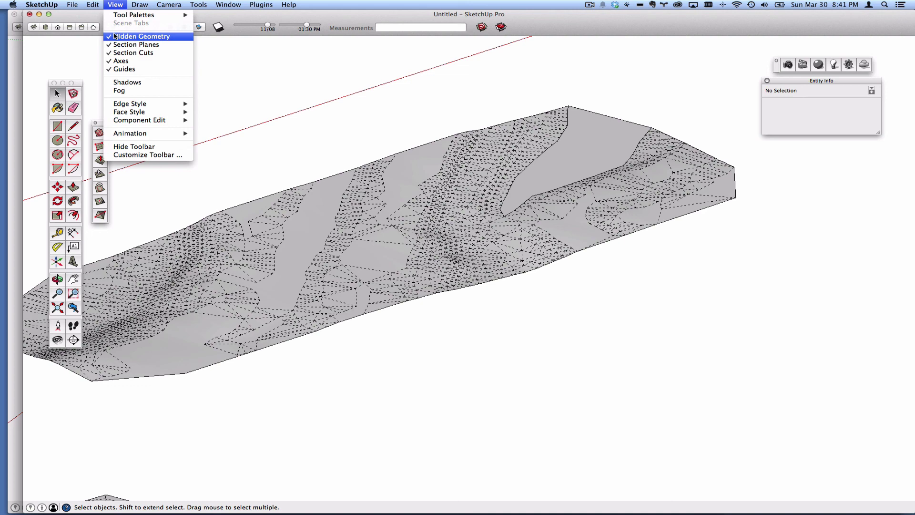
{"action": "left_click", "coordinate": [115, 36]}
{"action": "middle_click_drag", "start_coordinate": [521, 167], "coordinate": [534, 214]}
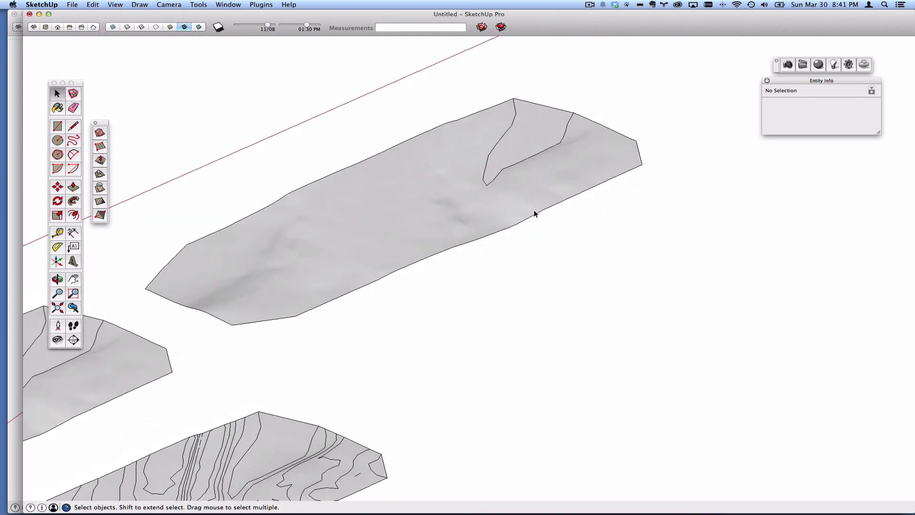
- Open the terrain component, try painting with the Ice crayon colour at 40% opacity, and undo the paint
{"action": "double_click", "coordinate": [518, 205]}
{"action": "key", "text": "b"}
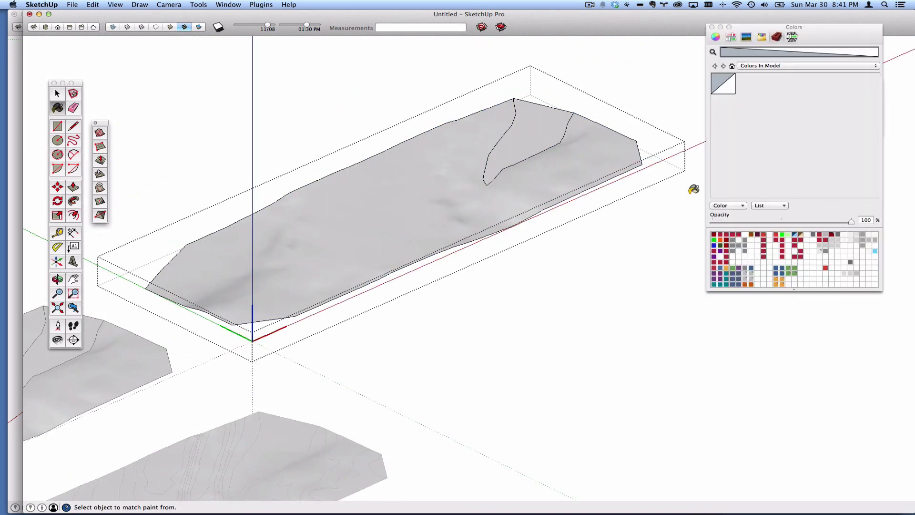
{"action": "left_click", "coordinate": [762, 37]}
{"action": "left_click", "coordinate": [786, 156]}
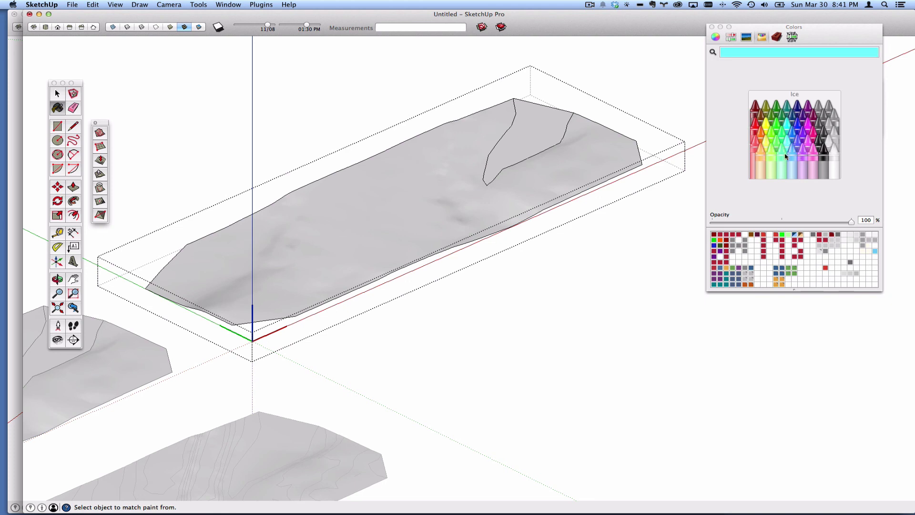
{"action": "left_click", "coordinate": [766, 221]}
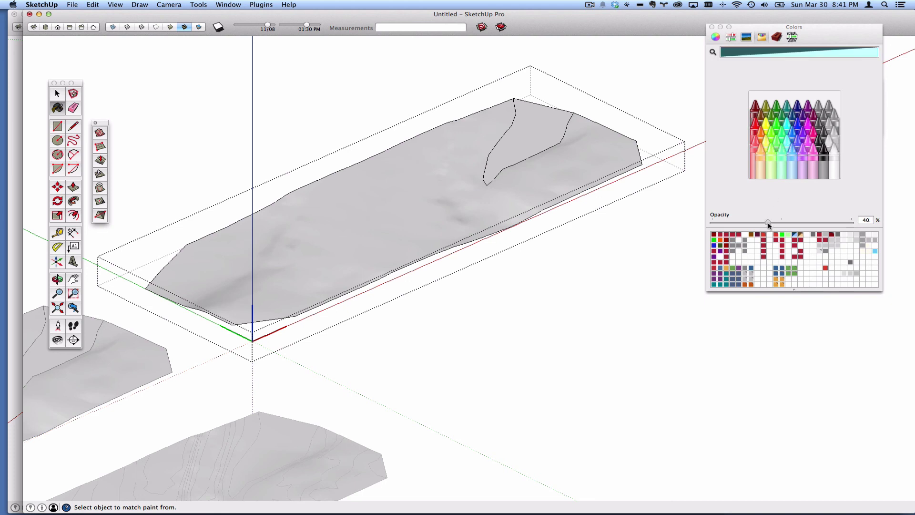
{"action": "key", "text": "space"}
{"action": "key", "text": "b"}
{"action": "left_click", "coordinate": [545, 125]}
{"action": "key", "text": "super+z"}
{"action": "key", "text": "space"}
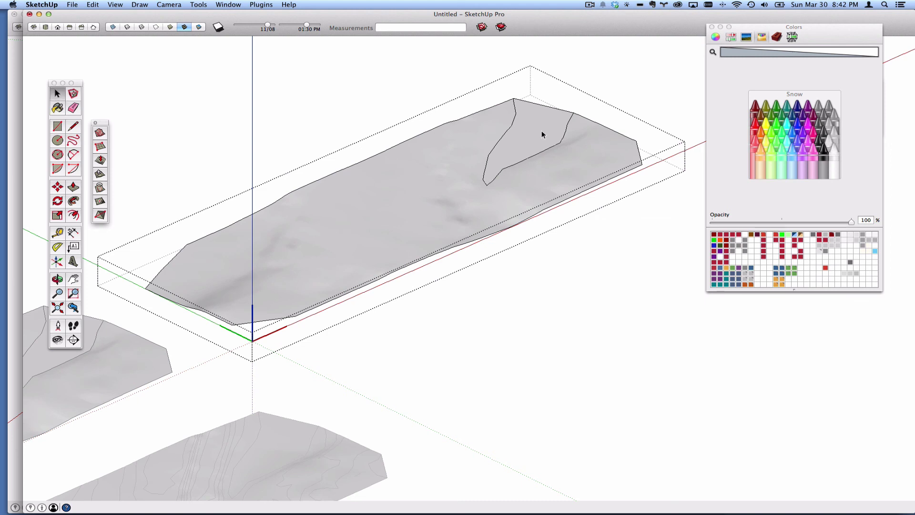
- Open the mesh group, paint the outlined flat face with the opaque Ice crayon colour, leave the terrain and view it from another angle
{"action": "double_click", "coordinate": [541, 134]}
{"action": "key", "text": "b"}
{"action": "key", "text": "space"}
{"action": "left_click", "coordinate": [536, 129]}
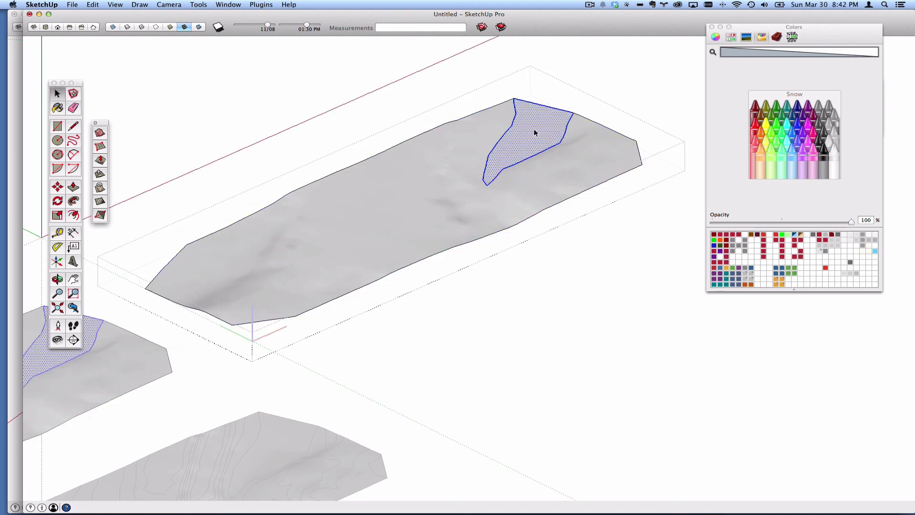
{"action": "key", "text": "b"}
{"action": "left_click", "coordinate": [780, 147]}
{"action": "left_click", "coordinate": [784, 146]}
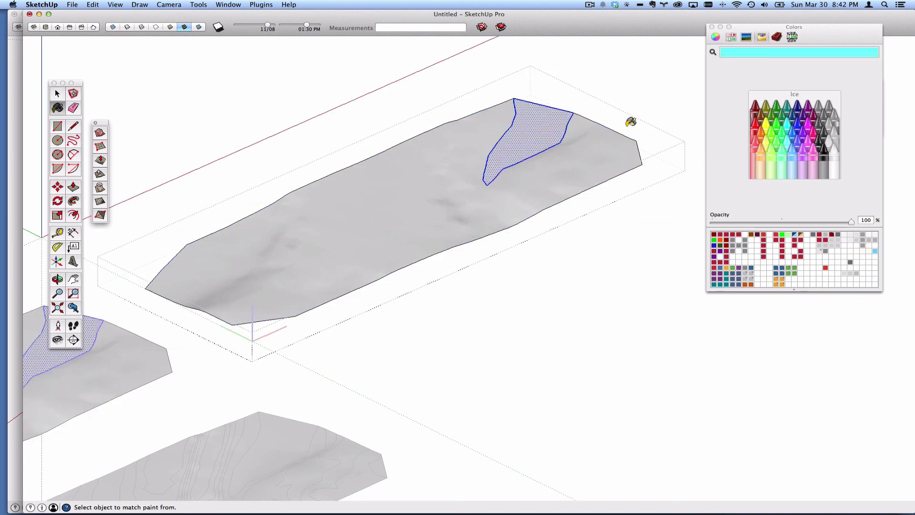
{"action": "left_click", "coordinate": [565, 123]}
{"action": "key", "text": "space"}
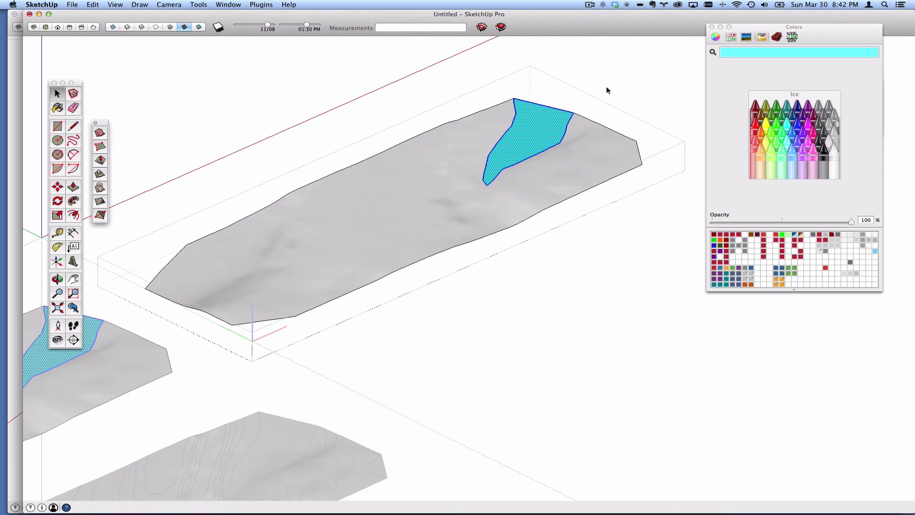
{"action": "left_click", "coordinate": [607, 88]}
{"action": "mouse_move", "coordinate": [568, 143]}
{"action": "middle_mouse_down"}
{"action": "mouse_move", "coordinate": [556, 157]}
{"action": "mouse_move", "coordinate": [445, 134]}
{"action": "mouse_move", "coordinate": [745, 168]}
{"action": "middle_mouse_up"}
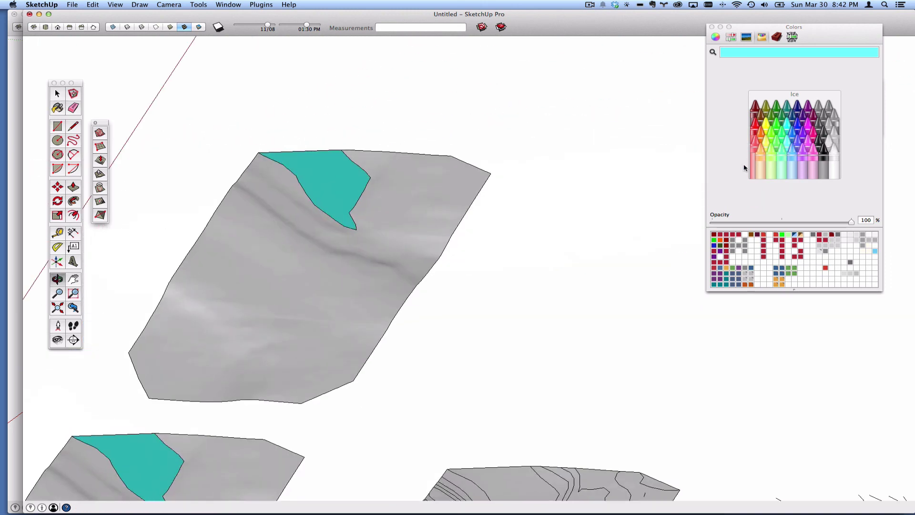